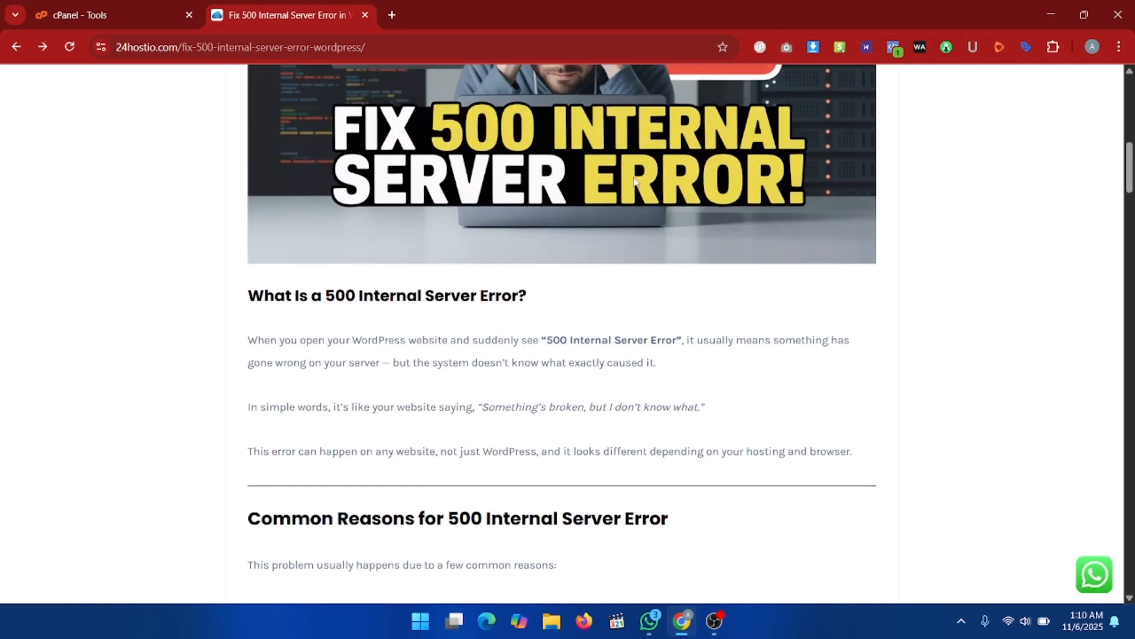
Read the article's list of common reasons for a 500 Internal Server Error
scroll(573, 363, "down", 5)
left_click_drag(242, 205, 679, 213)
left_click(679, 213)
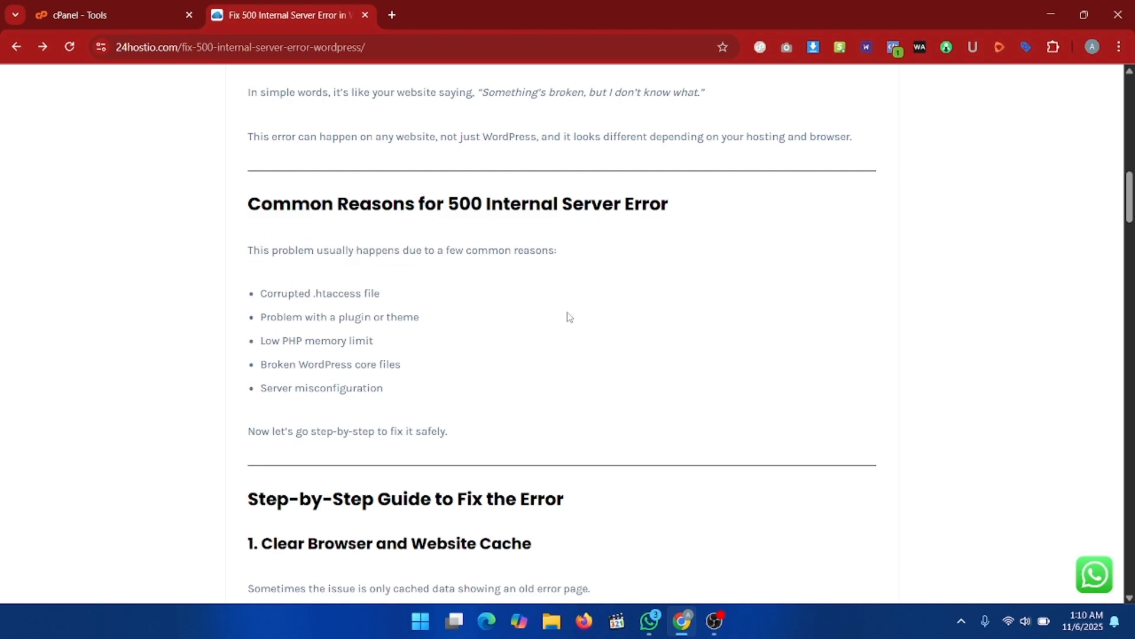
left_click_drag(312, 288, 406, 281)
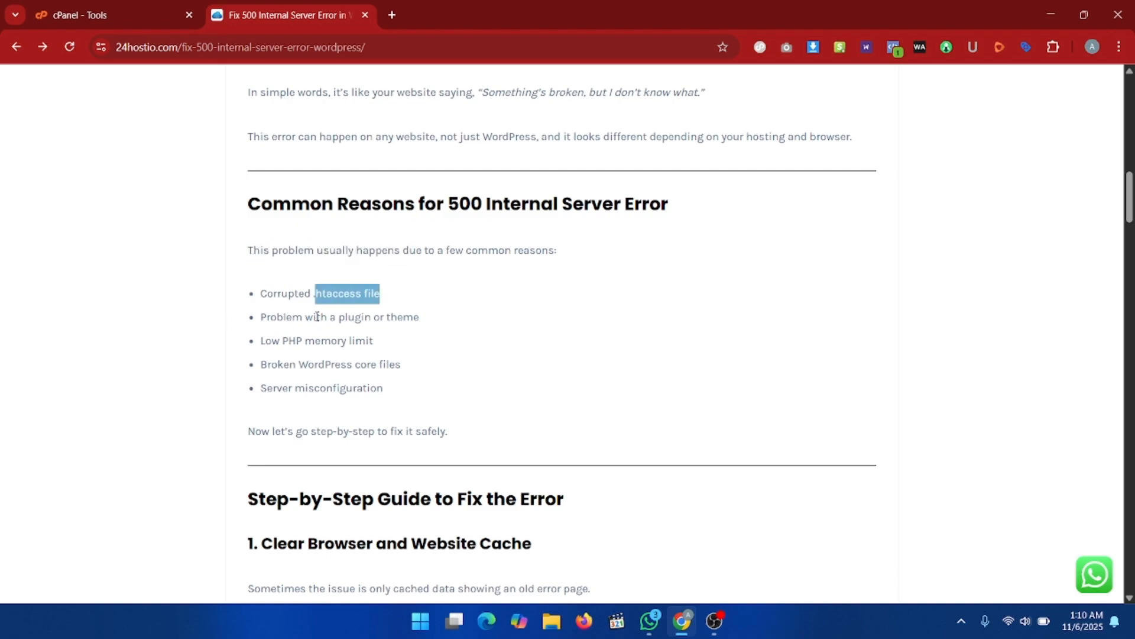
left_click_drag(260, 316, 467, 319)
left_click(520, 348)
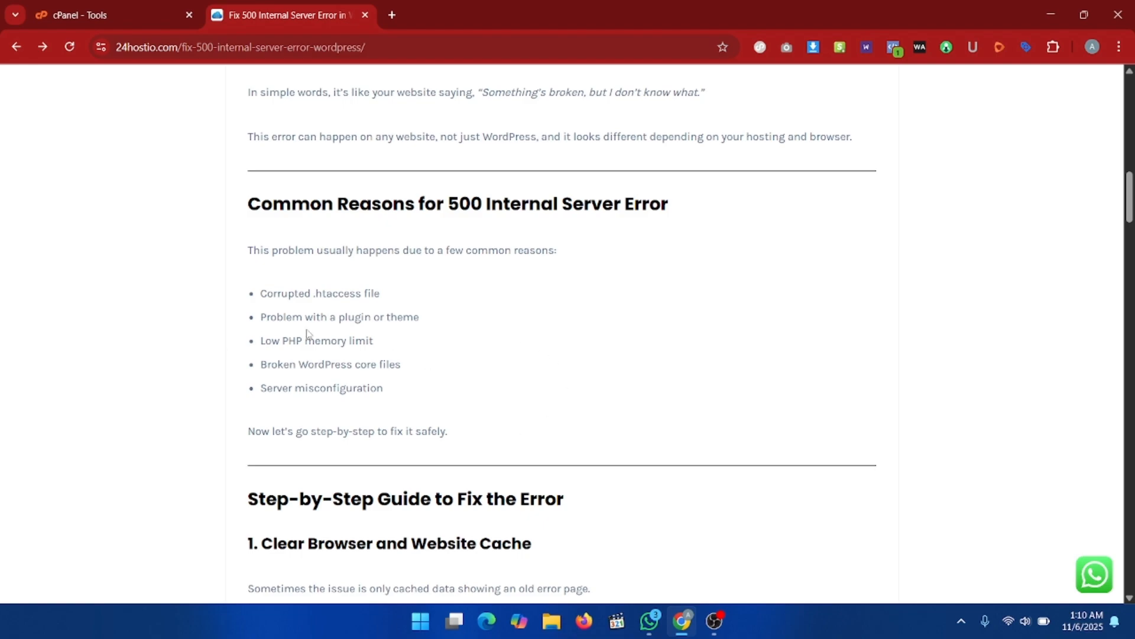
left_click_drag(285, 340, 402, 340)
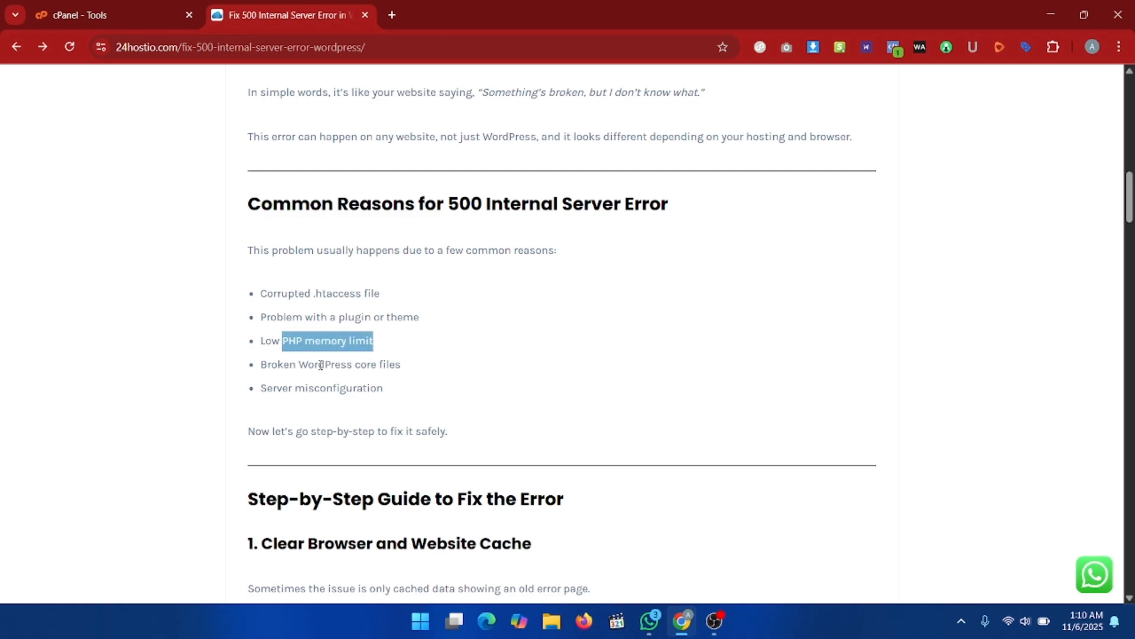
left_click(308, 389)
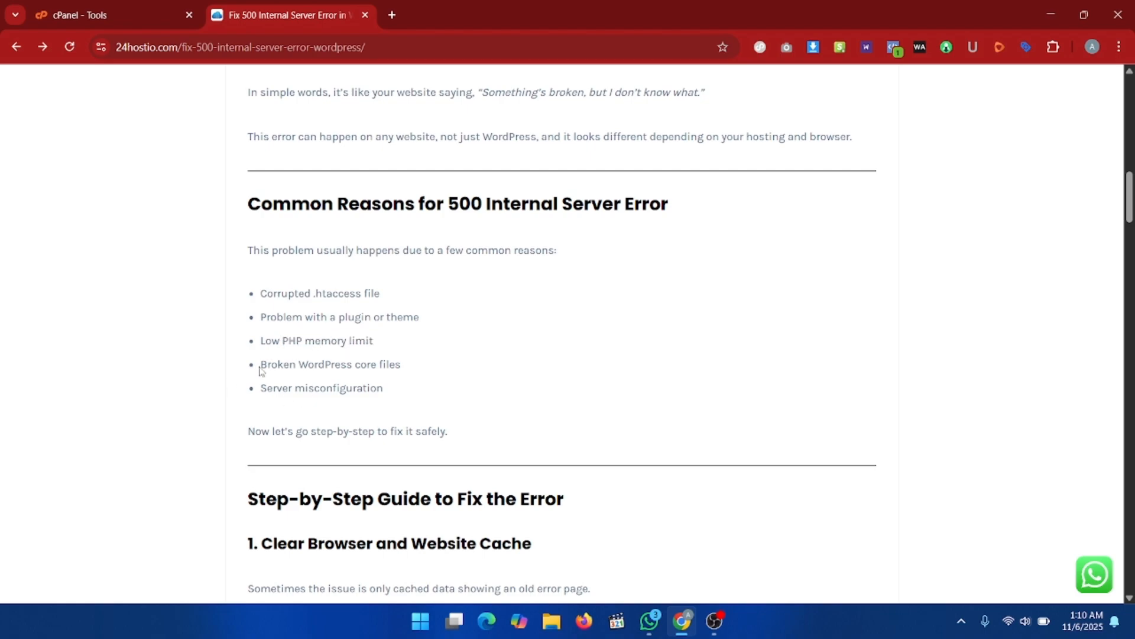
left_click_drag(260, 365, 443, 365)
left_click(506, 413)
left_click_drag(262, 391, 429, 398)
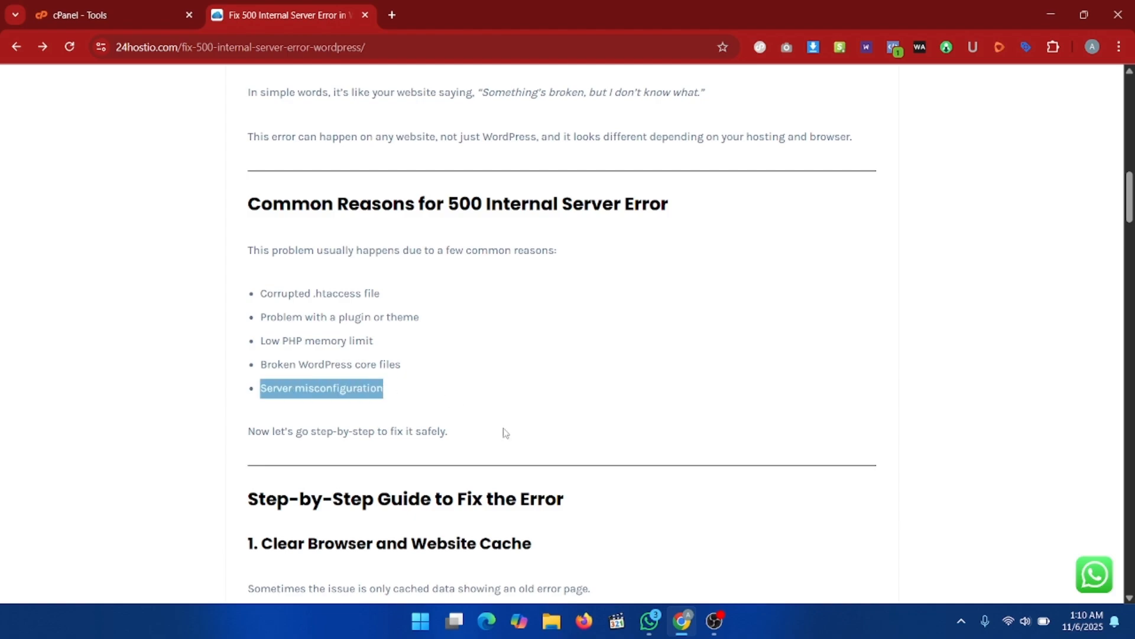
scroll(444, 431, "down", 2)
scroll(541, 426, "up", 2)
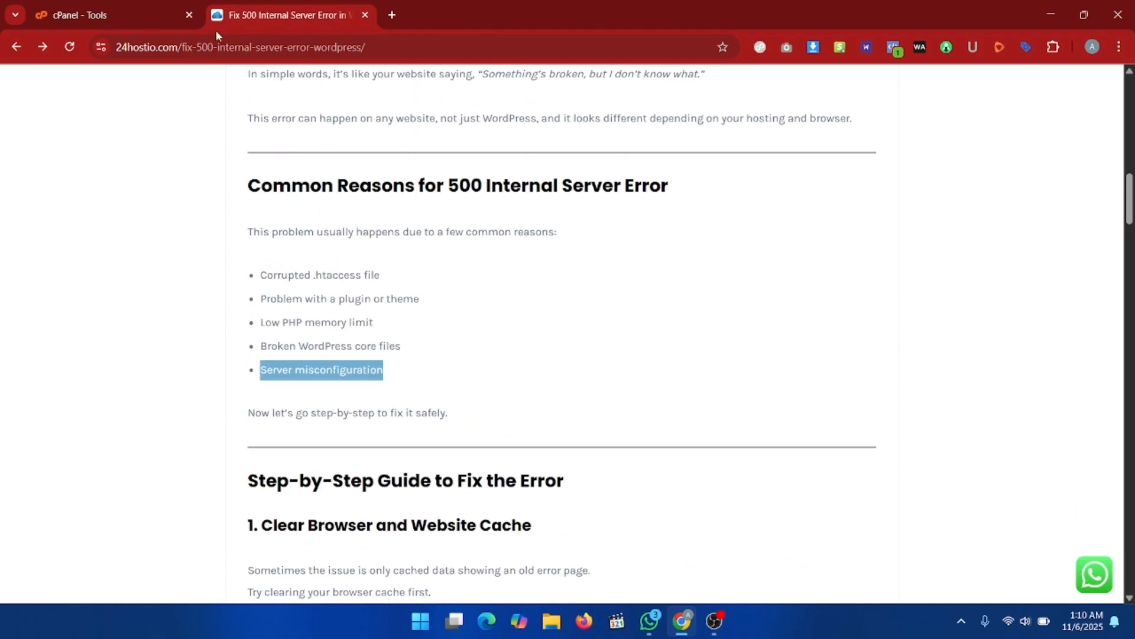
Switch to the cPanel tools page and open File Manager
left_click(172, 15)
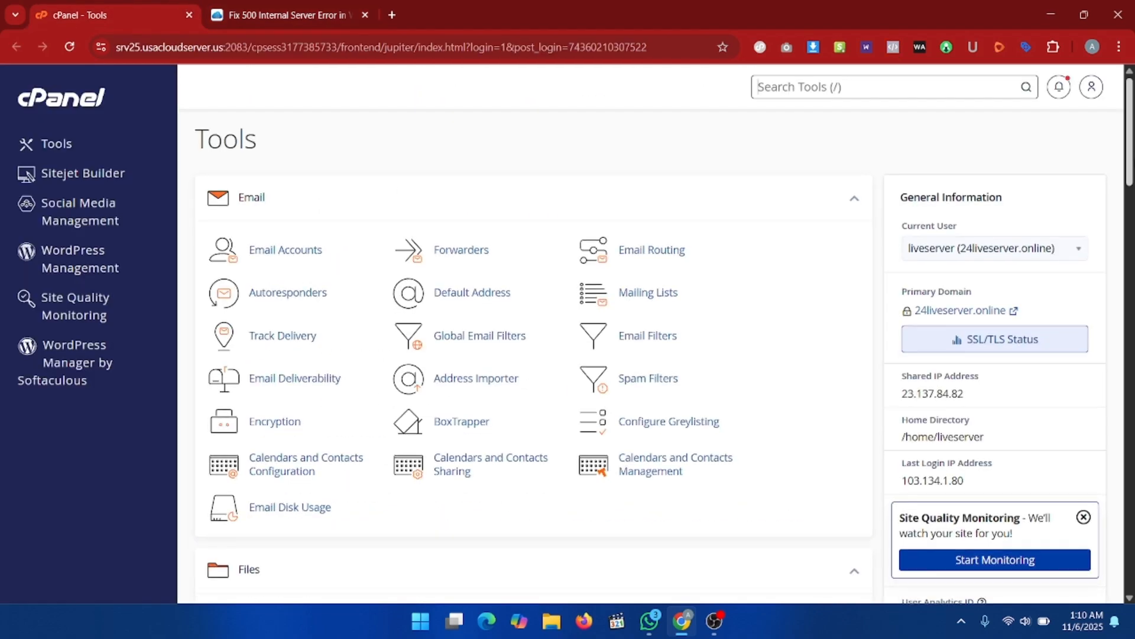
scroll(887, 266, "down", 2)
scroll(828, 296, "up", 2)
scroll(651, 317, "down", 4)
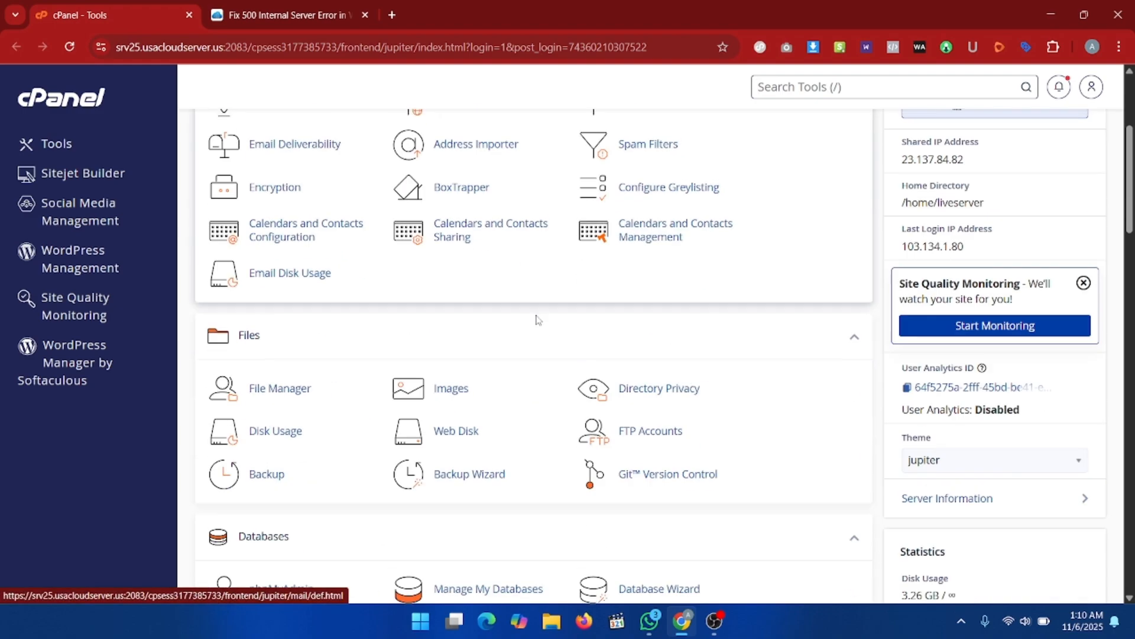
scroll(367, 414, "down", 2)
scroll(537, 385, "down", 2)
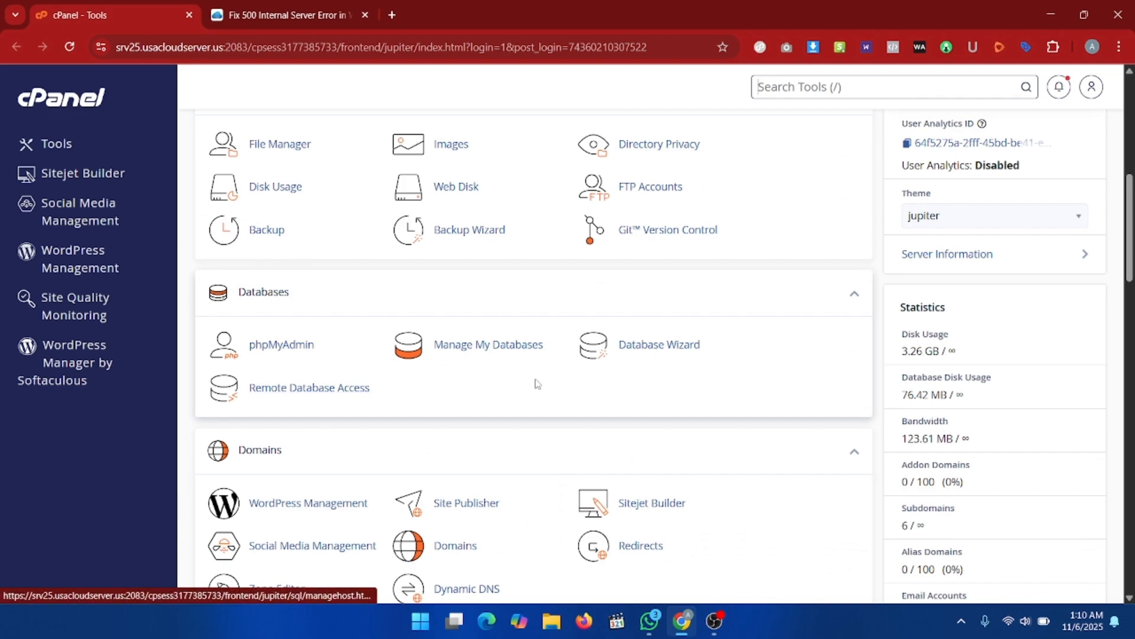
scroll(414, 325, "up", 2)
left_click(278, 253)
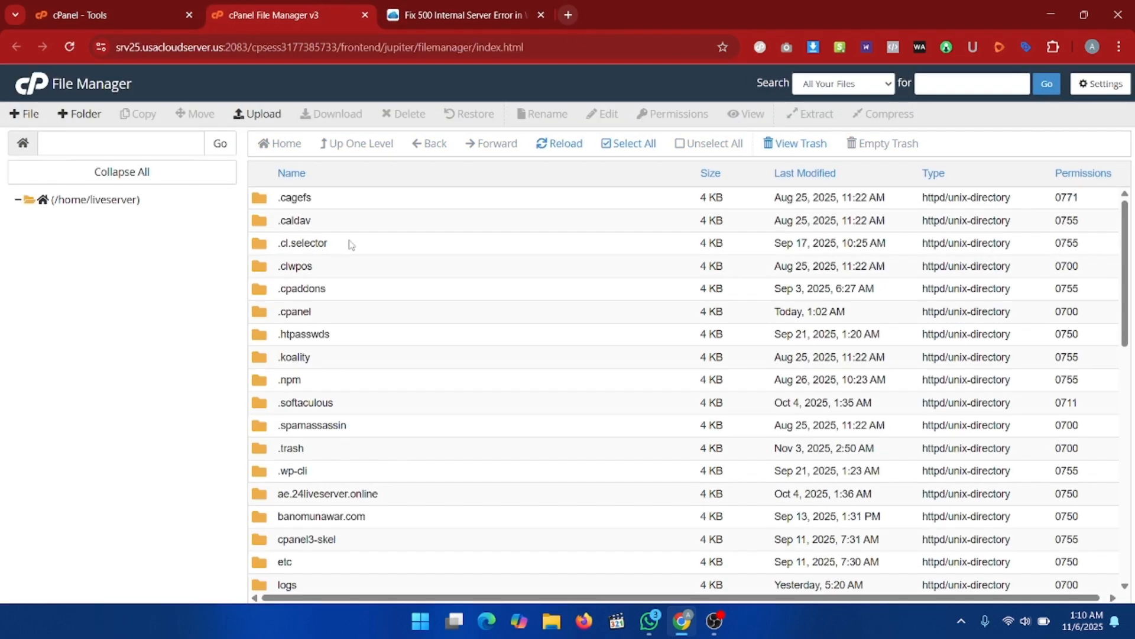
Open the sra.24liveserver.online folder inside the home directory
scroll(463, 352, "down", 7)
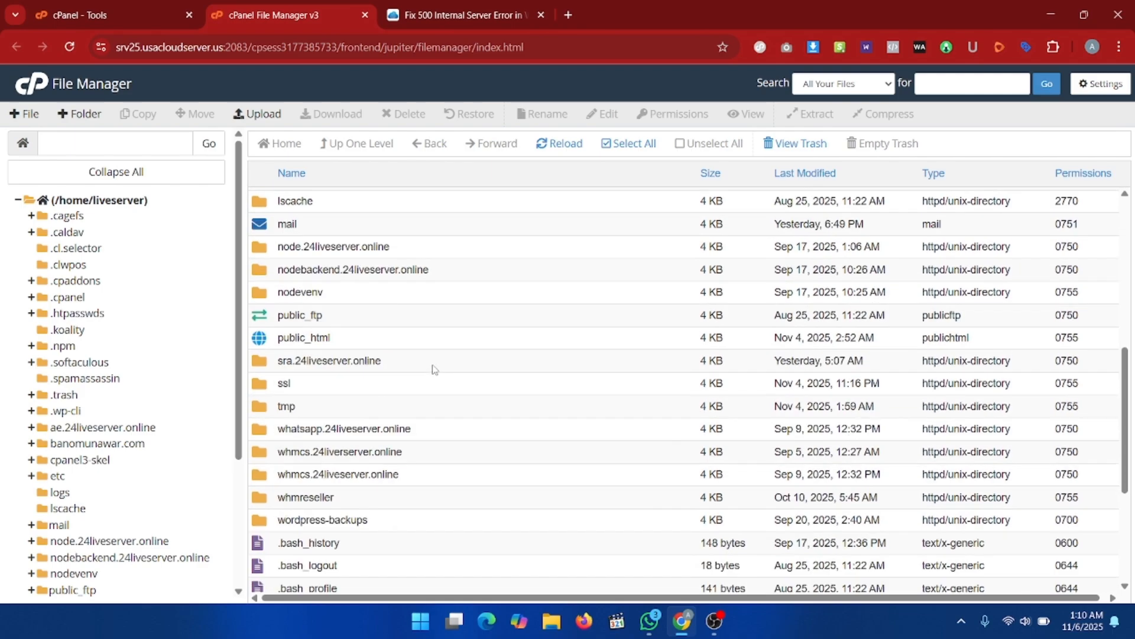
scroll(435, 369, "down", 2)
left_click(417, 255)
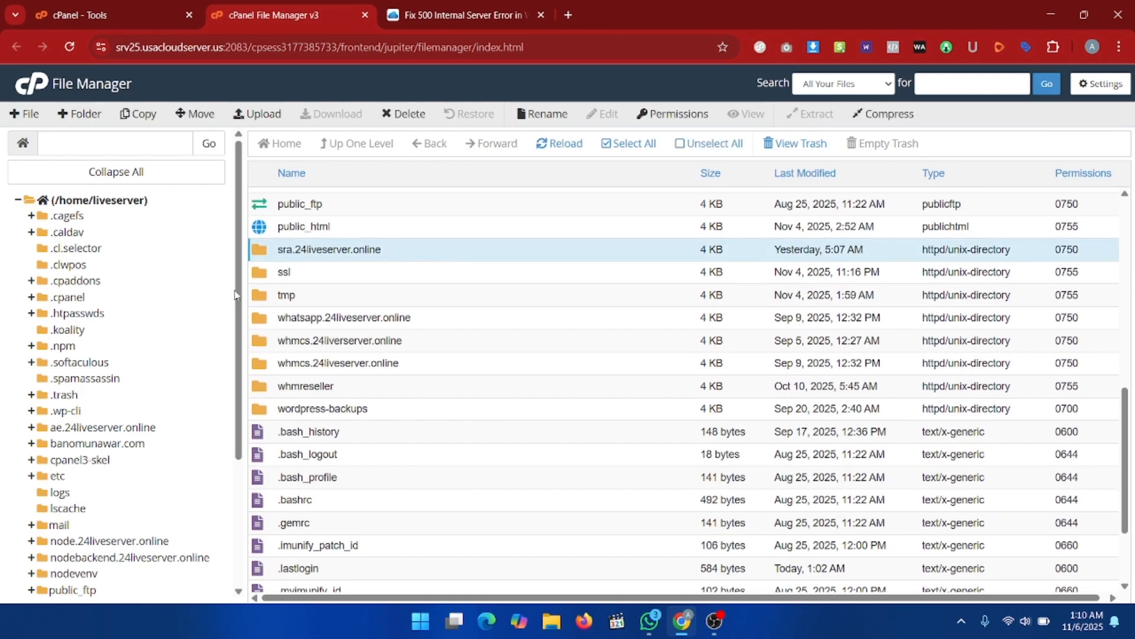
double_click(400, 249)
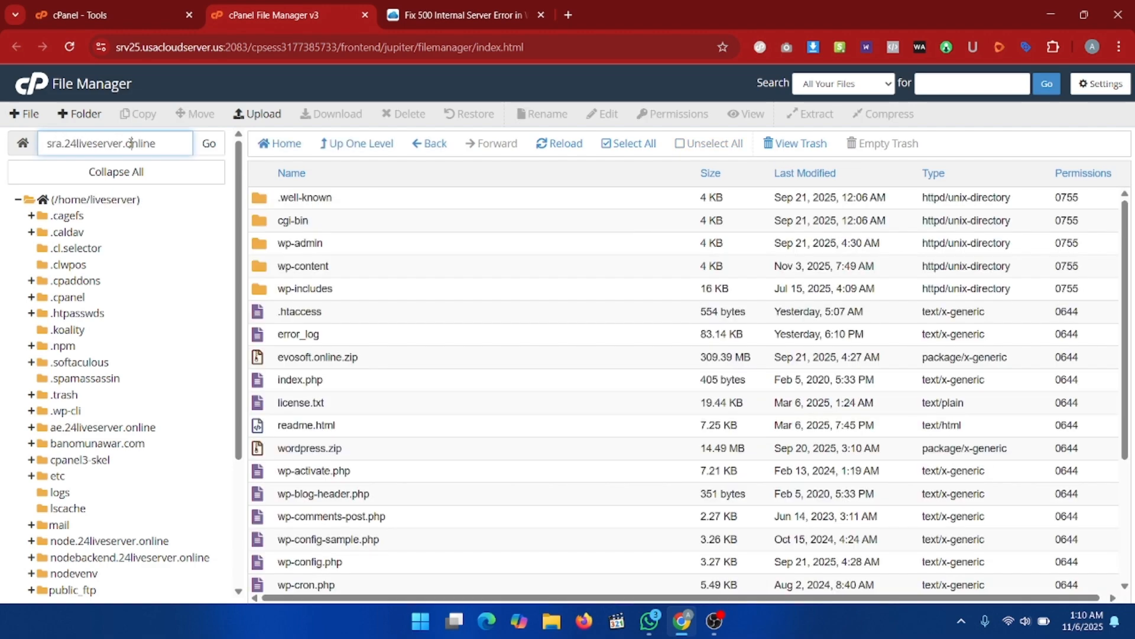
Copy the folder's domain name, load sra.24liveserver.online in a new browser tab and examine the page's error message
triple_click(130, 144)
key("ctrl+c")
left_click(569, 15)
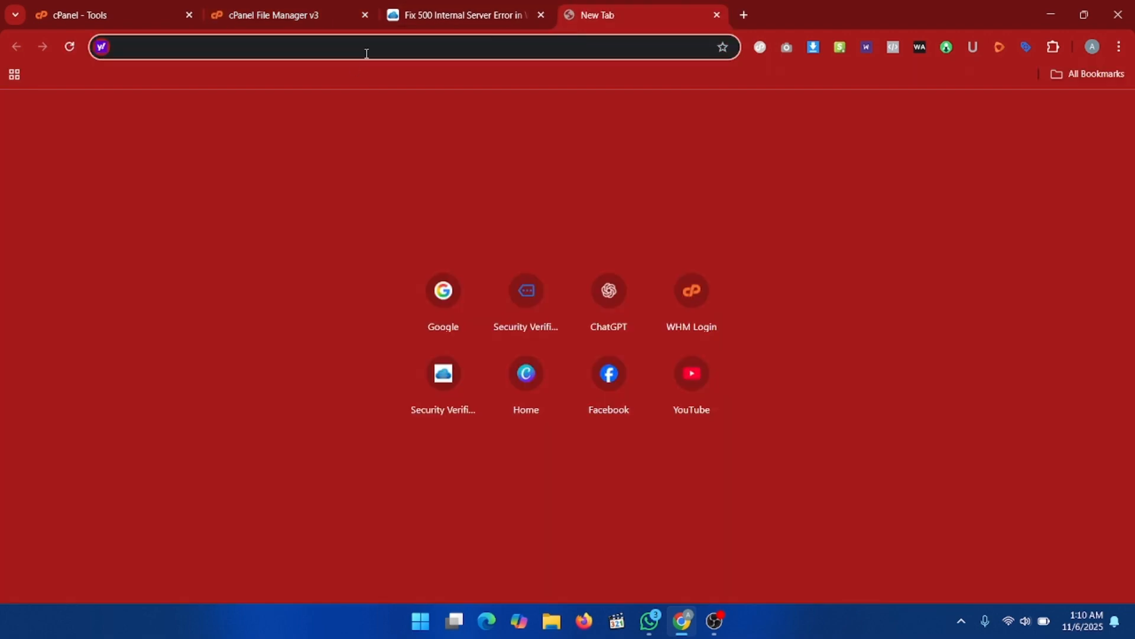
key("ctrl+v")
key("Return")
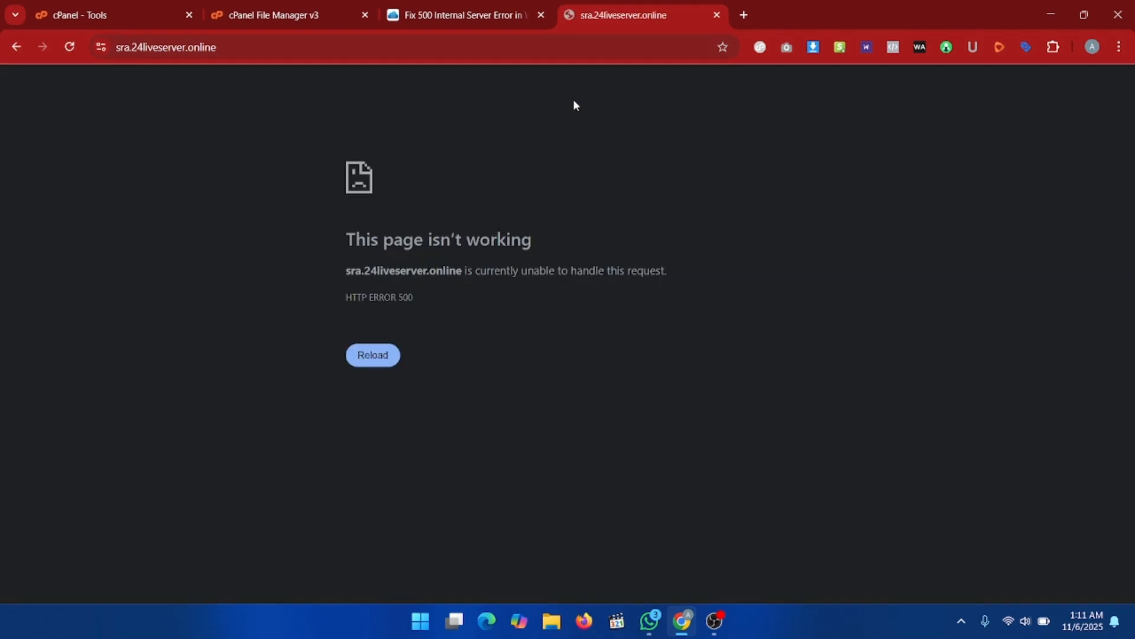
left_click_drag(347, 238, 670, 275)
left_click(636, 365)
left_click_drag(335, 303, 465, 299)
left_click(408, 332)
Return to the site's folder in File Manager and view the contents of its error_log file
left_click(342, 7)
scroll(612, 311, "down", 1)
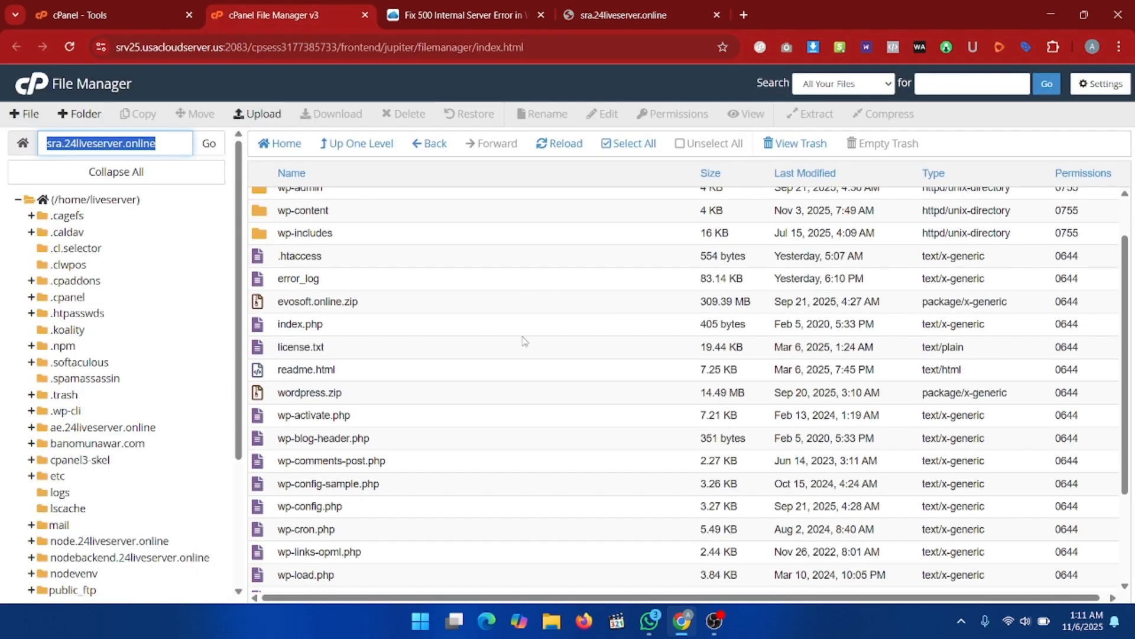
scroll(388, 278, "up", 2)
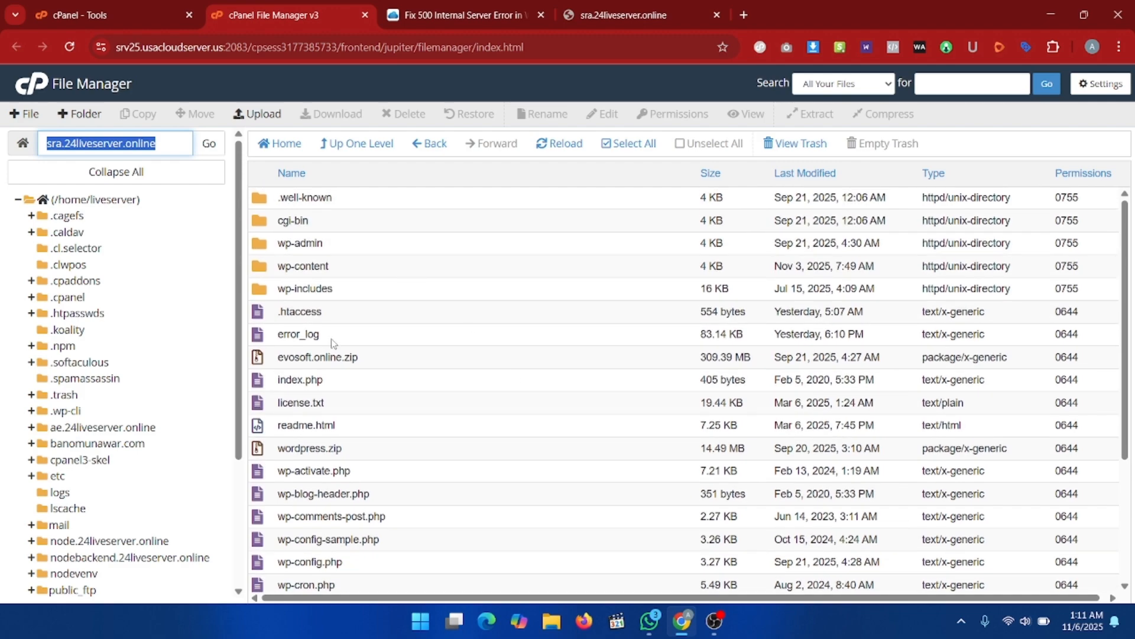
left_click(627, 15)
left_click_drag(338, 226, 350, 203)
left_click(469, 318)
left_click(350, 203)
left_click(299, 7)
left_click(380, 333)
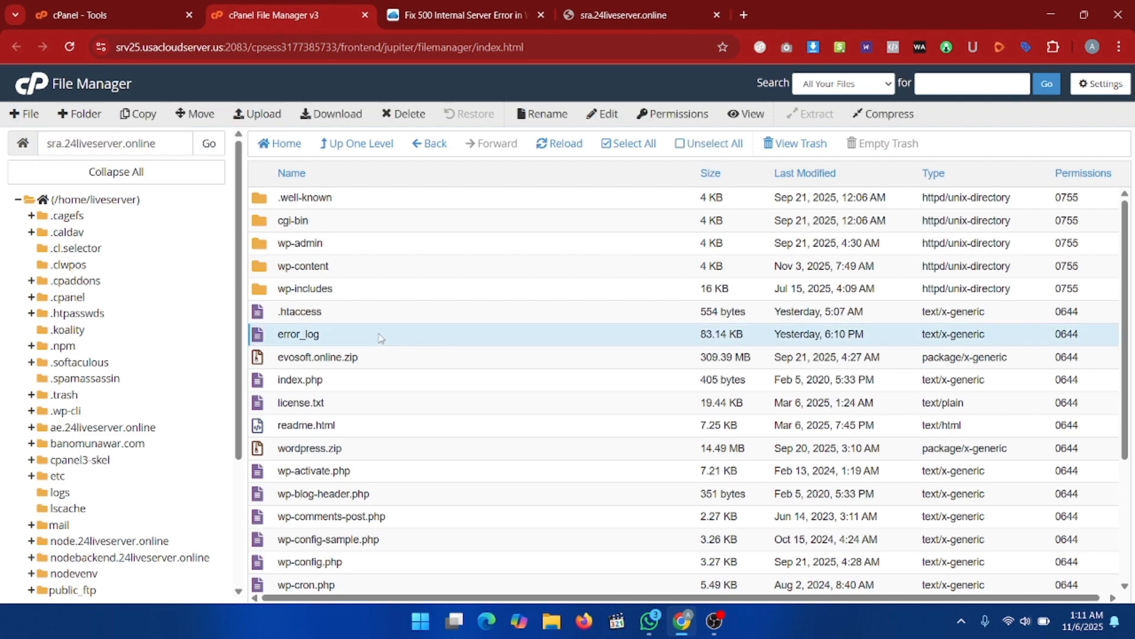
right_click(380, 334)
left_click(443, 375)
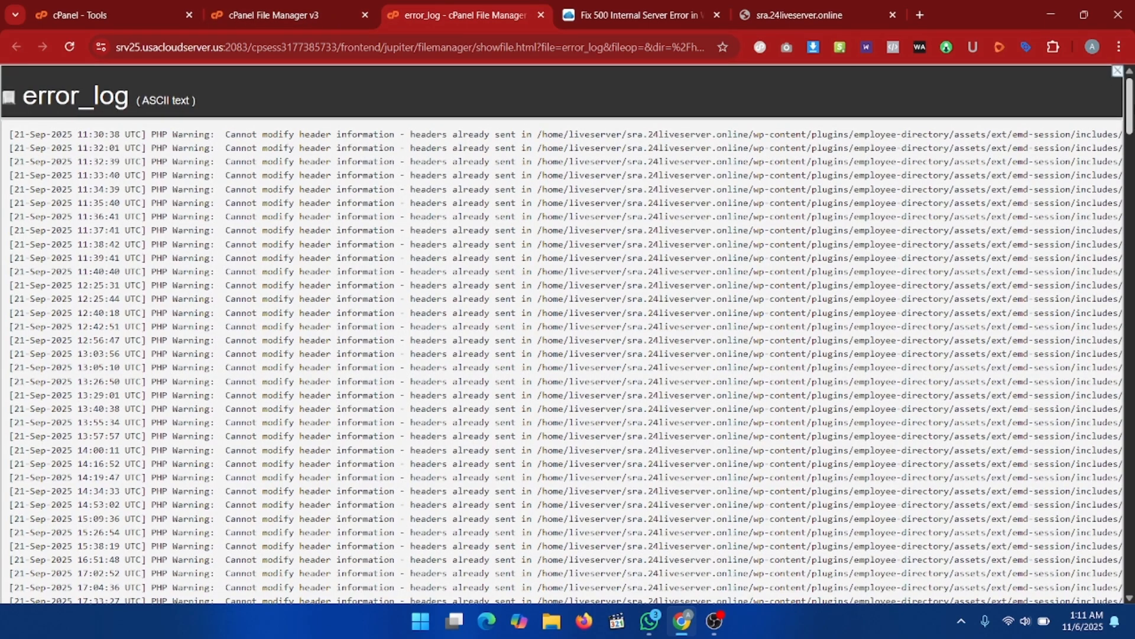
Examine which plugins are named in the file paths of the newest error_log warnings and stack trace
scroll(256, 217, "down", 20)
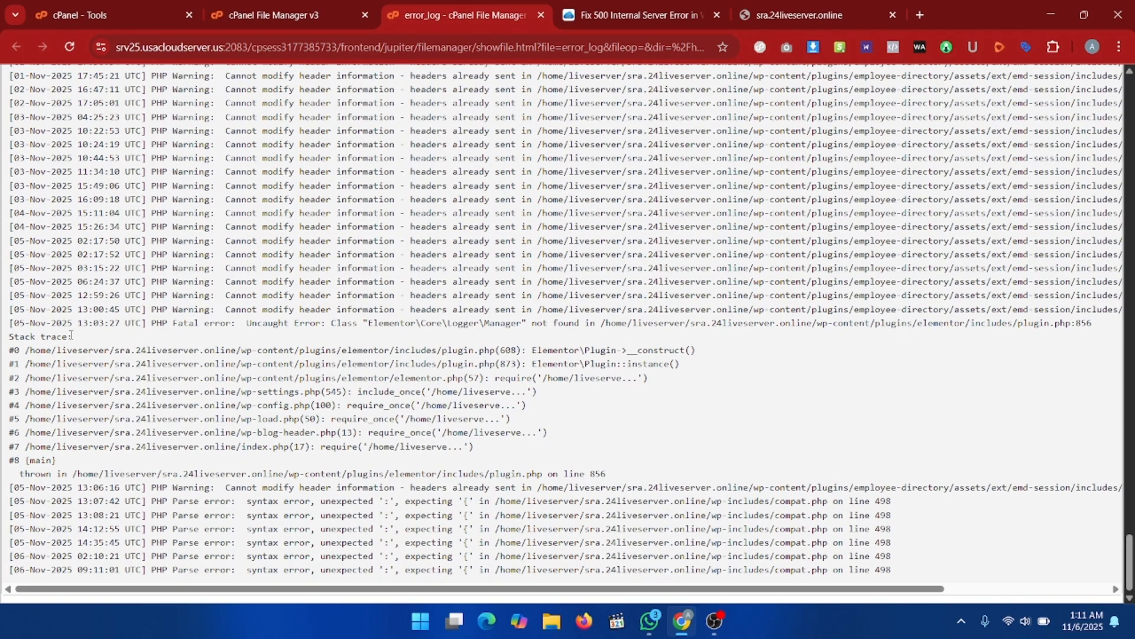
scroll(859, 373, "up", 2)
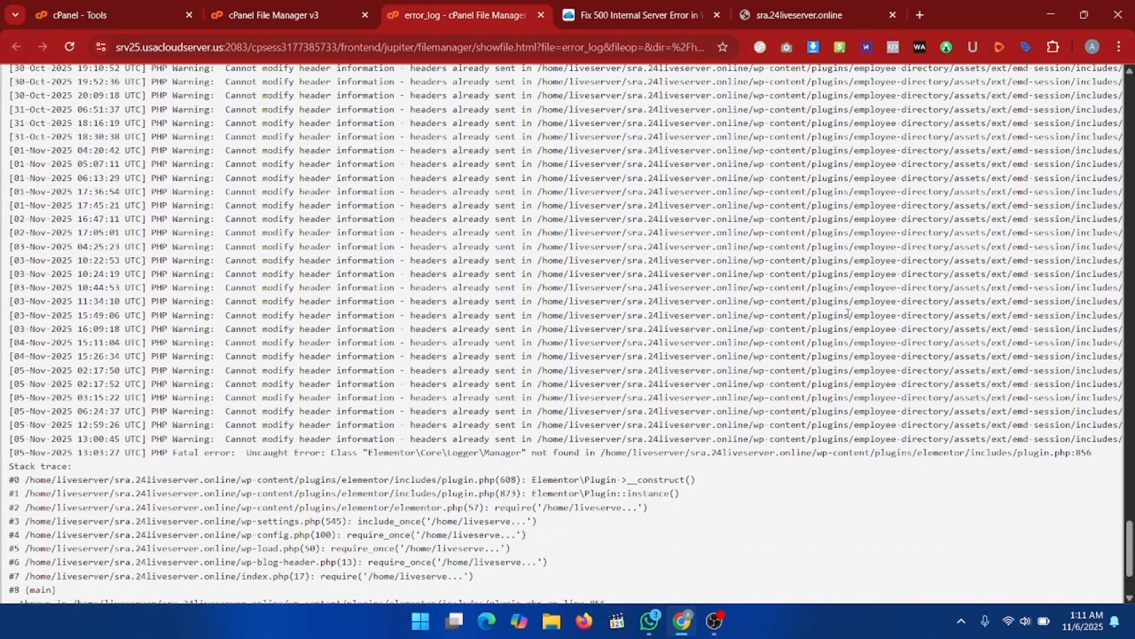
left_click_drag(856, 301, 955, 302)
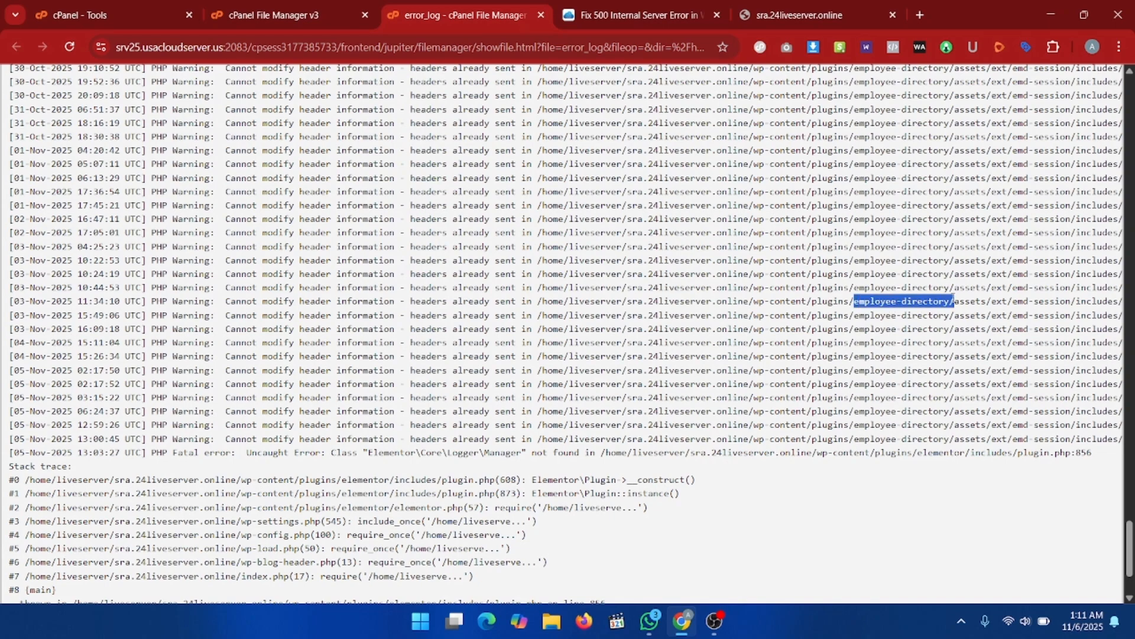
scroll(930, 353, "down", 2)
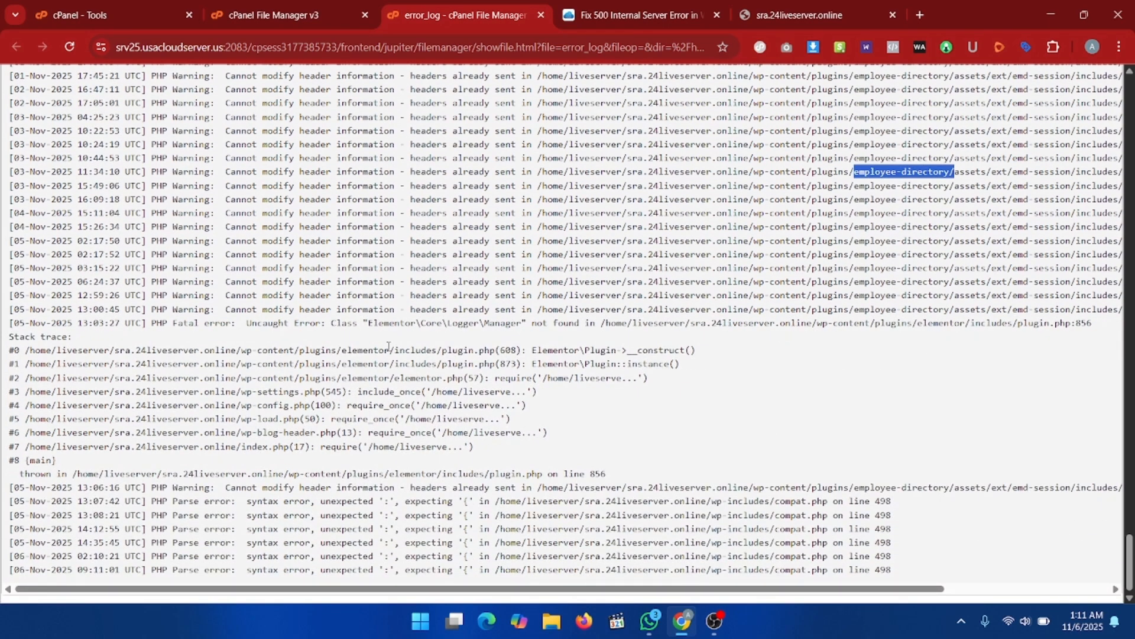
left_click_drag(343, 350, 385, 349)
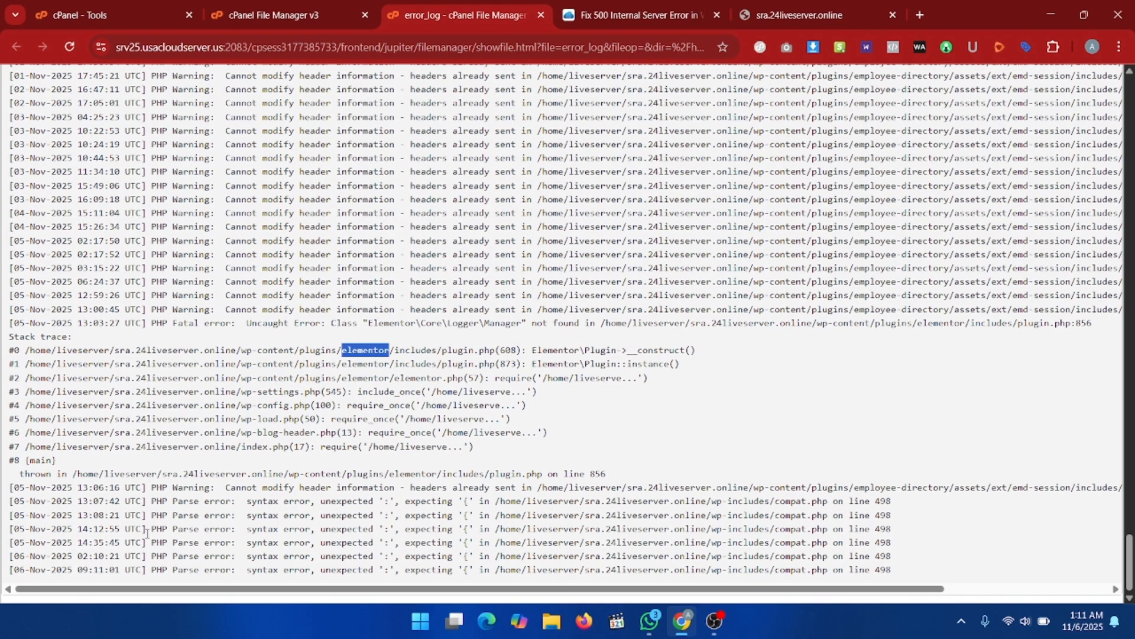
Examine the PHP parse error entries at the end of the error log
left_click_drag(153, 501, 232, 501)
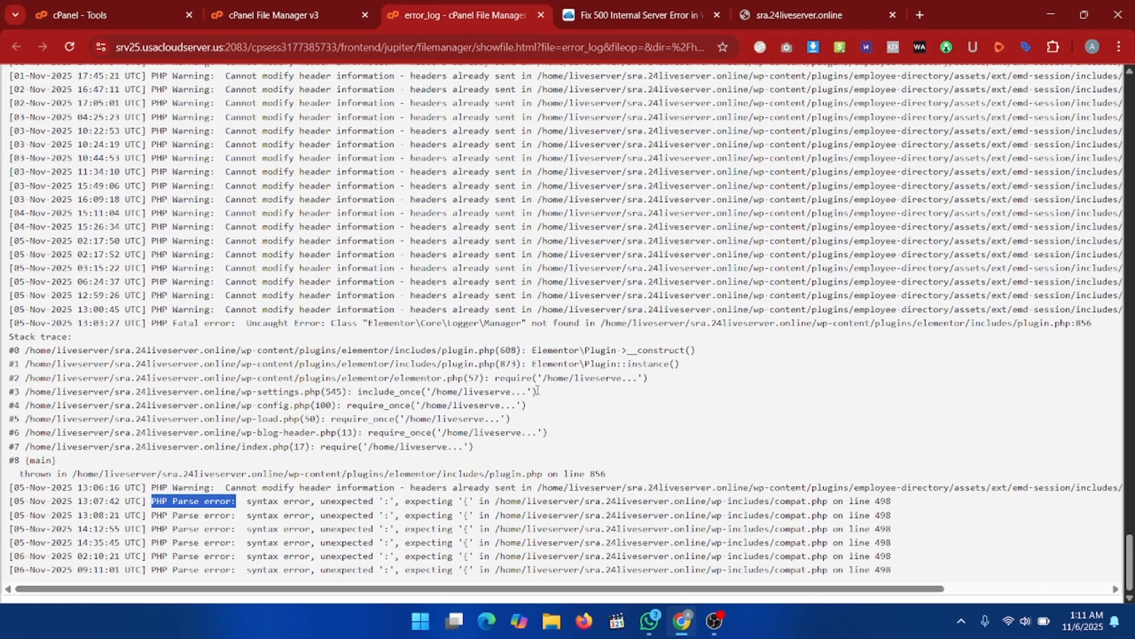
scroll(645, 310, "up", 2)
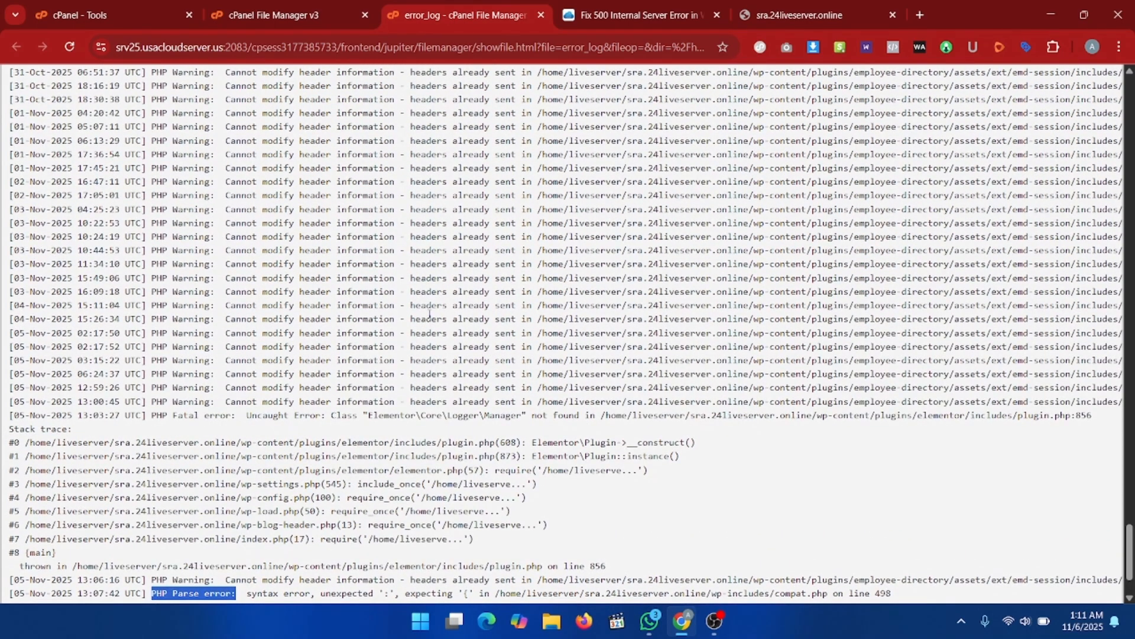
scroll(549, 426, "down", 2)
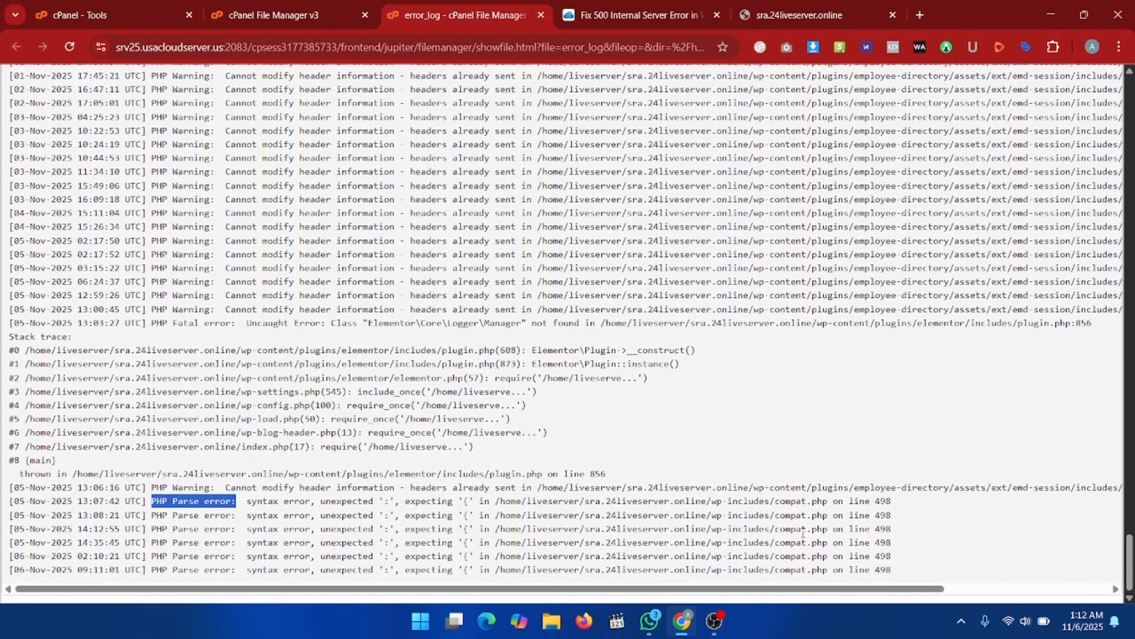
mouse_move(895, 570)
left_mouse_down()
mouse_move(101, 419)
mouse_move(89, 240)
left_mouse_up()
left_click(385, 417)
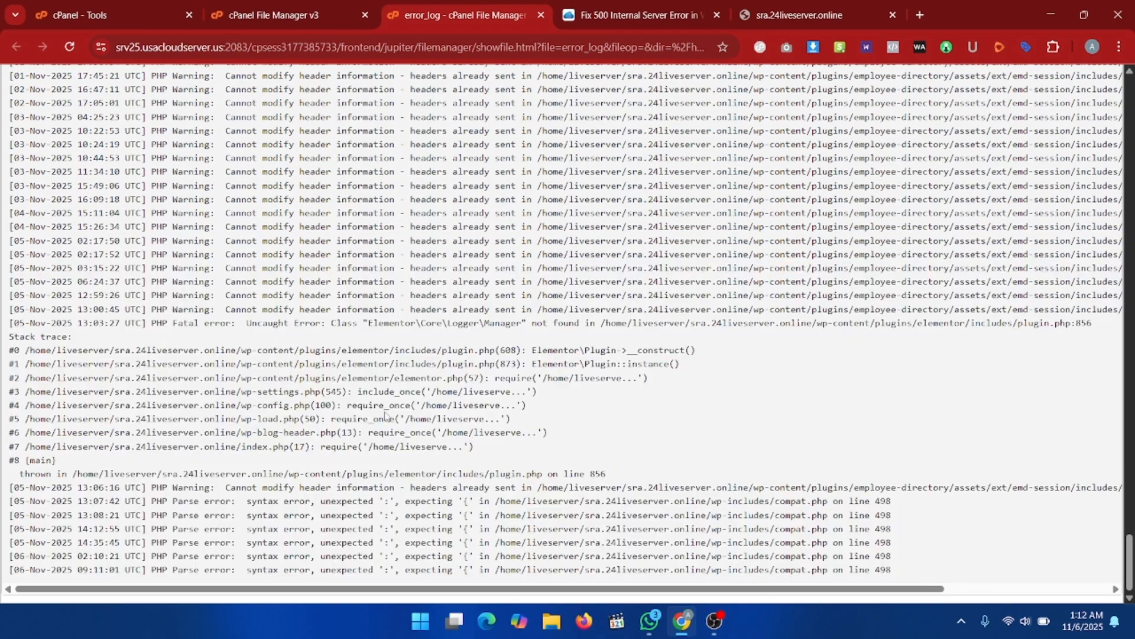
left_click_drag(896, 570, 3, 499)
scroll(520, 449, "up", 3)
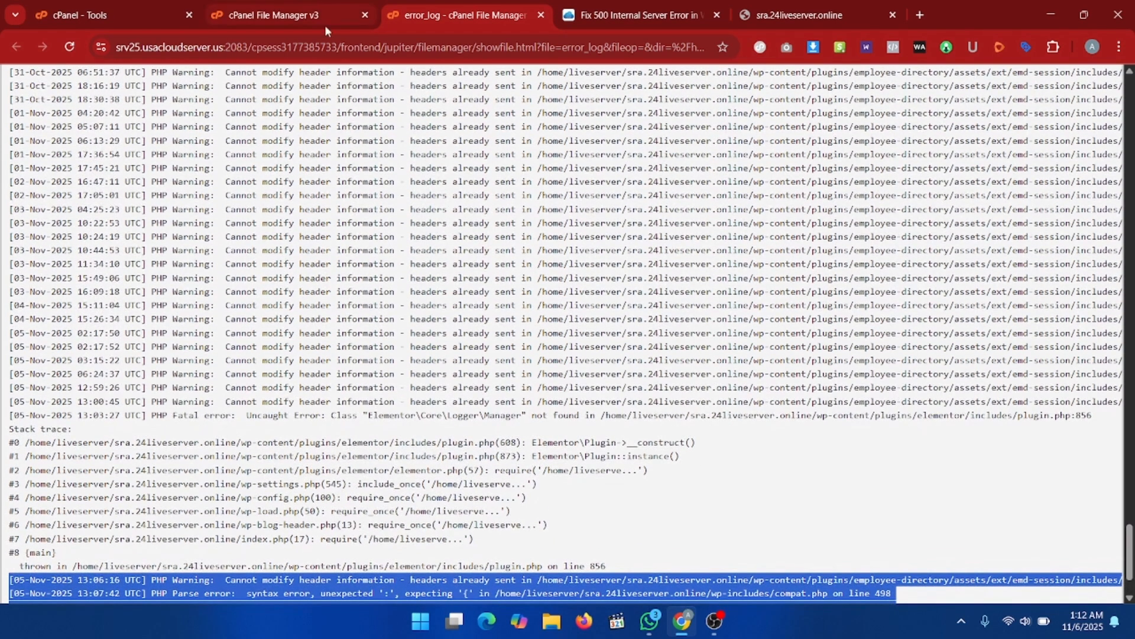
Recheck the plugin folder name in the error log's header warnings
left_click(280, 5)
left_click(471, 9)
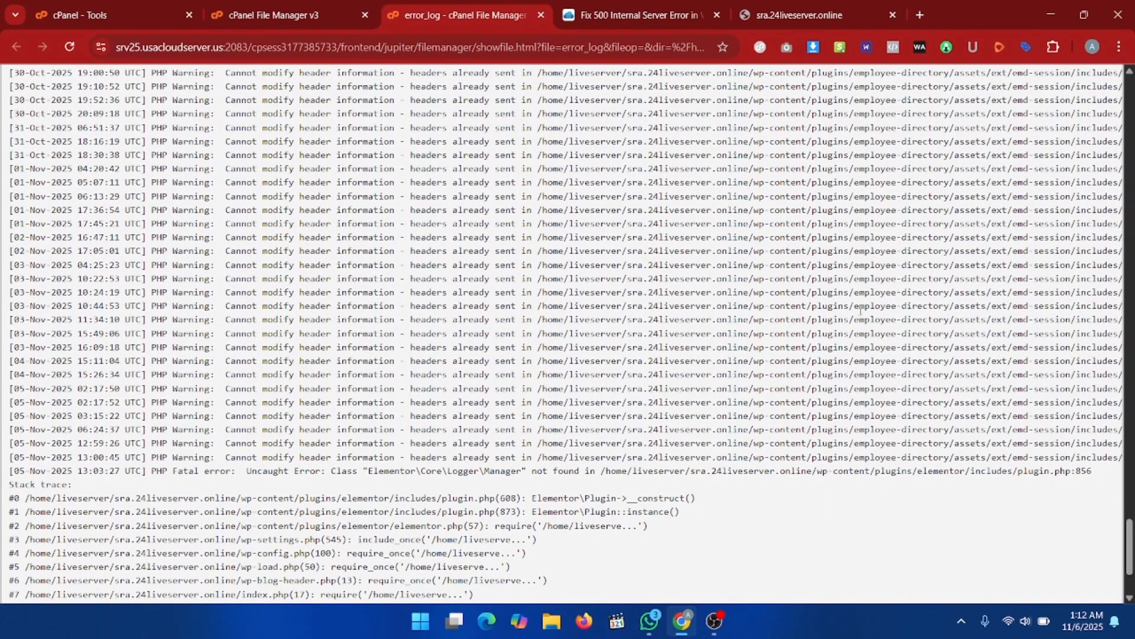
left_click_drag(855, 308, 944, 306)
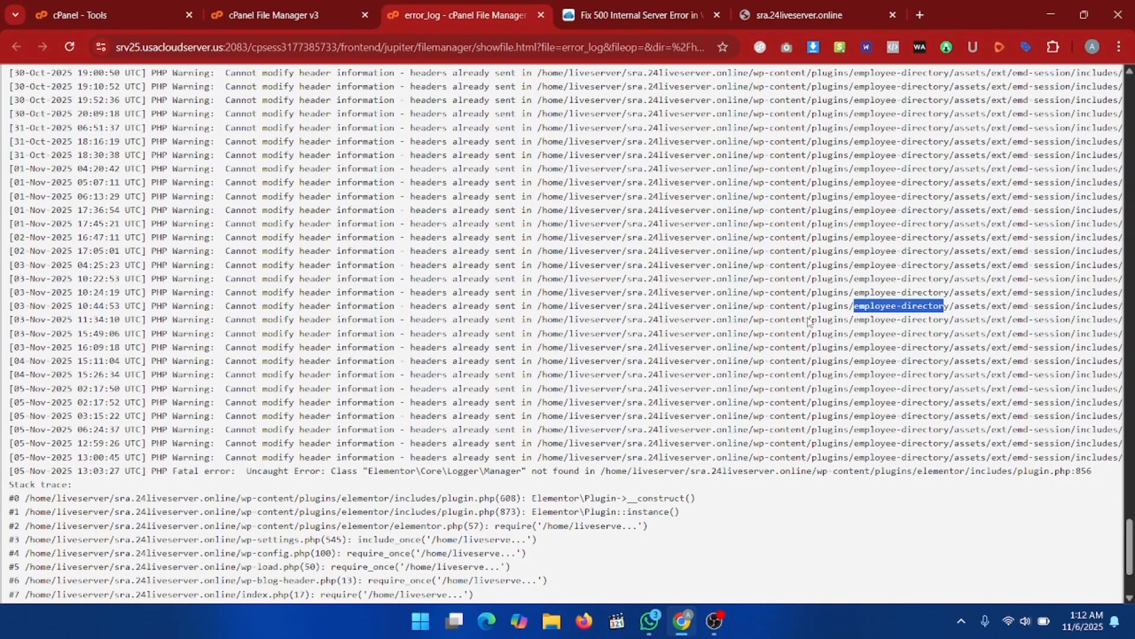
Review the error page of sra.24liveserver.online again and return to the site's folder in File Manager
left_click(804, 15)
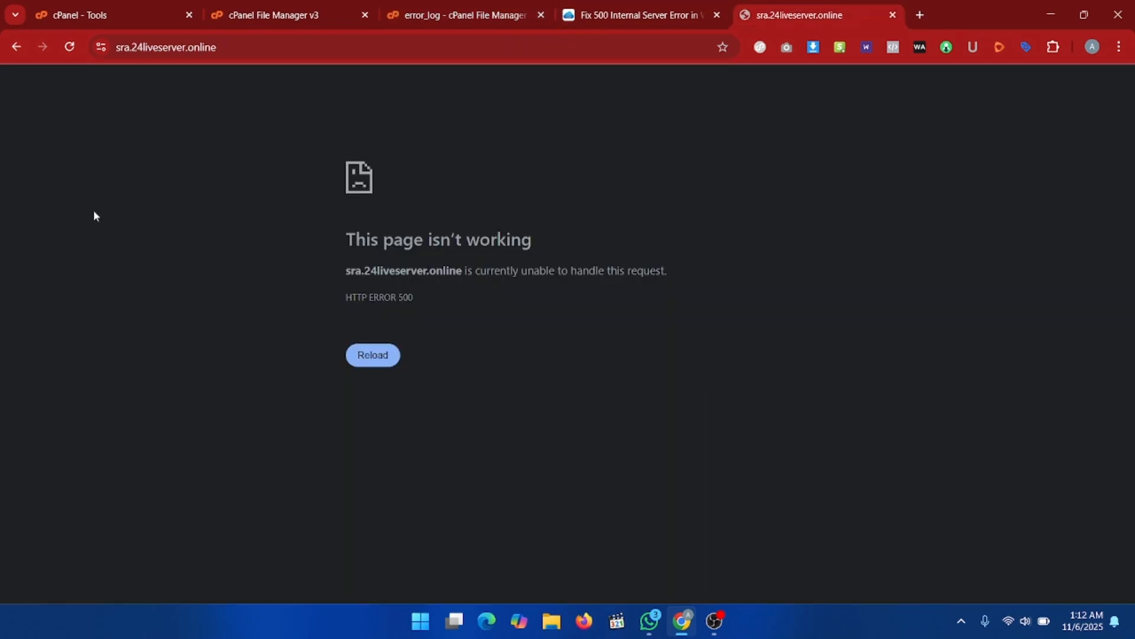
left_click(382, 48)
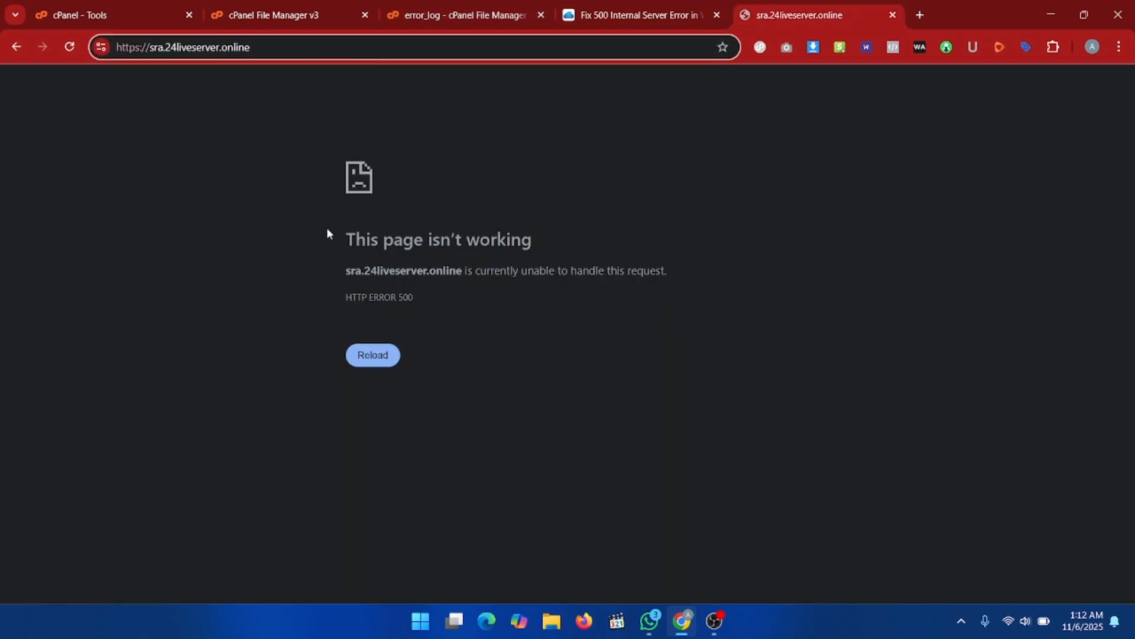
left_click_drag(328, 229, 462, 362)
left_click(323, 6)
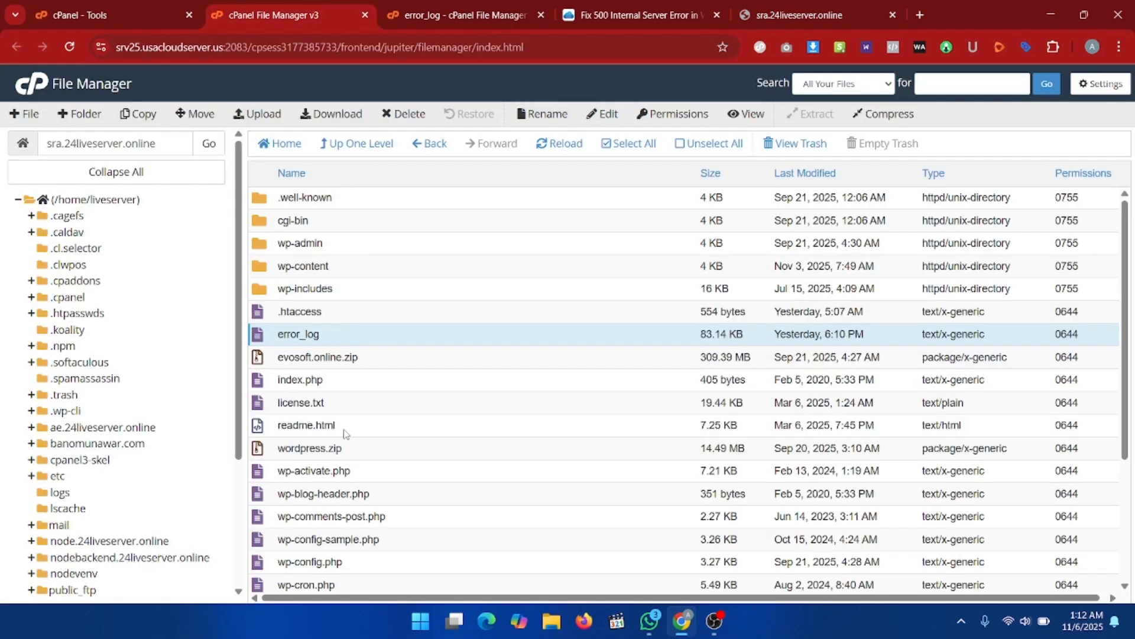
Open the site's wp-content/plugins folder and look through the installed plugin folders
double_click(379, 276)
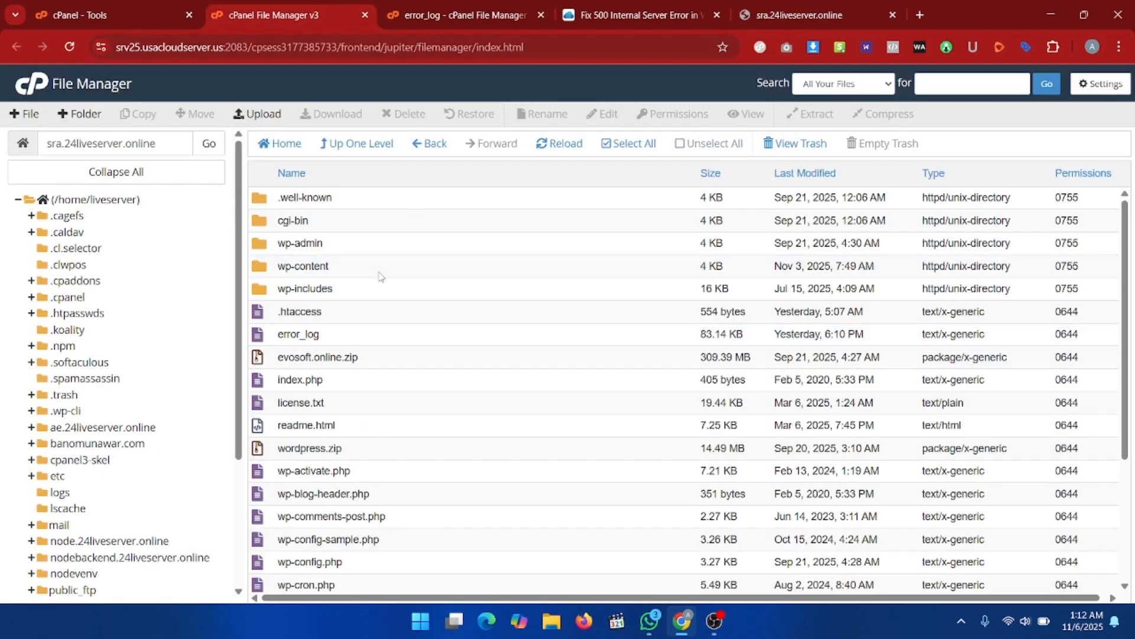
double_click(358, 243)
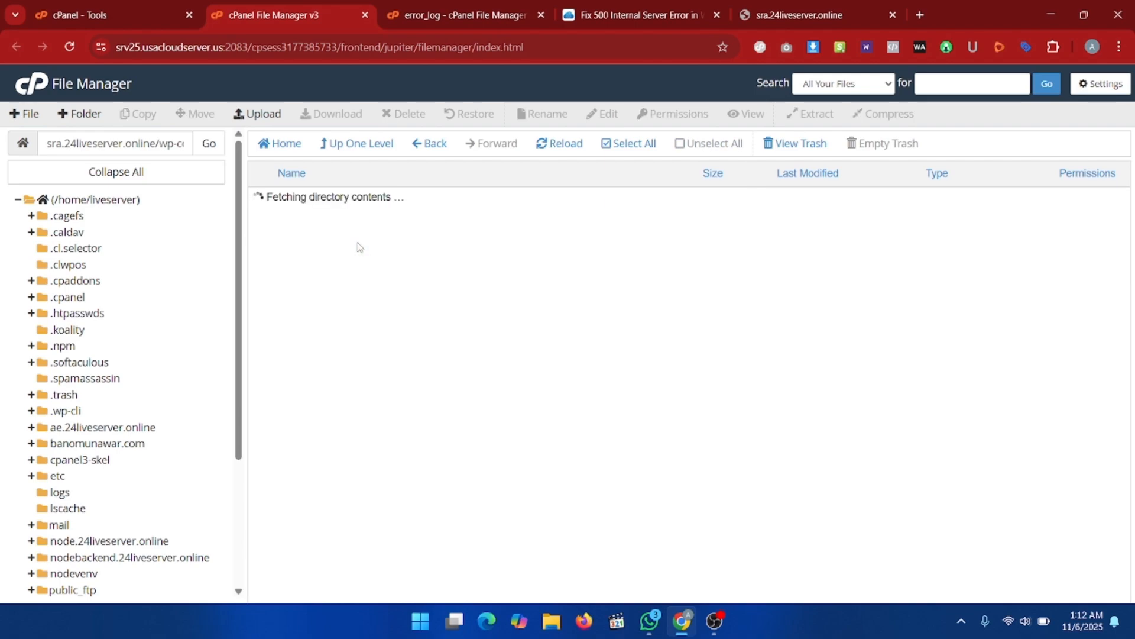
scroll(481, 355, "down", 3)
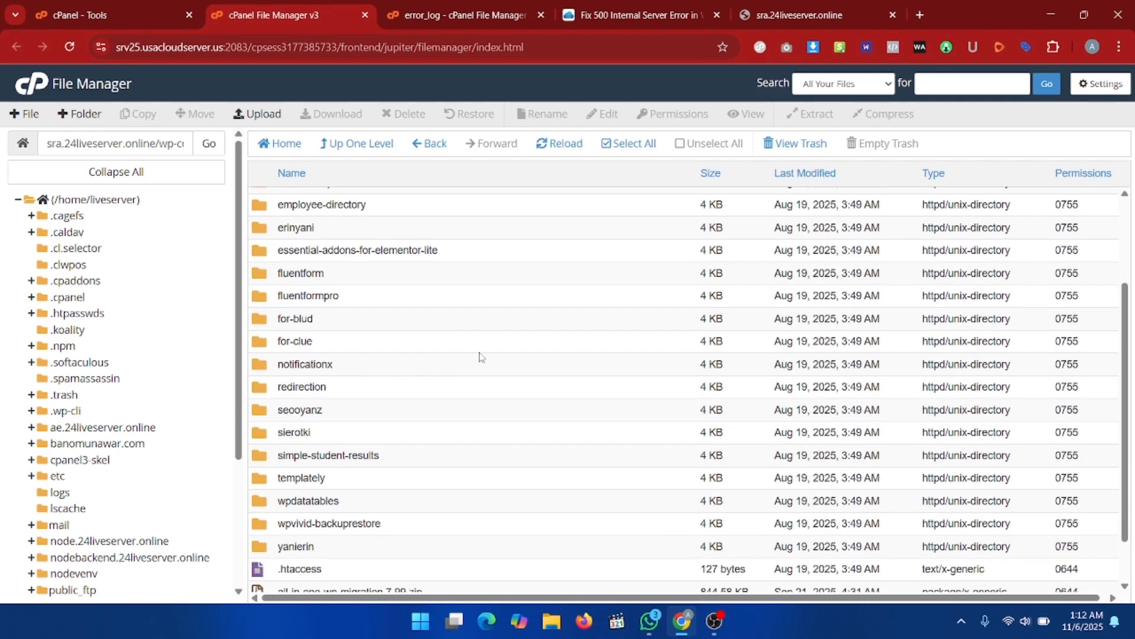
scroll(473, 424, "up", 3)
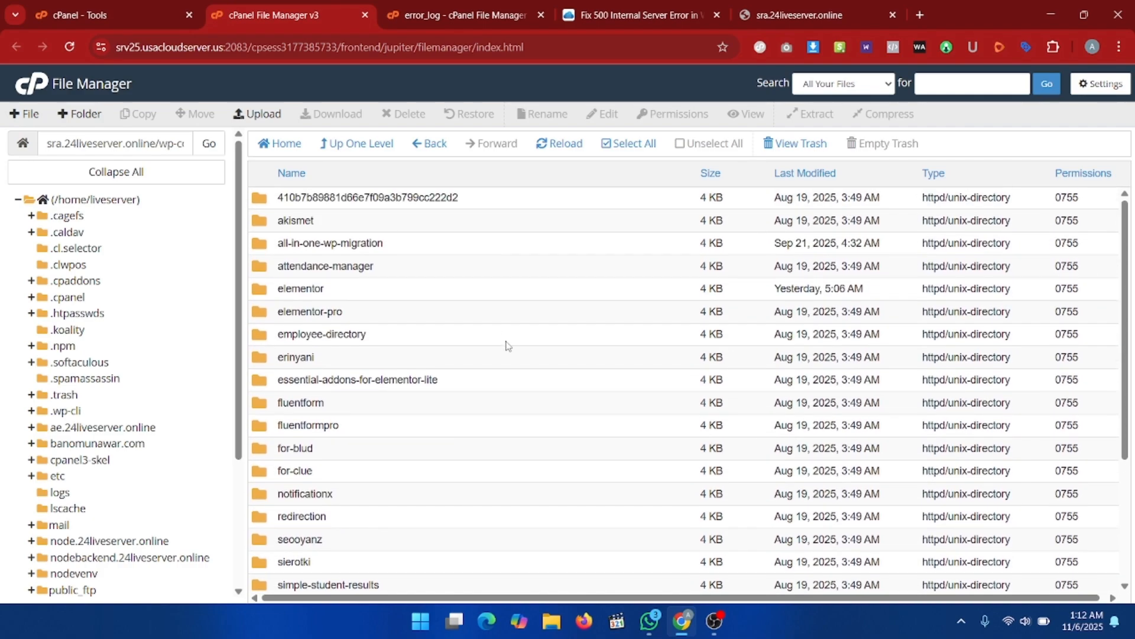
scroll(507, 343, "down", 1)
scroll(491, 346, "up", 1)
scroll(521, 398, "down", 3)
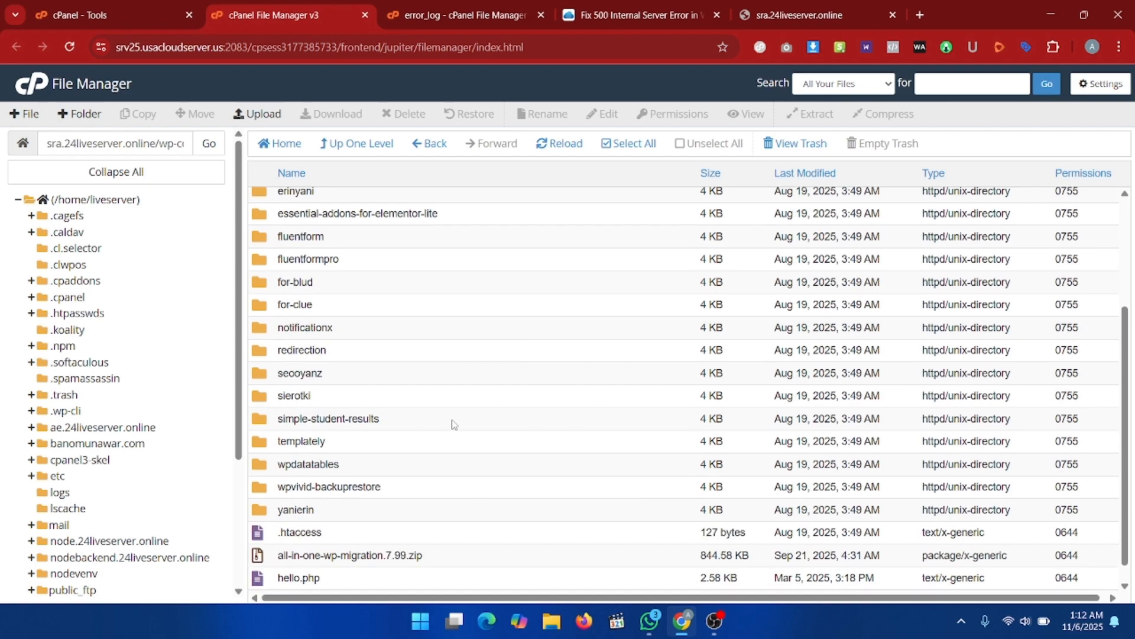
scroll(454, 424, "up", 3)
Rename the elementor plugin folder to elementor_old
left_click(384, 296)
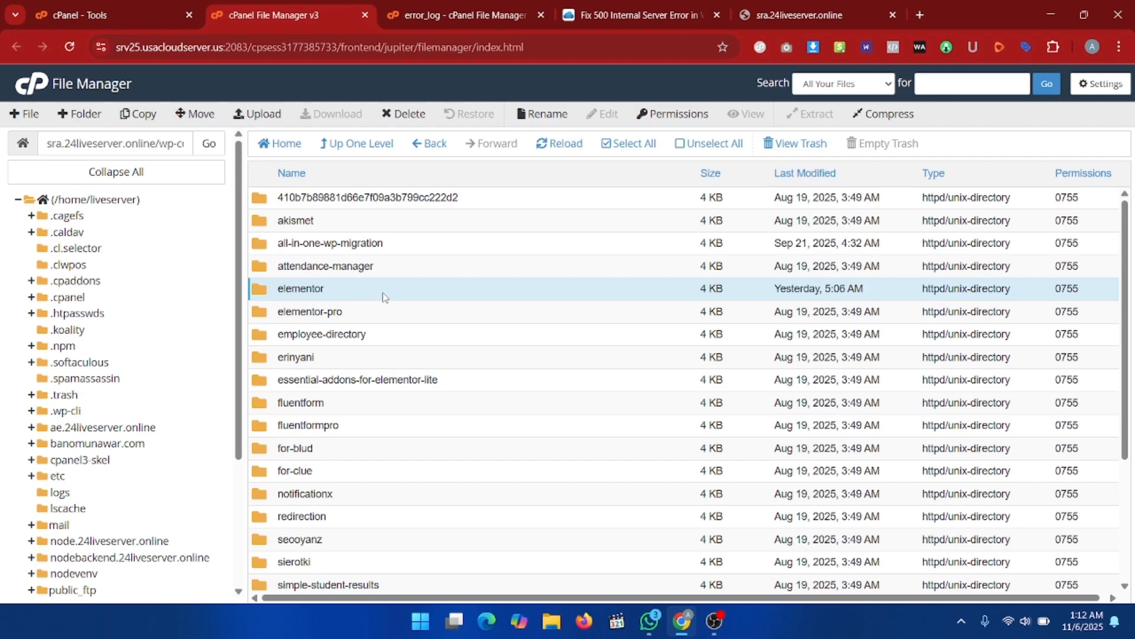
right_click(384, 297)
left_click(435, 351)
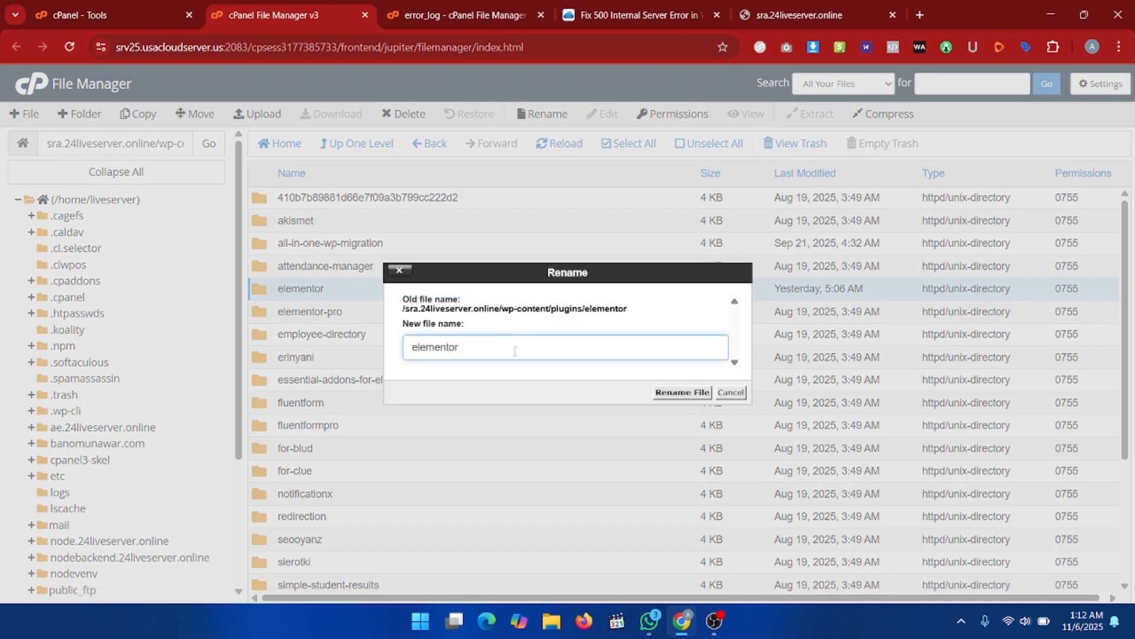
type("_old")
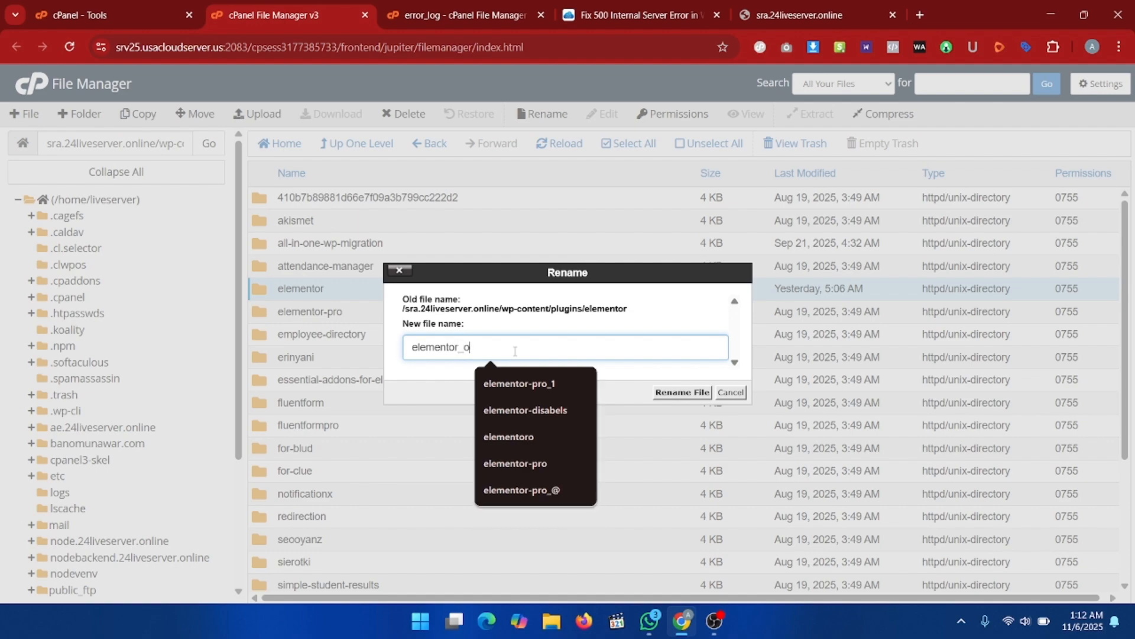
left_click(701, 393)
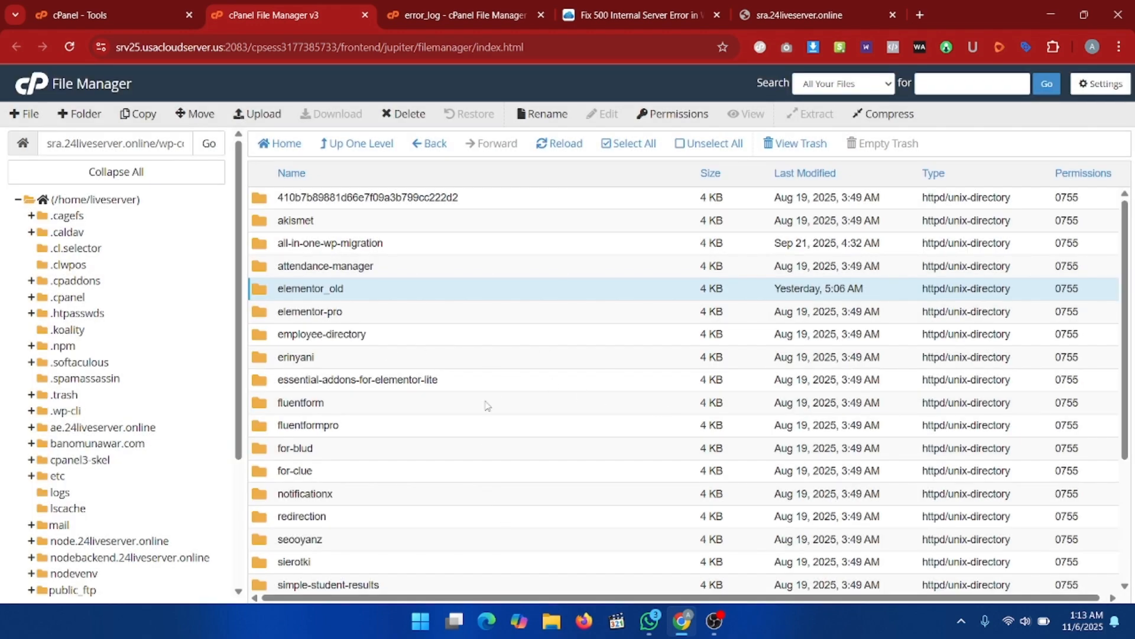
Rename the employee-directory plugin folder to employee-directory_old
scroll(518, 466, "down", 3)
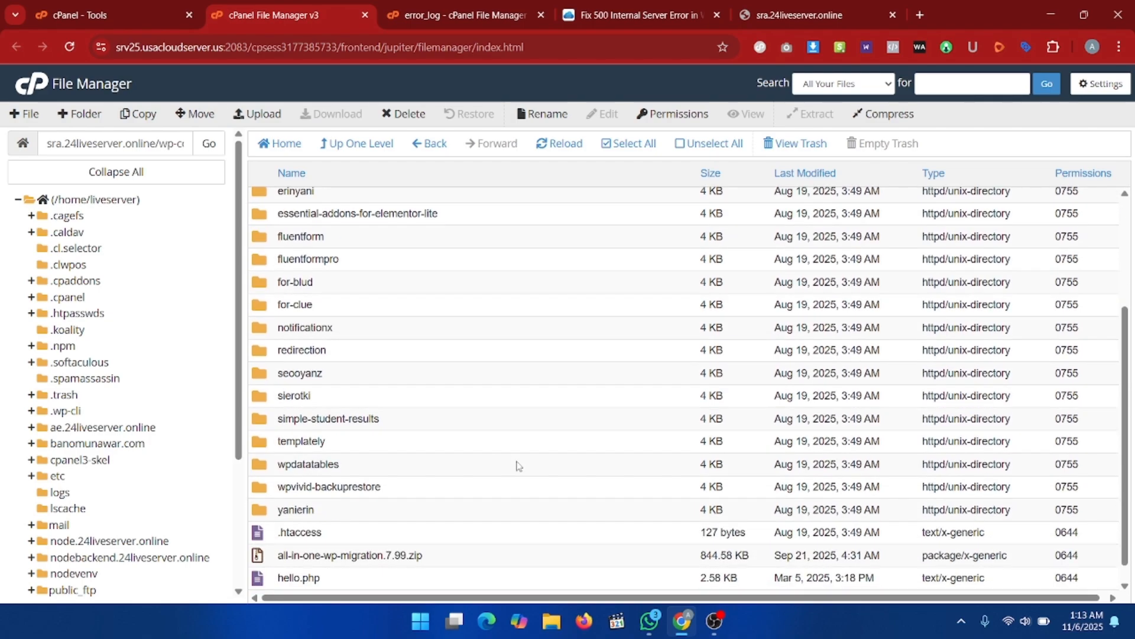
scroll(517, 466, "up", 3)
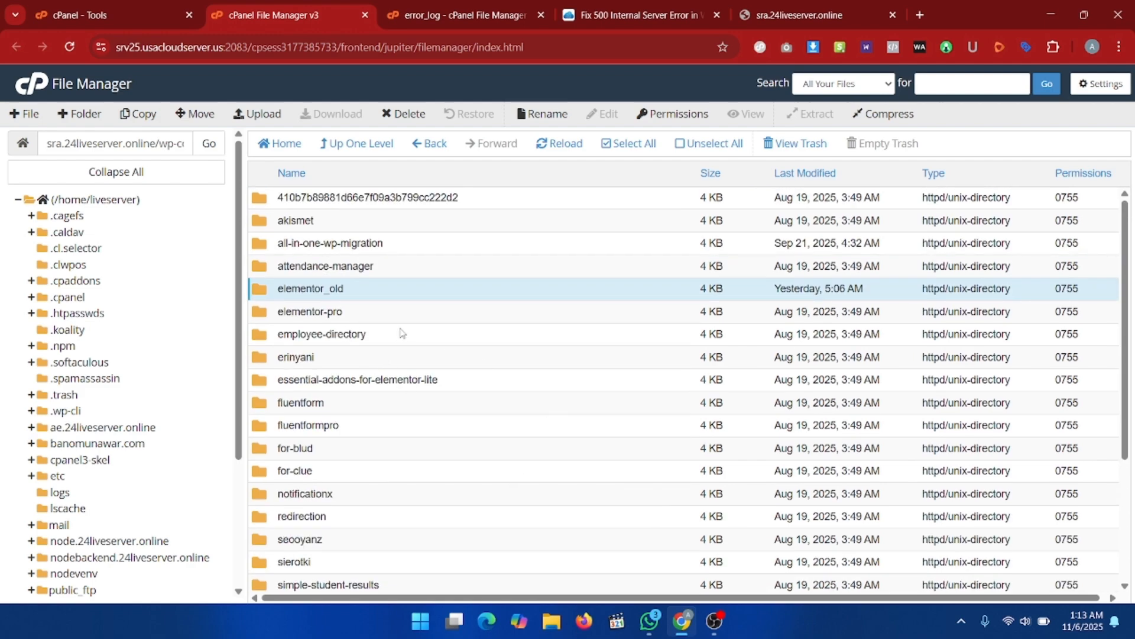
right_click(390, 335)
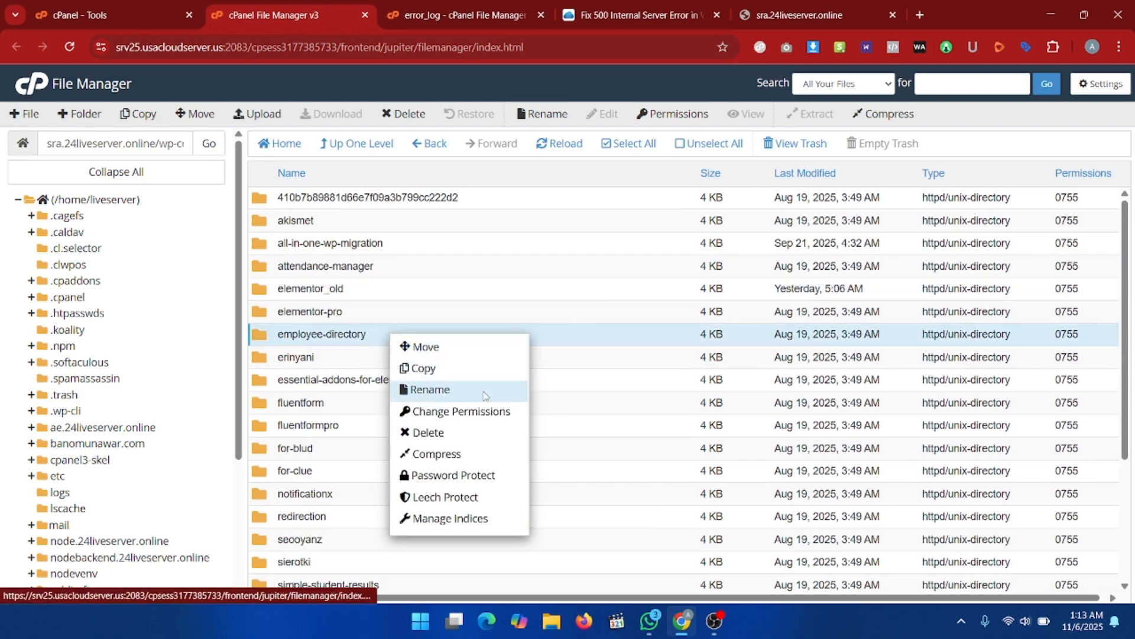
left_click(430, 389)
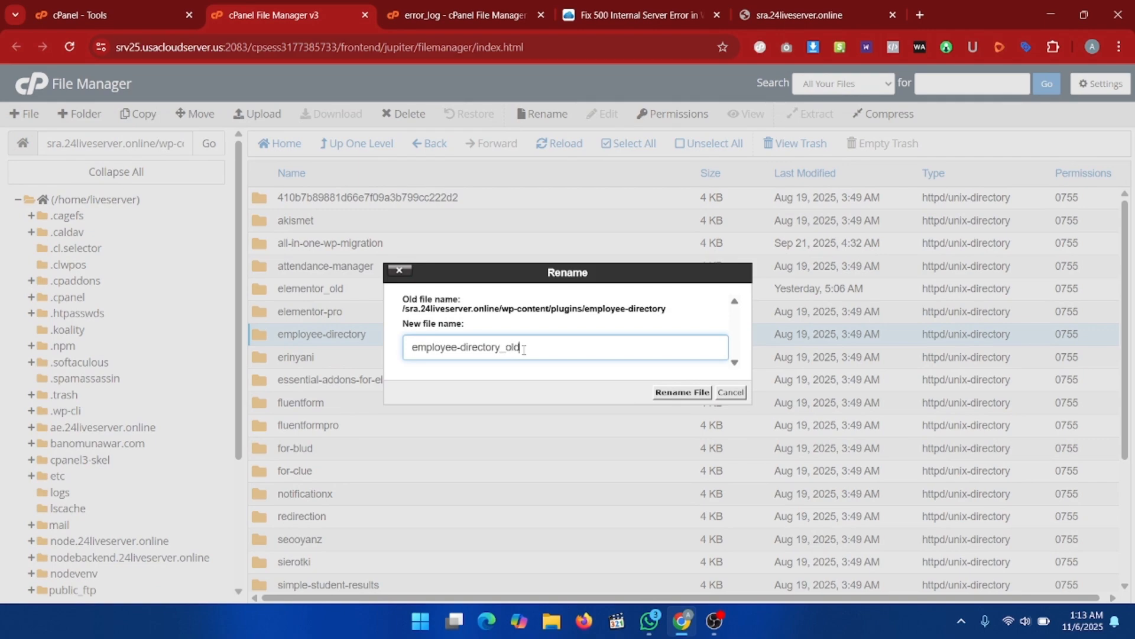
left_click(673, 393)
Look at the error page of sra.24liveserver.online, then go back up from plugins to the site's root folder in File Manager
left_click(769, 4)
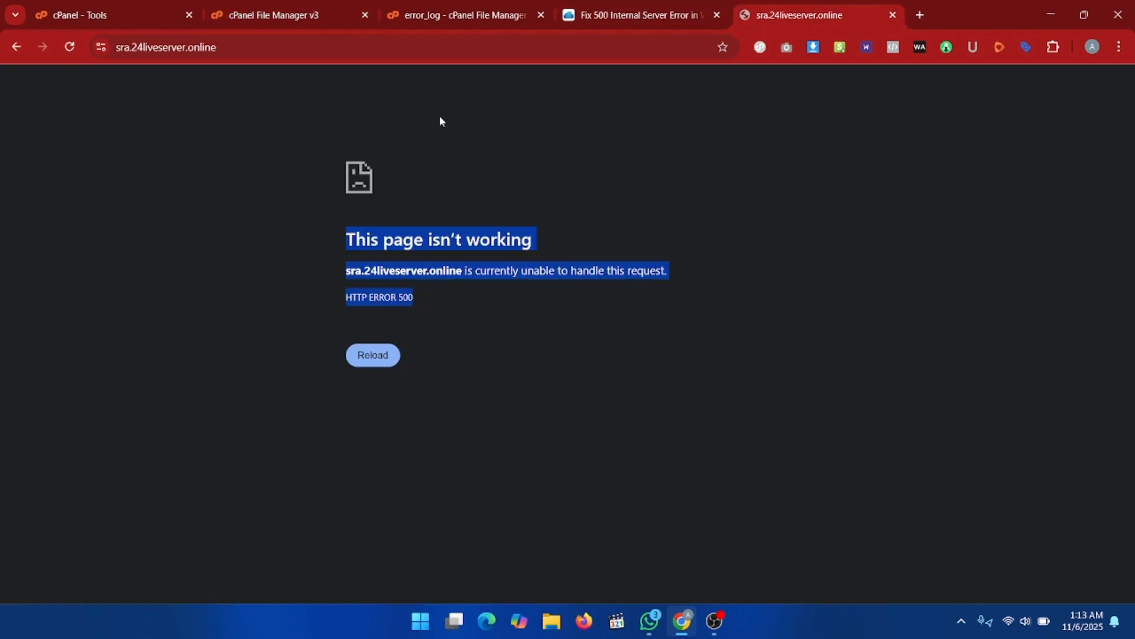
left_click(312, 4)
scroll(462, 451, "down", 3)
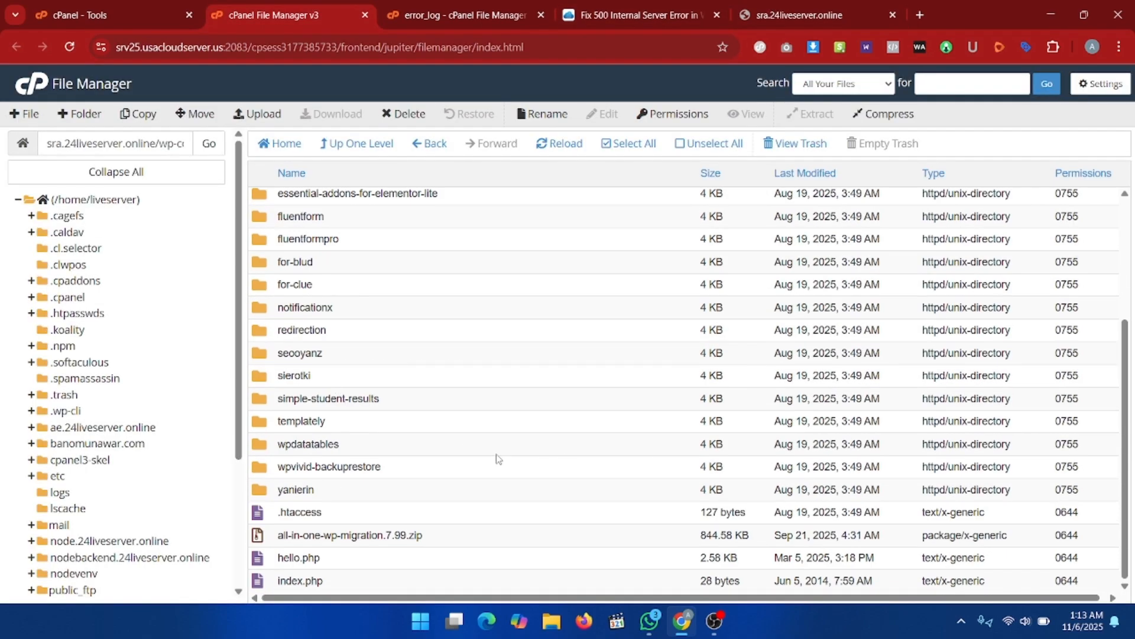
scroll(500, 458, "up", 3)
left_click(322, 147)
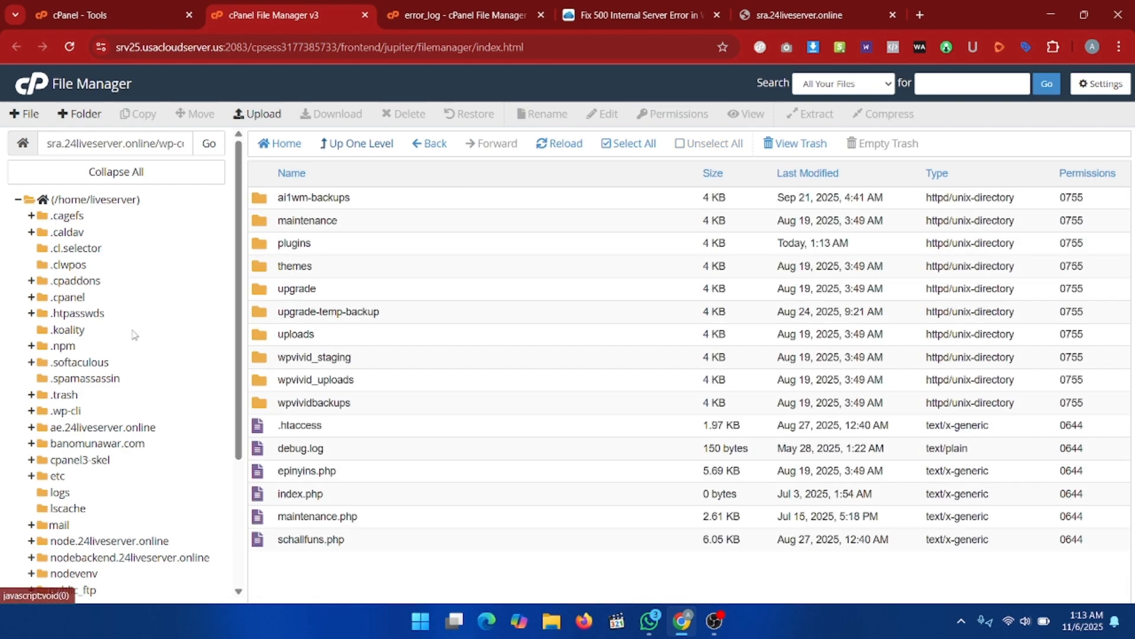
left_click(365, 145)
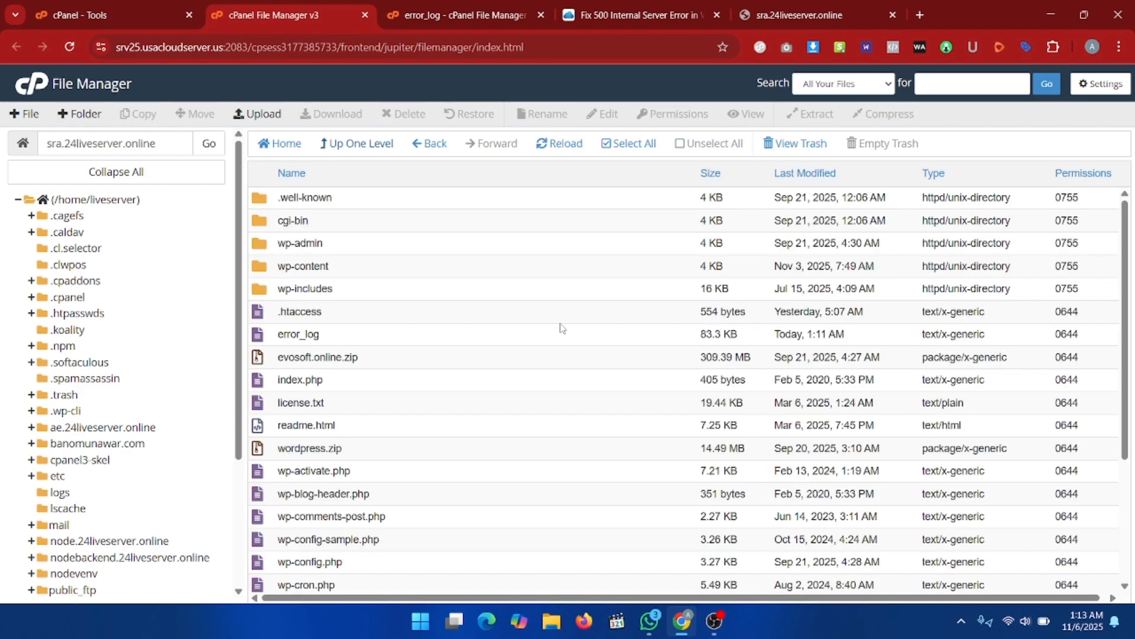
scroll(523, 375, "down", 3)
scroll(520, 437, "up", 3)
Examine which file and line the PHP parse errors at the end of error_log point to
left_click(502, 9)
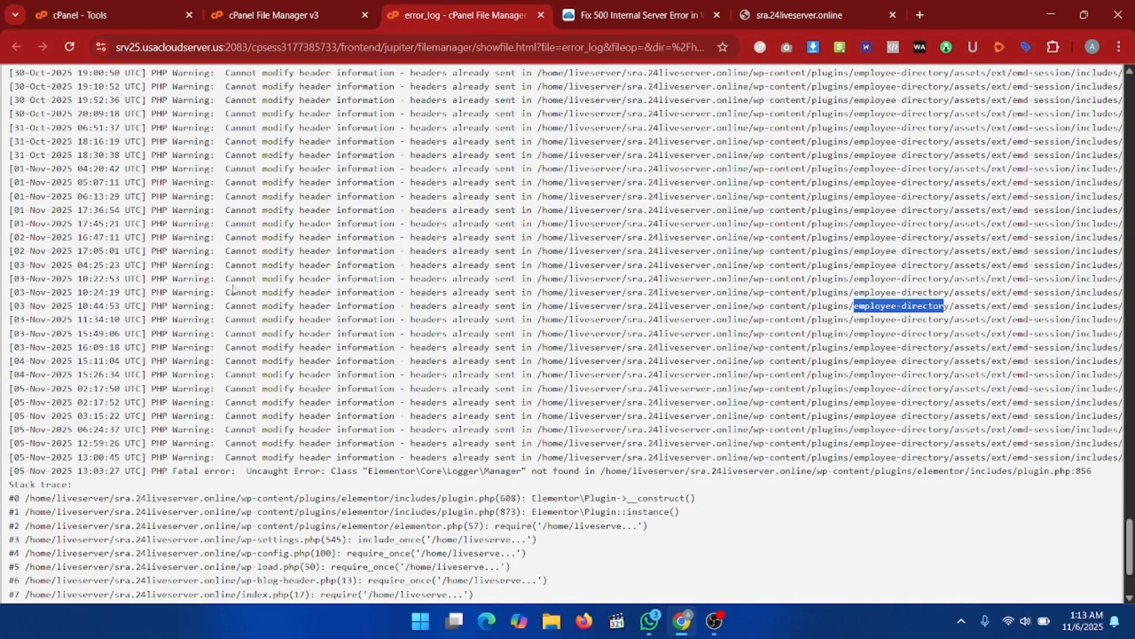
scroll(613, 453, "down", 3)
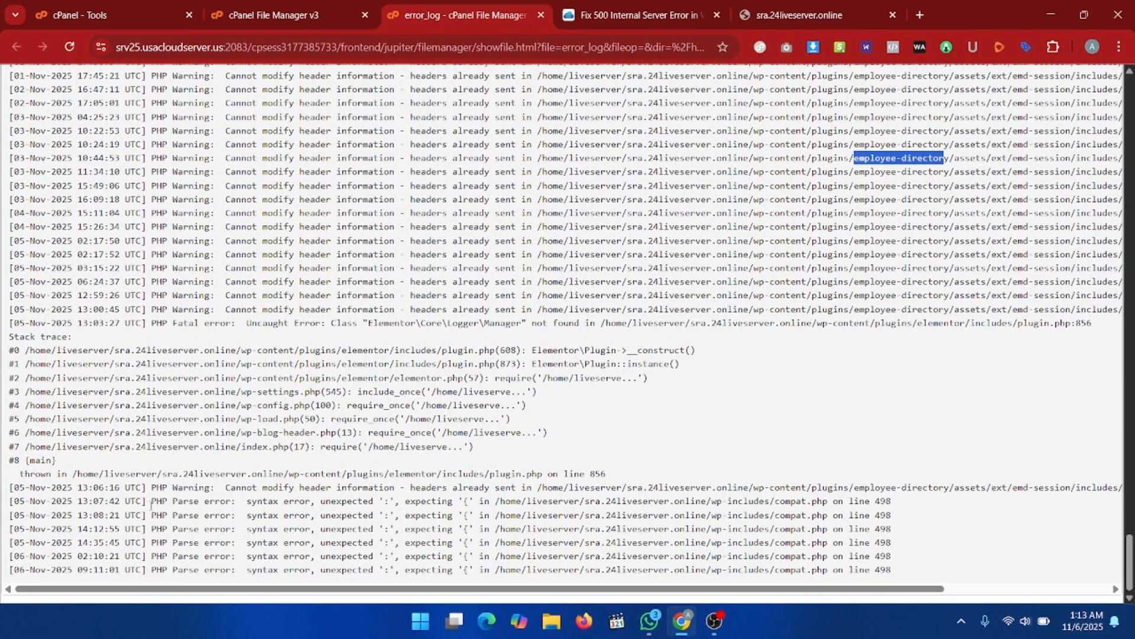
left_click_drag(151, 504, 575, 503)
left_click(636, 497)
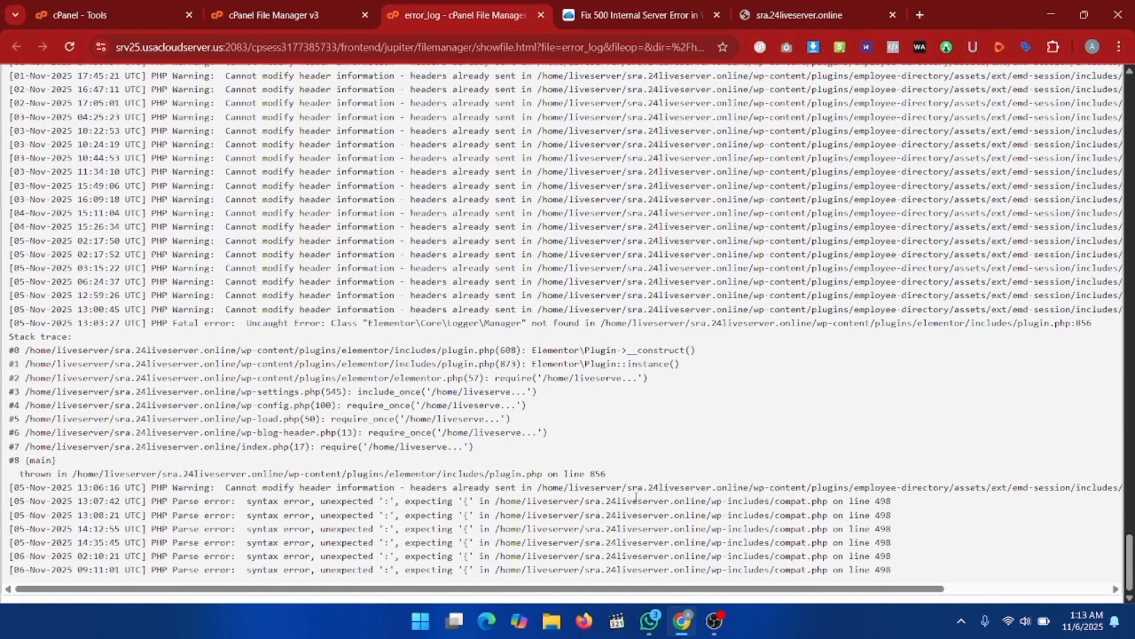
left_click_drag(713, 502, 897, 504)
left_click(928, 549)
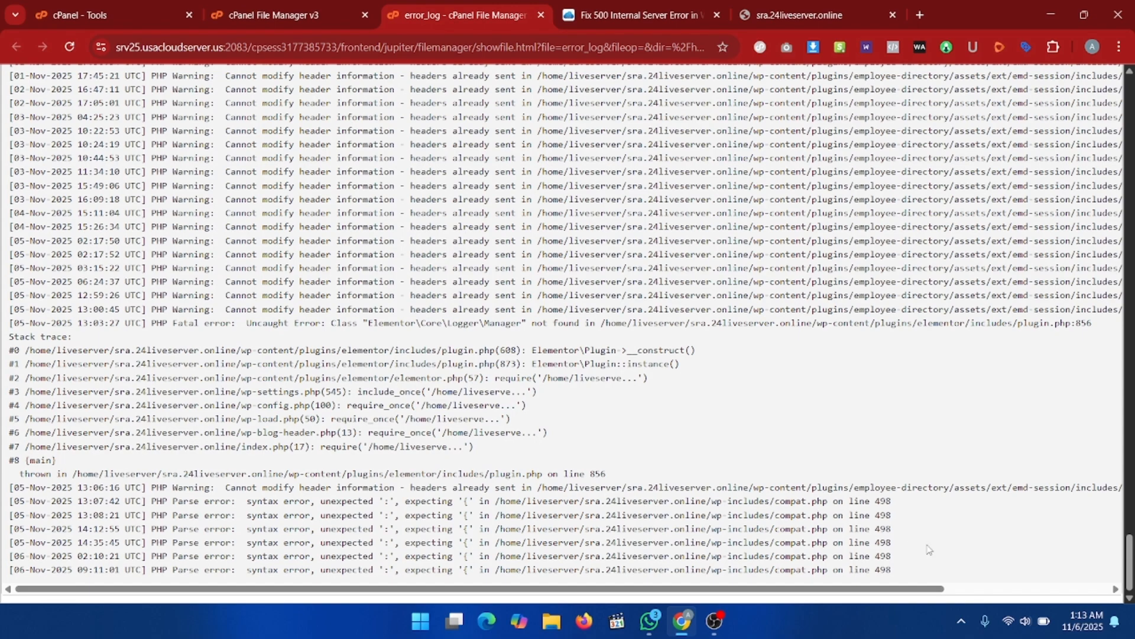
Review the 24hostio guide's fixes for a corrupted .htaccess file and for the PHP memory limit
left_click(315, 5)
left_click(612, 6)
scroll(589, 325, "down", 4)
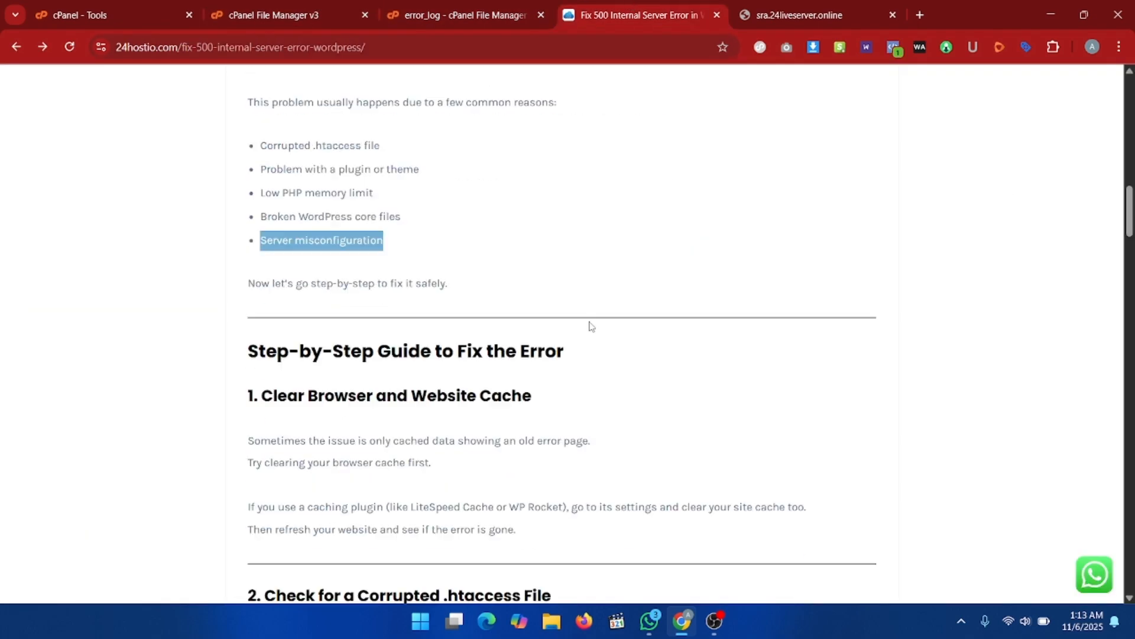
scroll(589, 325, "down", 9)
scroll(588, 325, "up", 5)
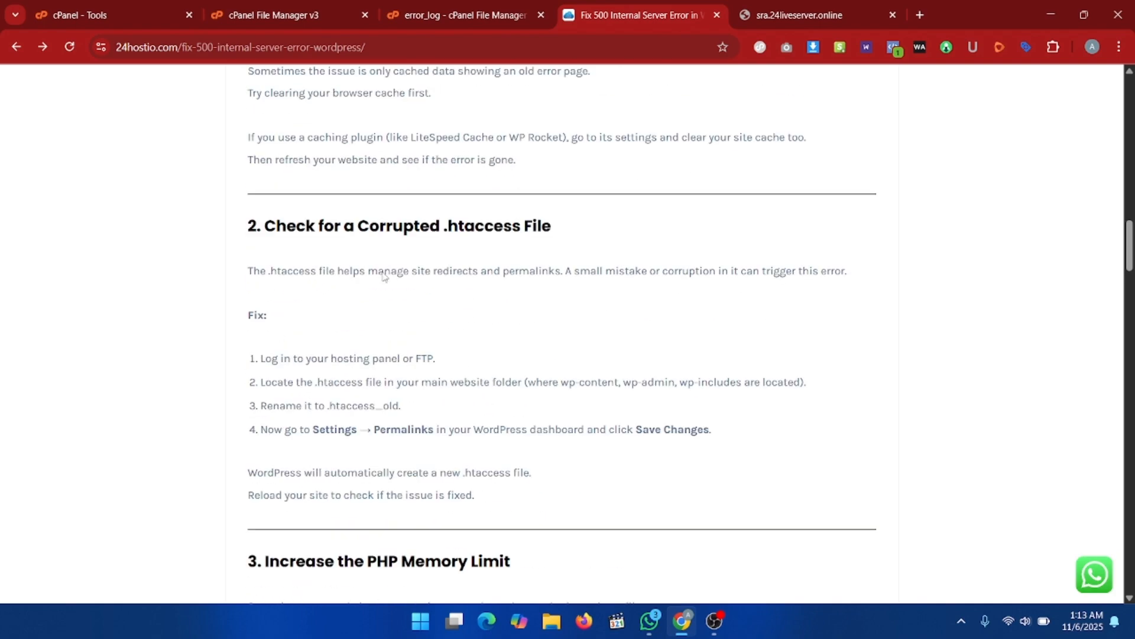
left_click_drag(368, 227, 521, 227)
scroll(592, 264, "down", 6)
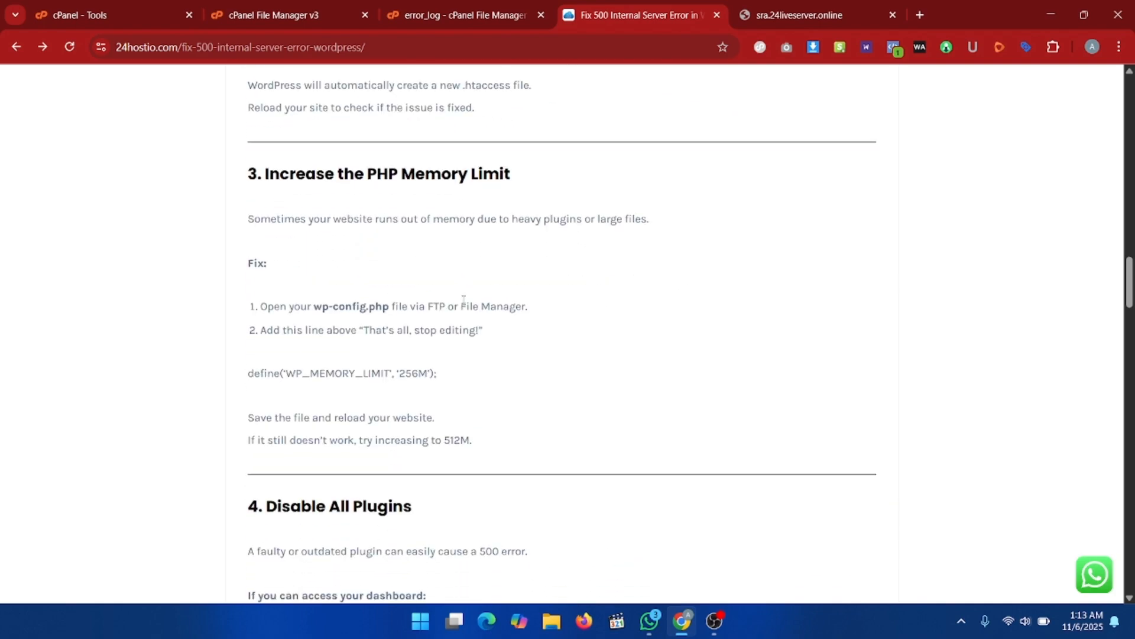
left_click_drag(265, 173, 543, 179)
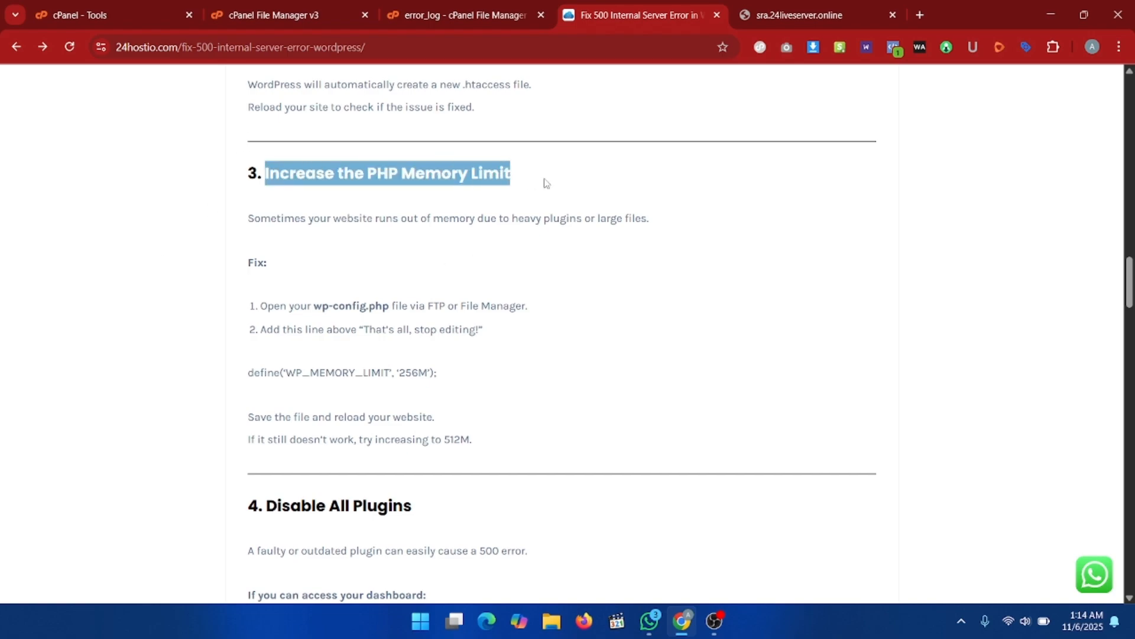
left_click(474, 208)
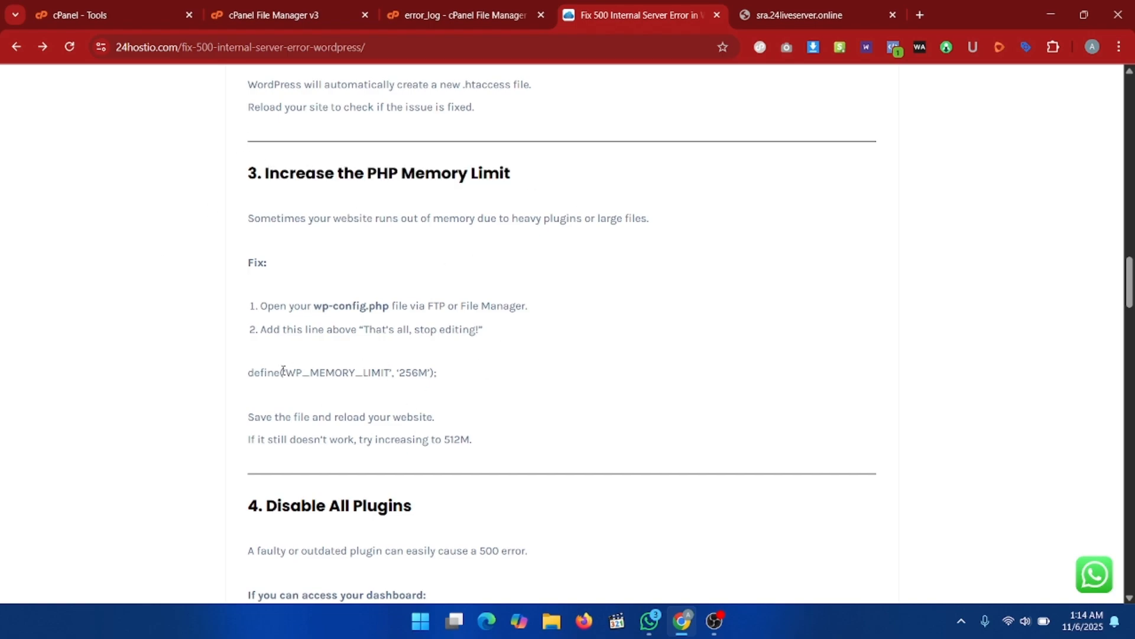
left_click_drag(284, 371, 454, 381)
Review the guide's sections on disabling all plugins, switching to a default theme and re-uploading core WordPress files
scroll(515, 402, "down", 10)
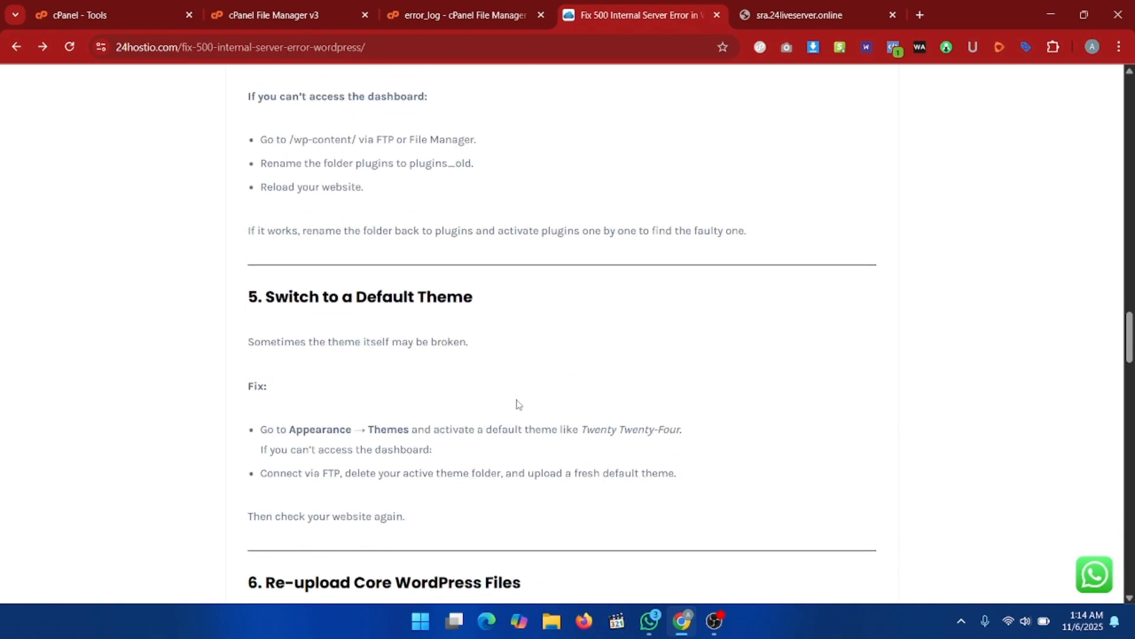
scroll(515, 402, "up", 4)
left_click_drag(266, 172, 376, 173)
scroll(477, 269, "down", 4)
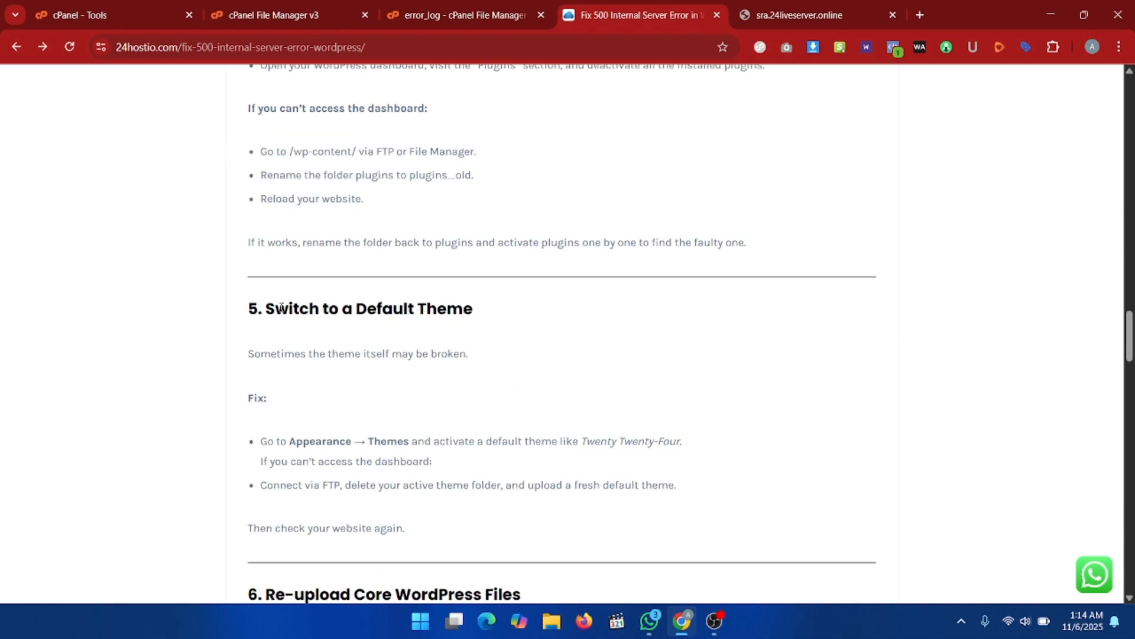
double_click(281, 307)
left_click(552, 346)
scroll(198, 336, "down", 5)
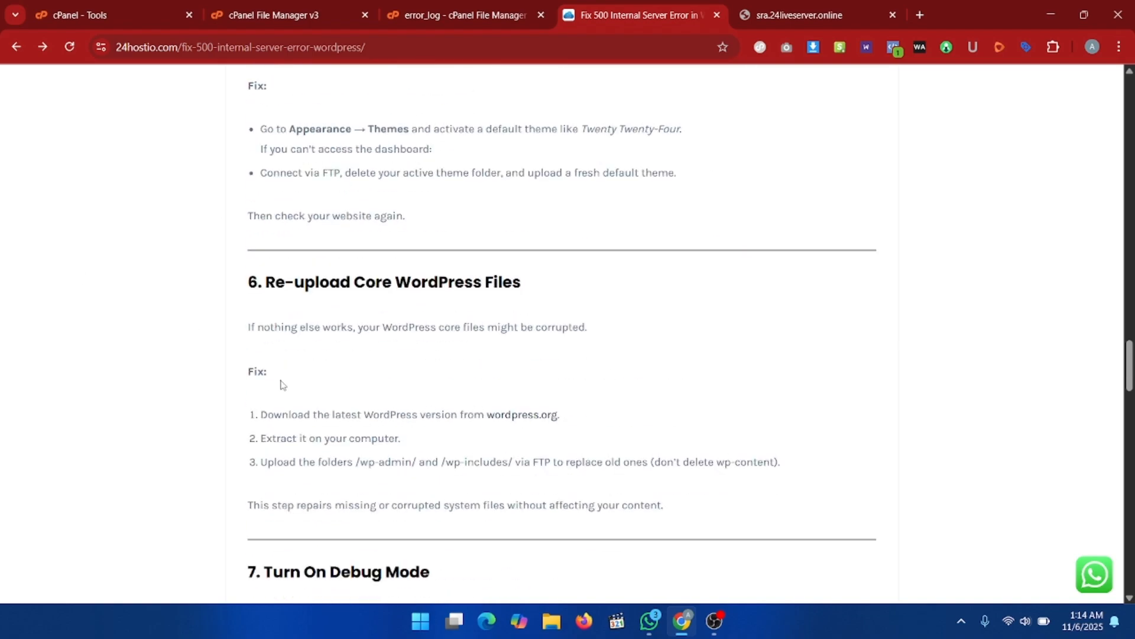
left_click_drag(271, 273, 495, 280)
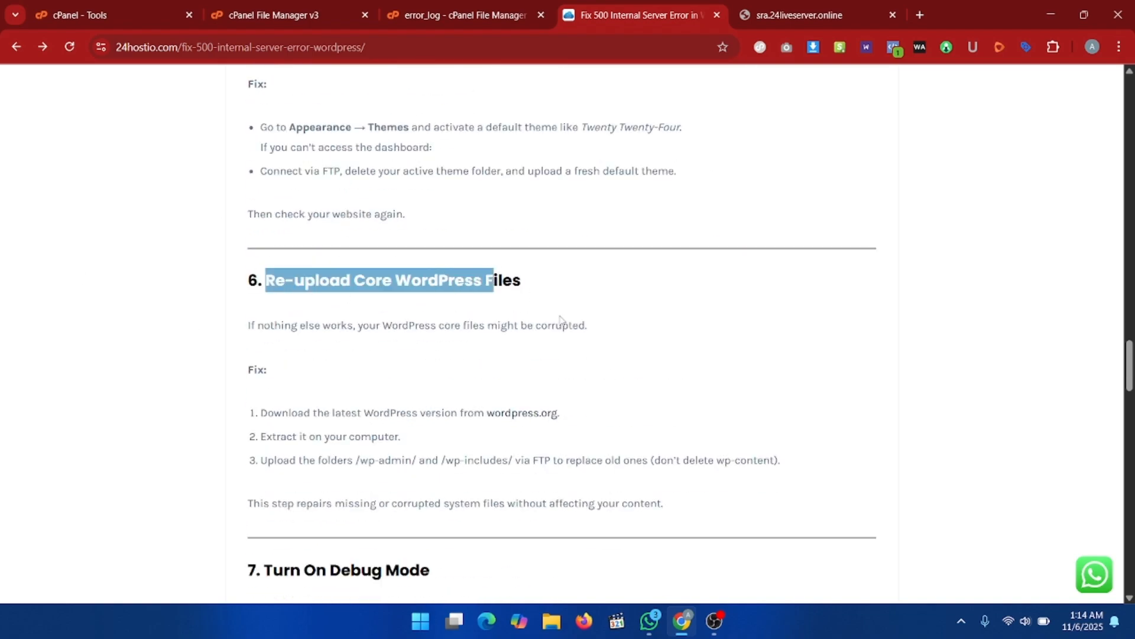
left_click(312, 275)
left_click_drag(296, 283, 565, 296)
left_click(581, 372)
scroll(580, 372, "down", 3)
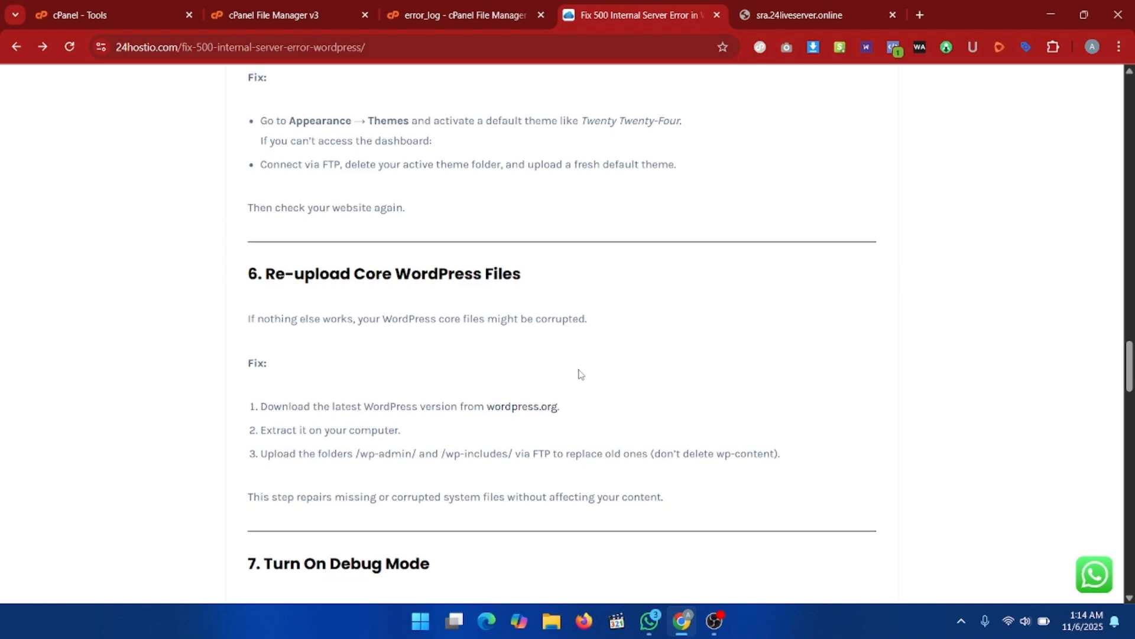
Open wordpress.org in a new browser tab and go to its WordPress download page
left_click(335, 4)
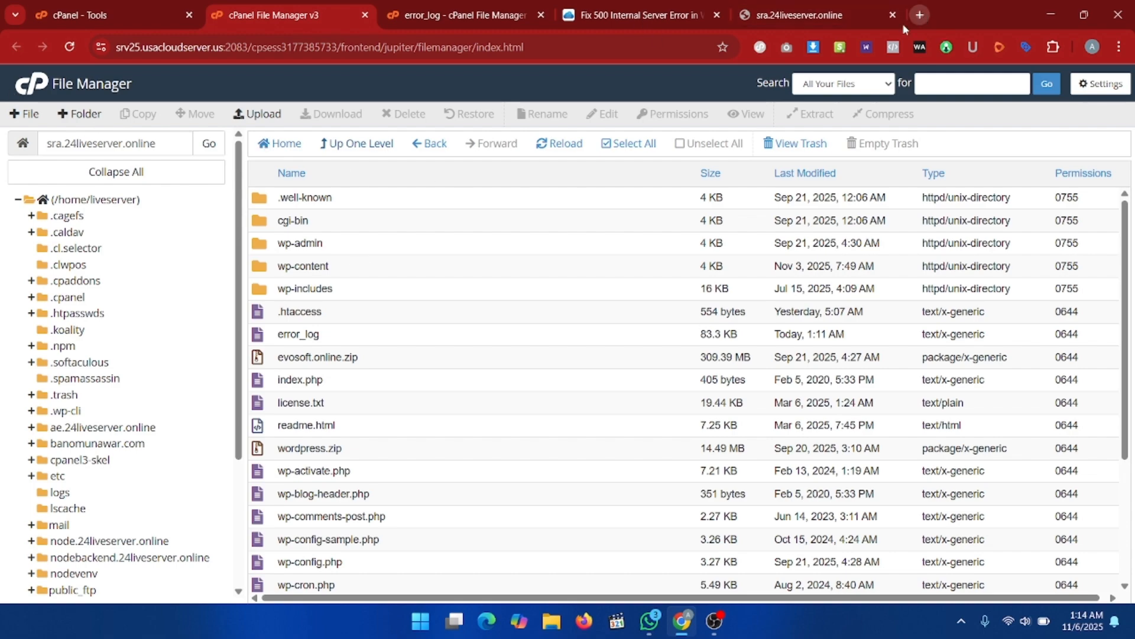
left_click(920, 15)
type("wordpress.org")
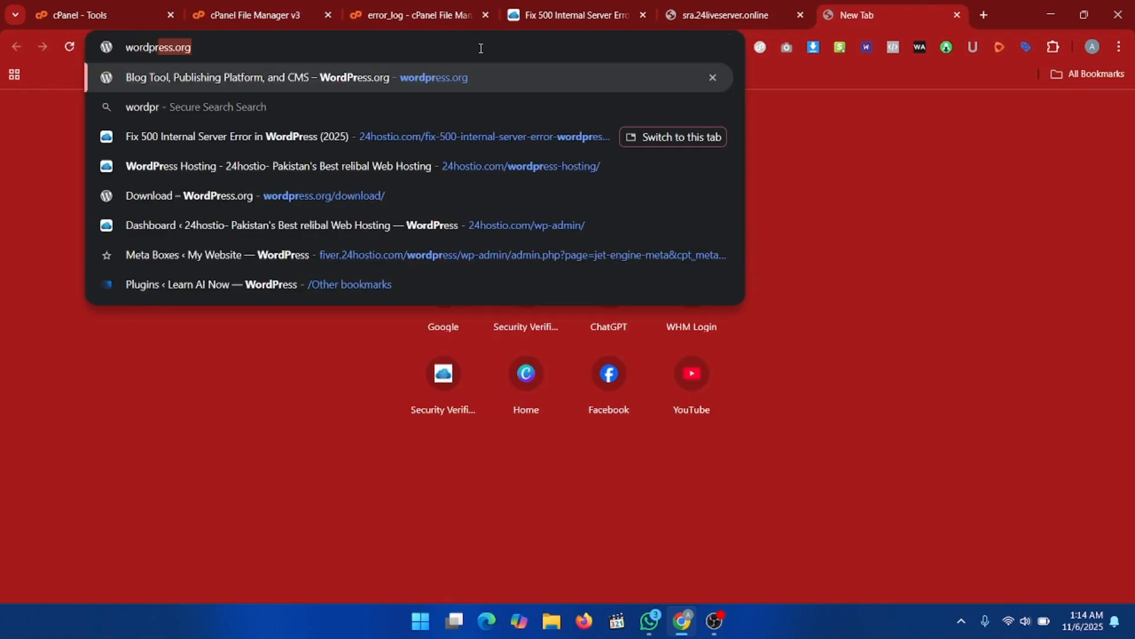
key("Return")
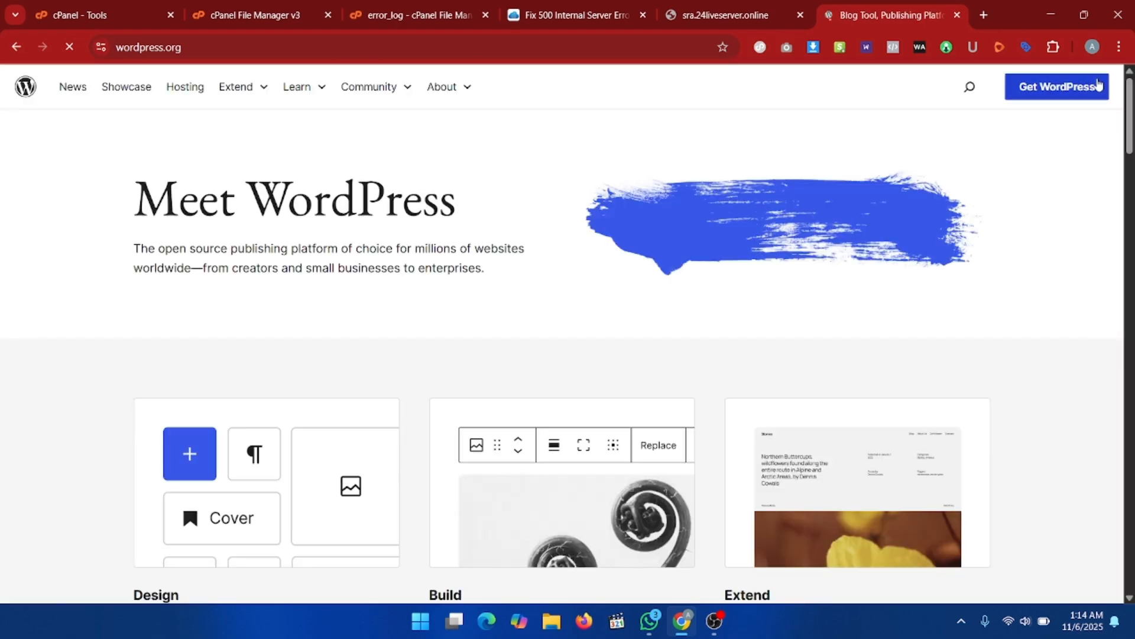
left_click(1098, 84)
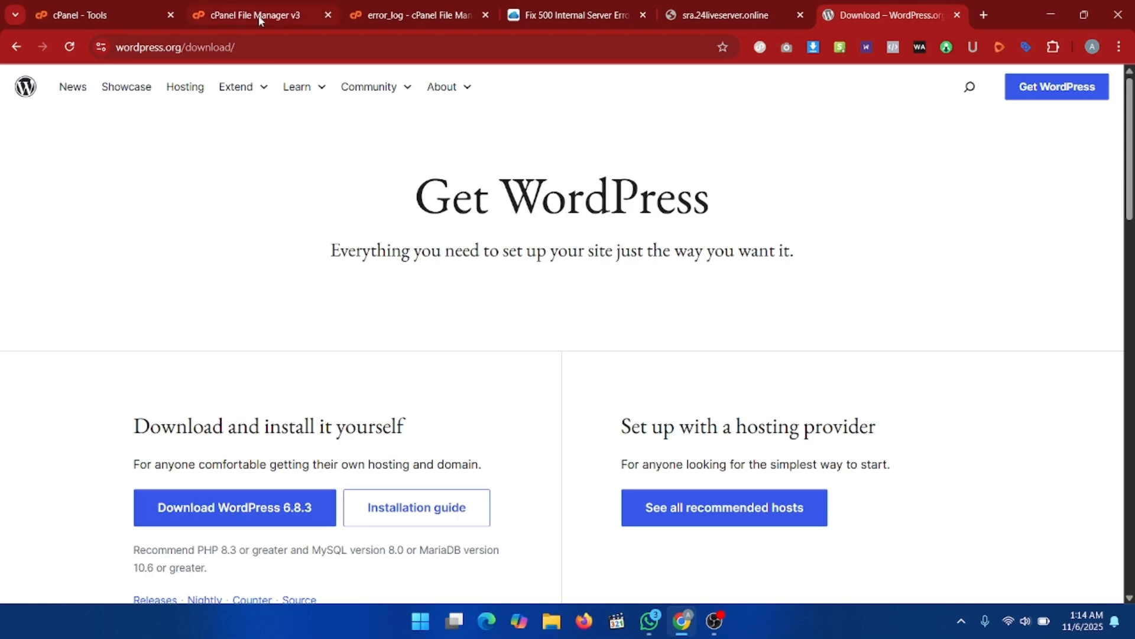
Switch to File Explorer and open the wordpress folder inside wordpress-6.8.3 (2) in Downloads
left_click(547, 635)
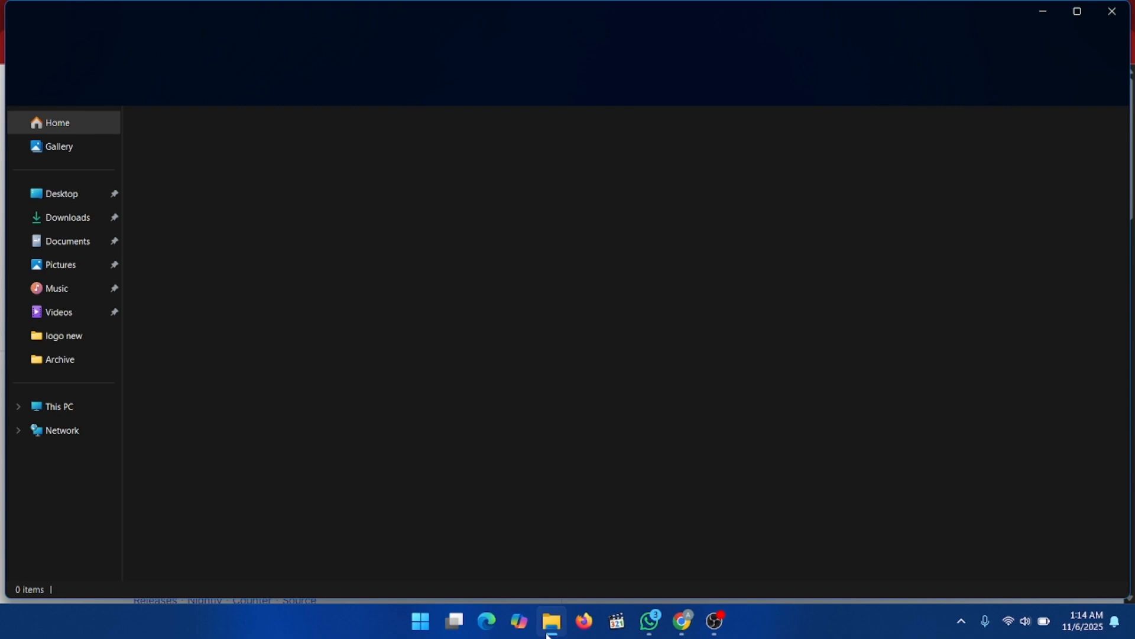
left_click(79, 220)
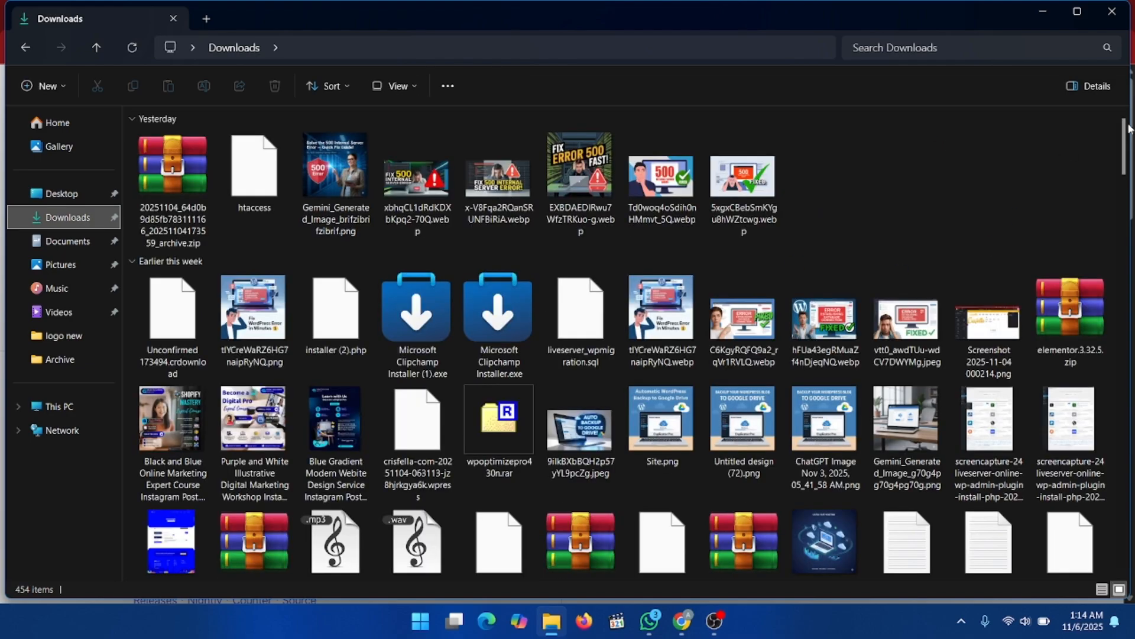
left_click_drag(1129, 129, 1128, 321)
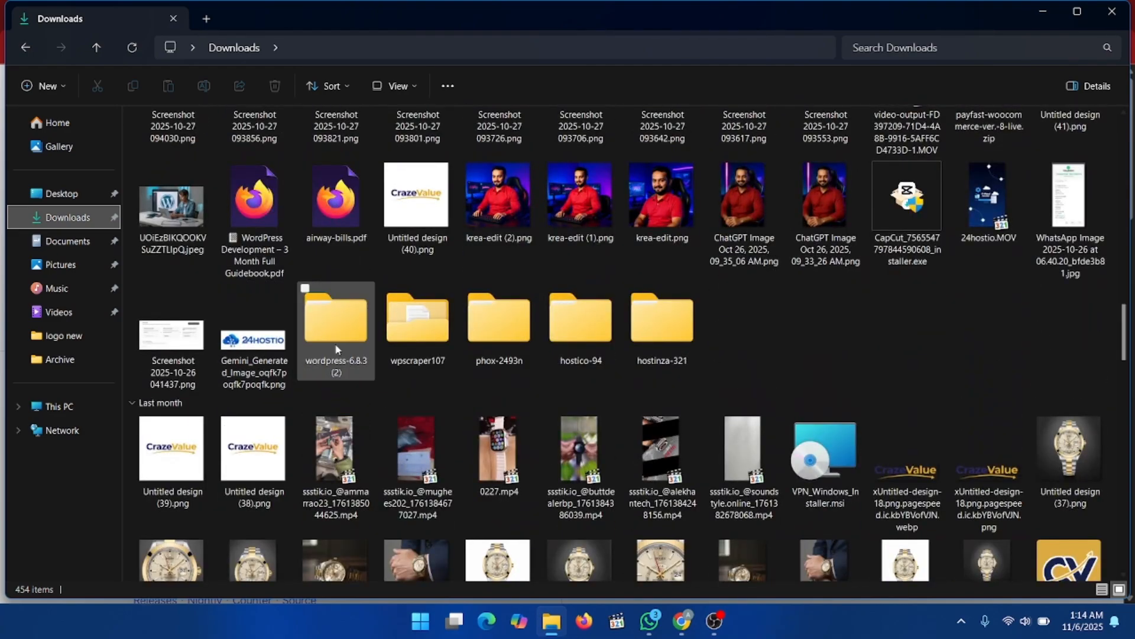
double_click(336, 320)
double_click(257, 160)
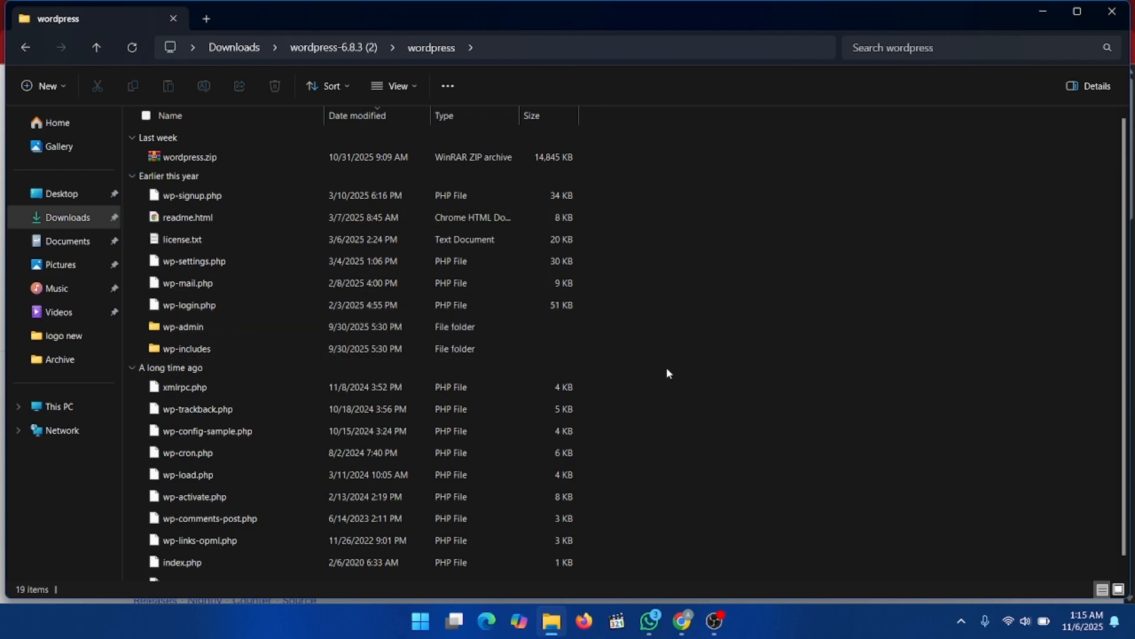
key("ctrl+a")
left_click(248, 156, "ctrl")
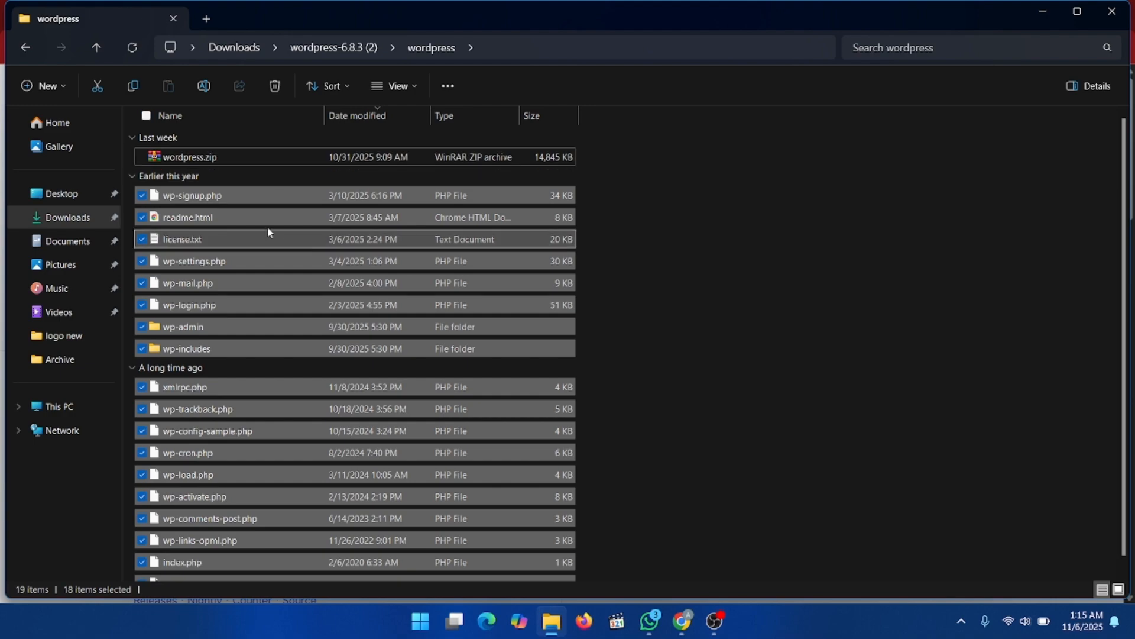
right_click(268, 205)
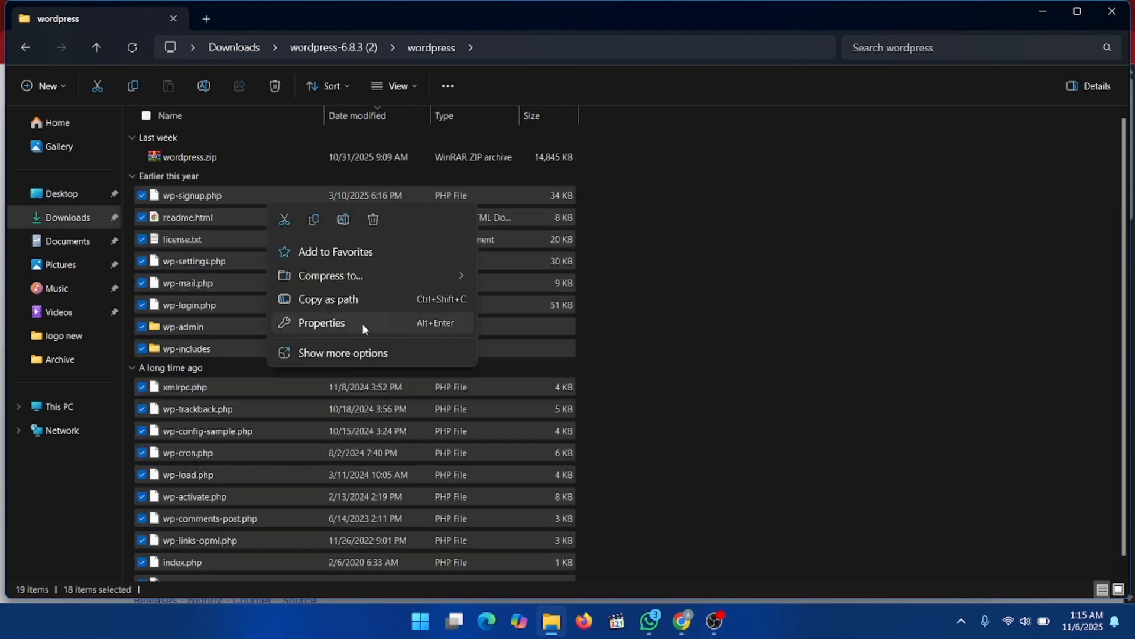
mouse_move(395, 277)
left_click(556, 280)
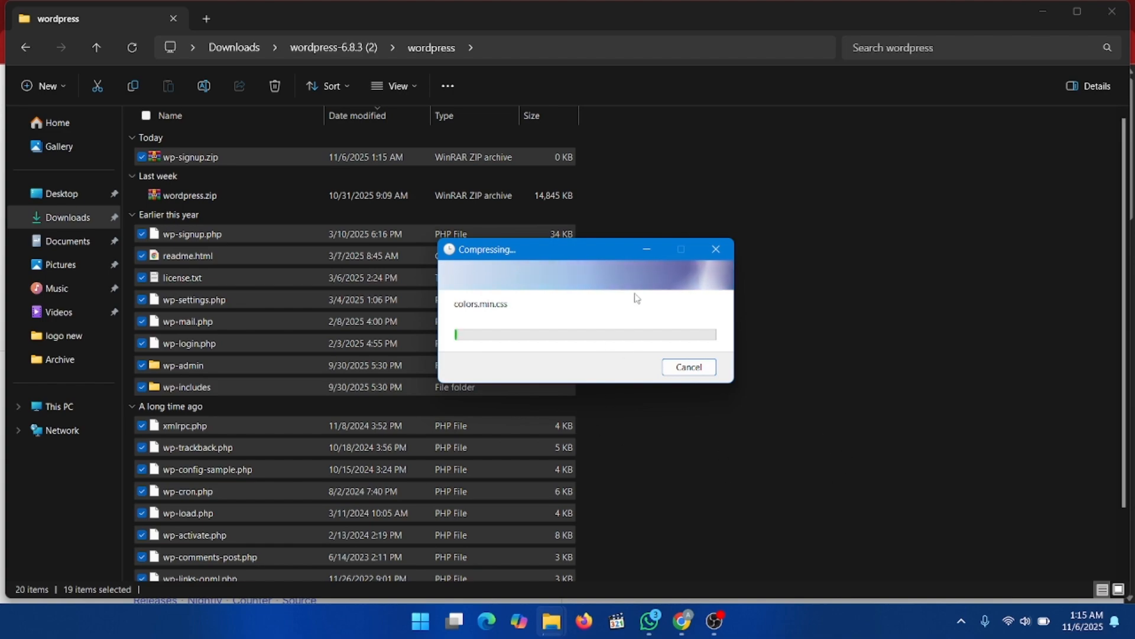
left_click(689, 367)
Copy wordpress.zip from the wordpress folder into the Music folder
left_click(264, 187)
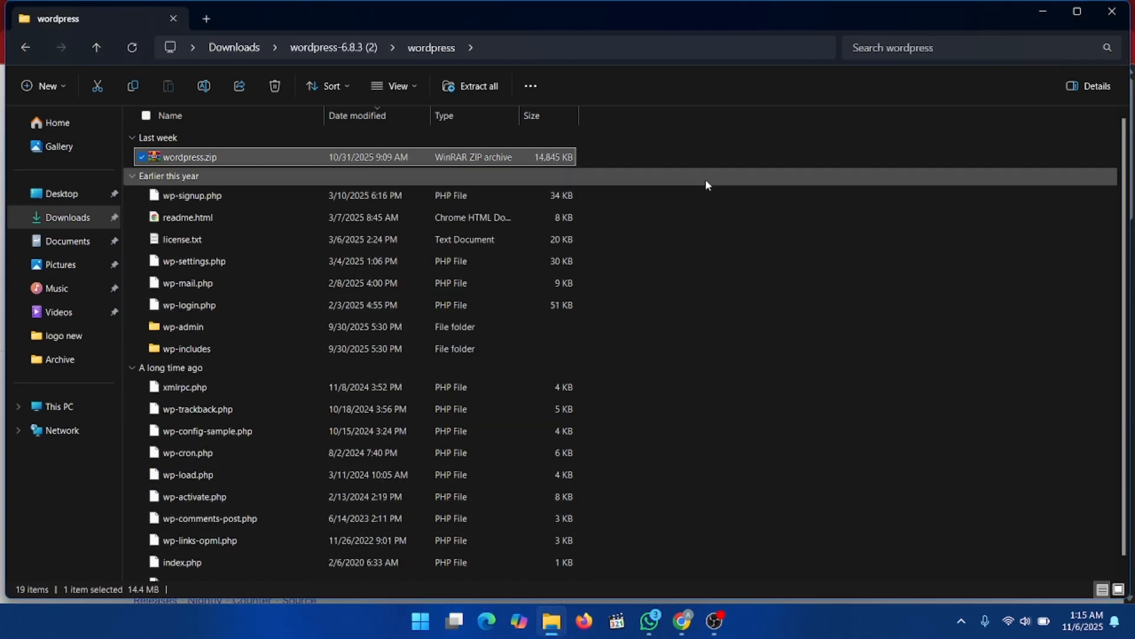
left_click(804, 247)
left_click(344, 157)
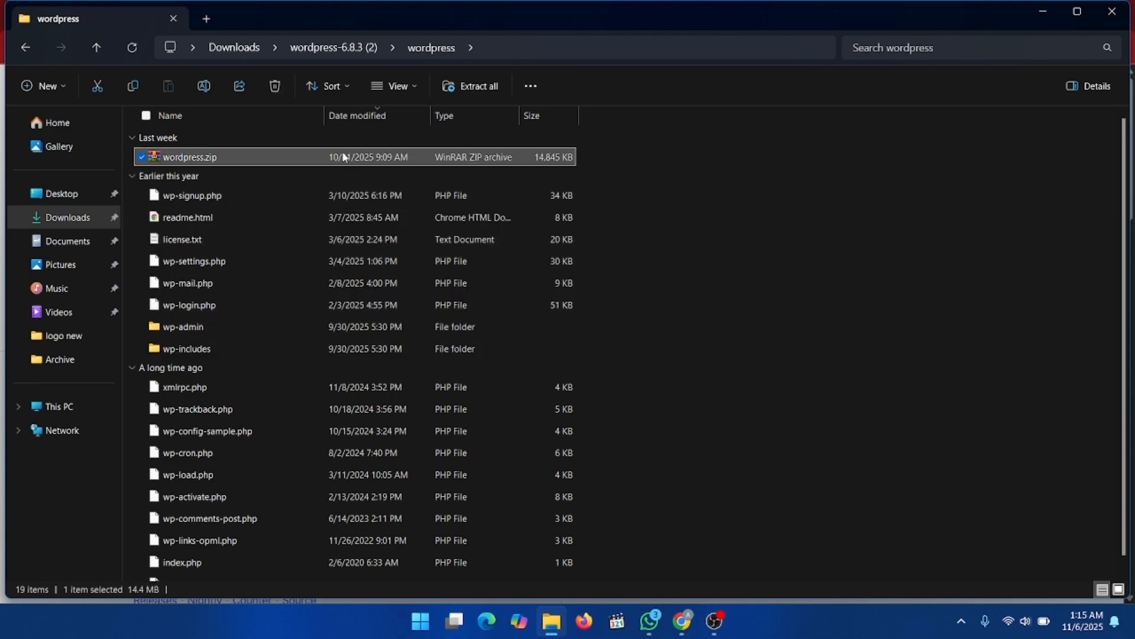
left_click(57, 288)
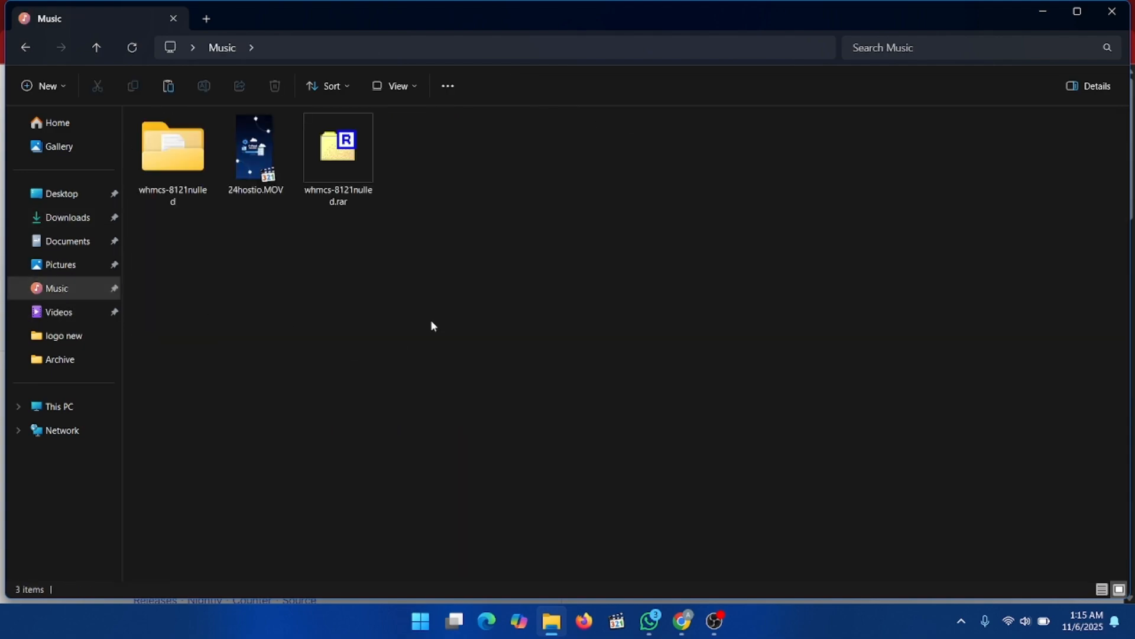
key("ctrl+v")
Switch back to Chrome and open the file upload page for the sra.24liveserver.online directory from cPanel File Manager
left_click(682, 621)
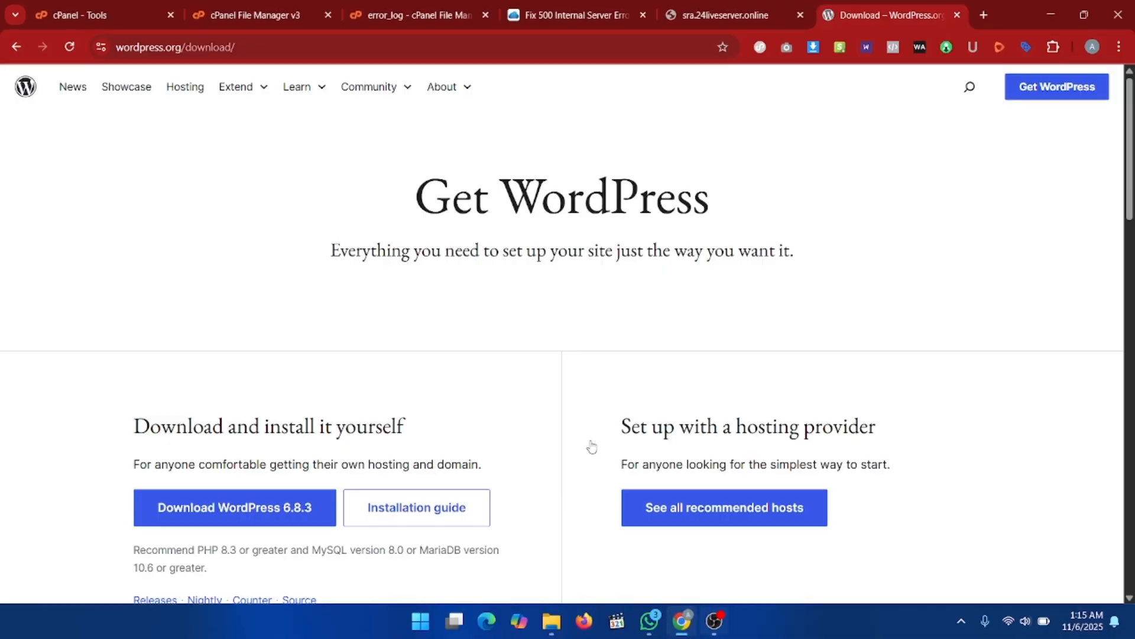
left_click(450, 4)
left_click(185, 7)
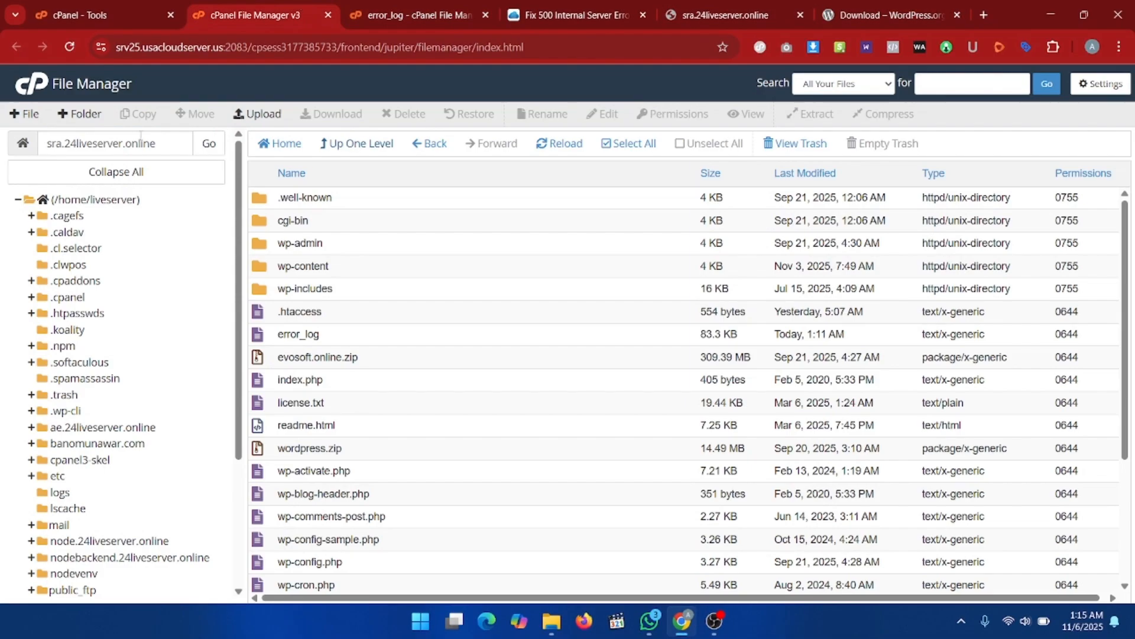
left_click(258, 113)
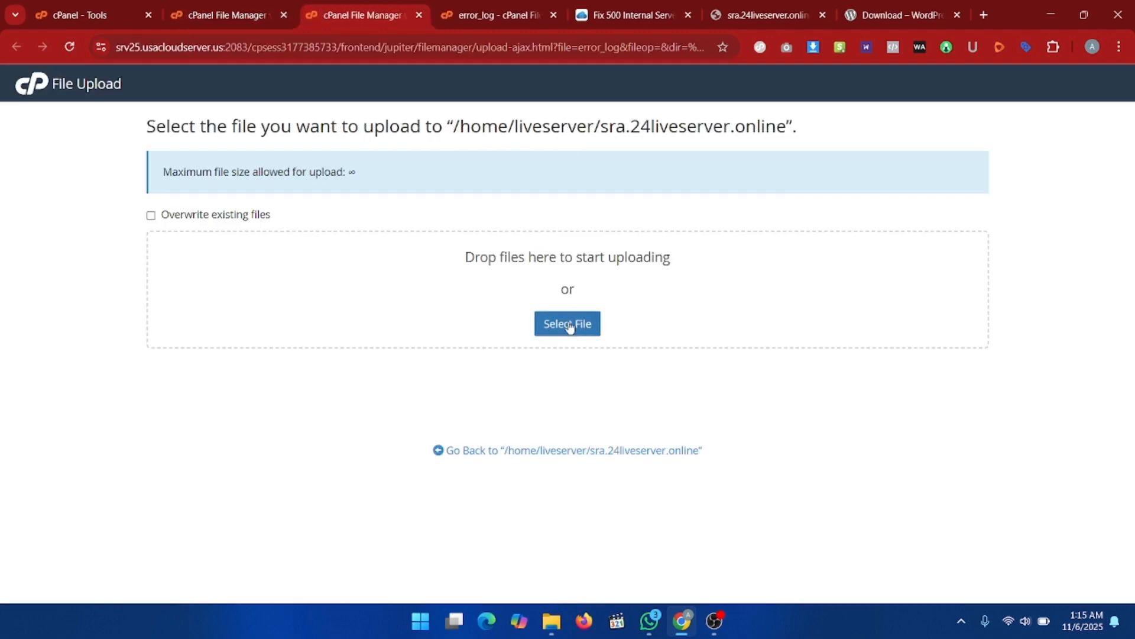
Try to upload wordpress.zip from the Music folder to the sra.24liveserver.online directory
left_click(569, 324)
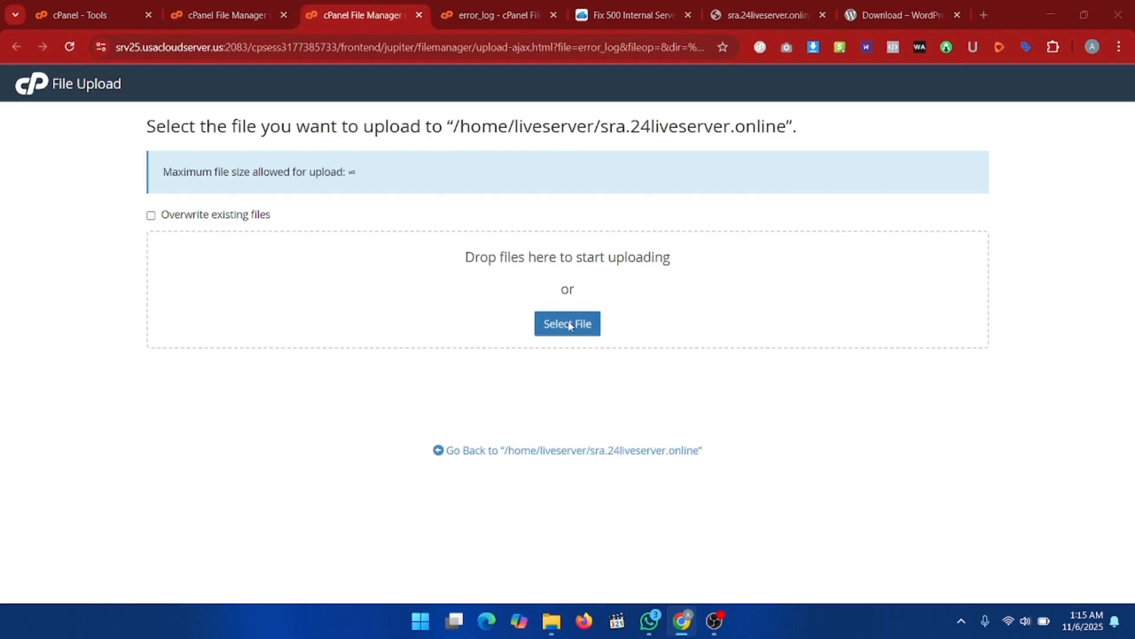
scroll(71, 224, "down", 1)
left_click(53, 238)
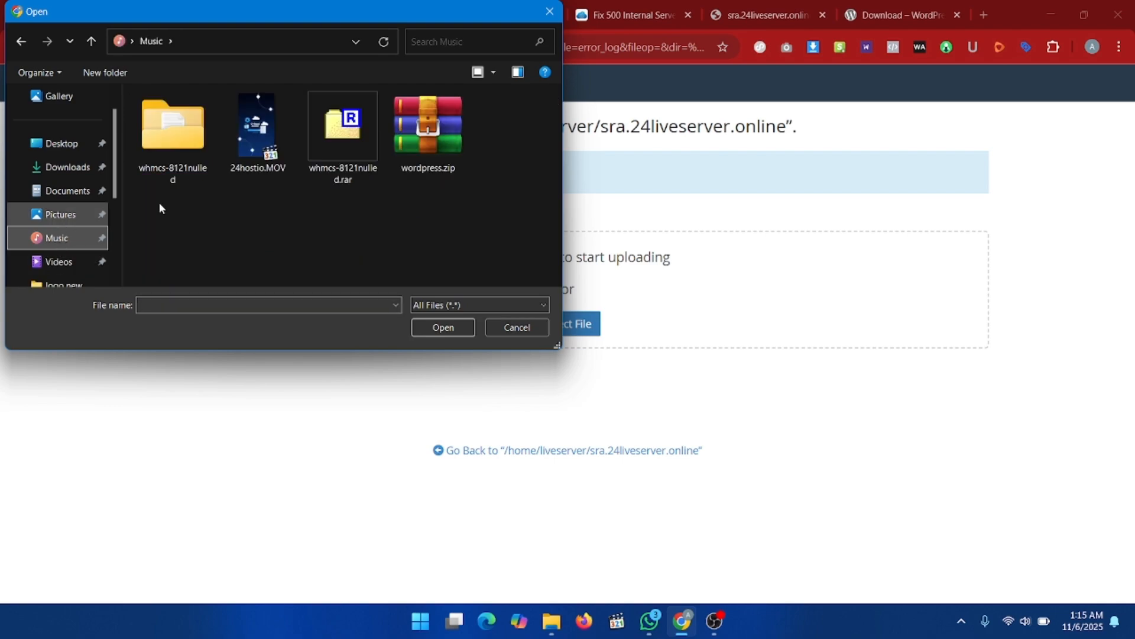
left_click(343, 127)
left_click(428, 127)
left_click(447, 329)
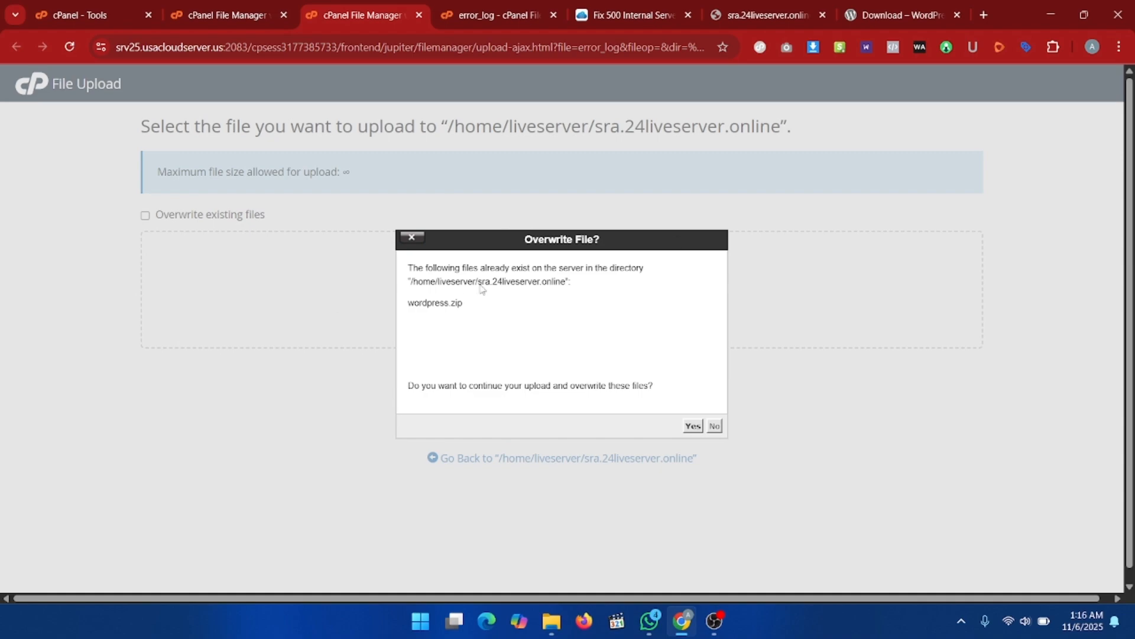
left_click_drag(409, 268, 599, 297)
left_click(600, 297)
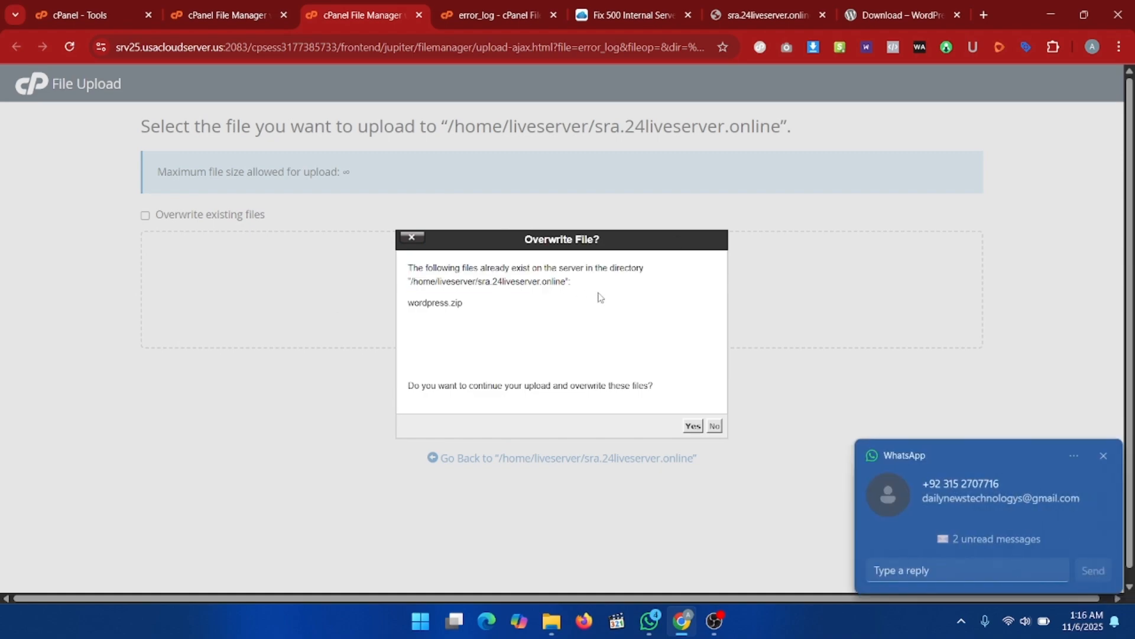
Rename the existing wordpress.zip in the sra.24liveserver.online directory to wordpressss.zip
left_click(286, 6)
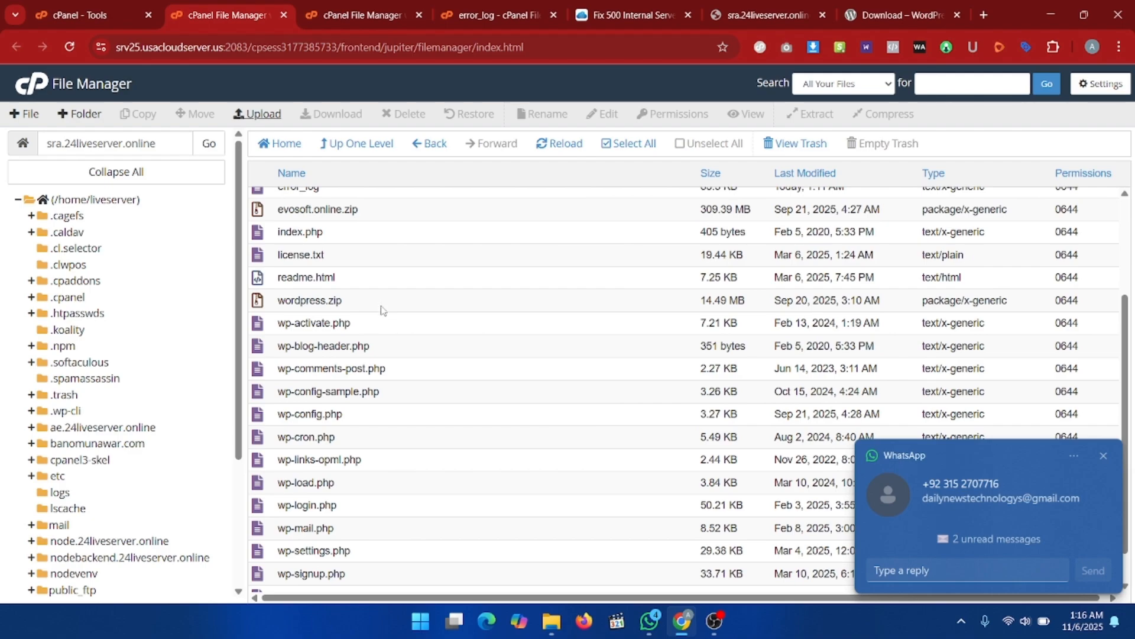
right_click(381, 308)
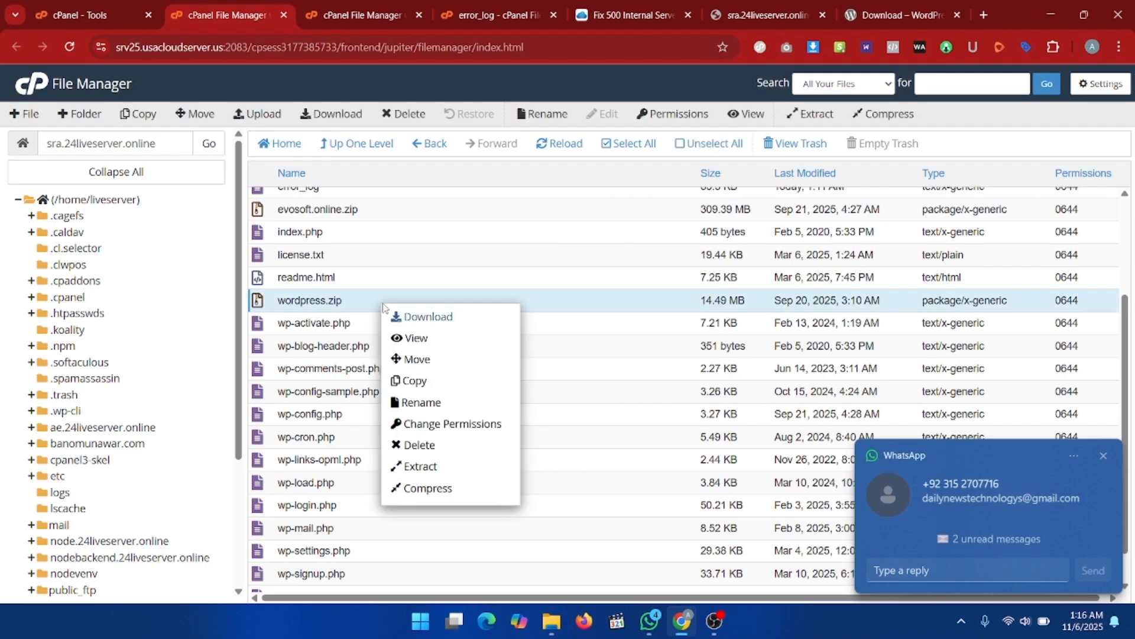
left_click(453, 410)
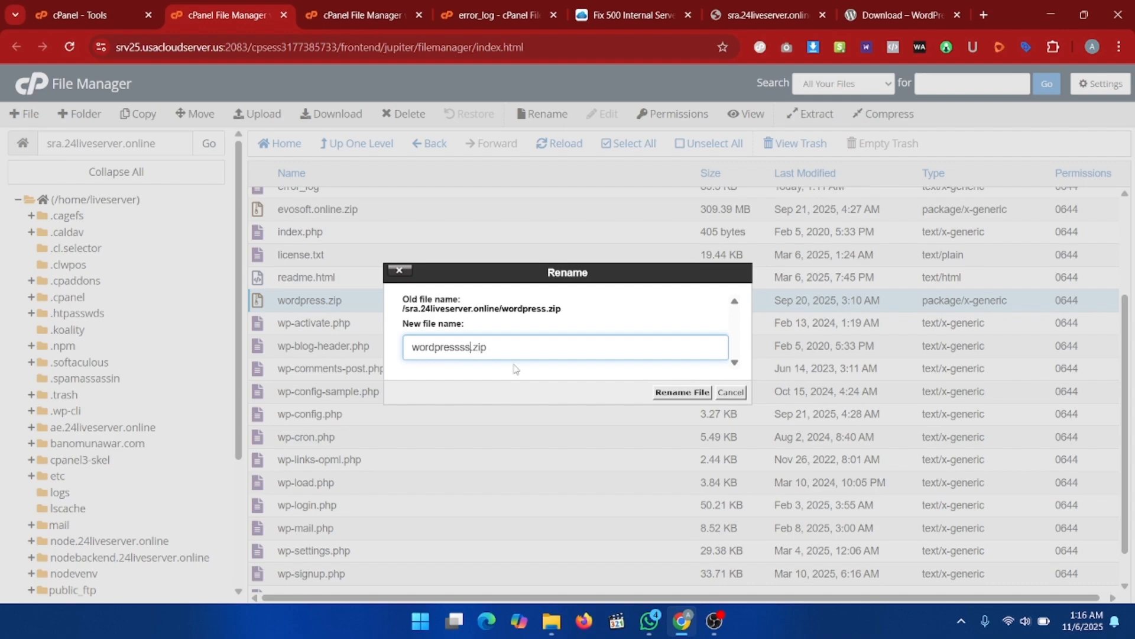
left_click(682, 392)
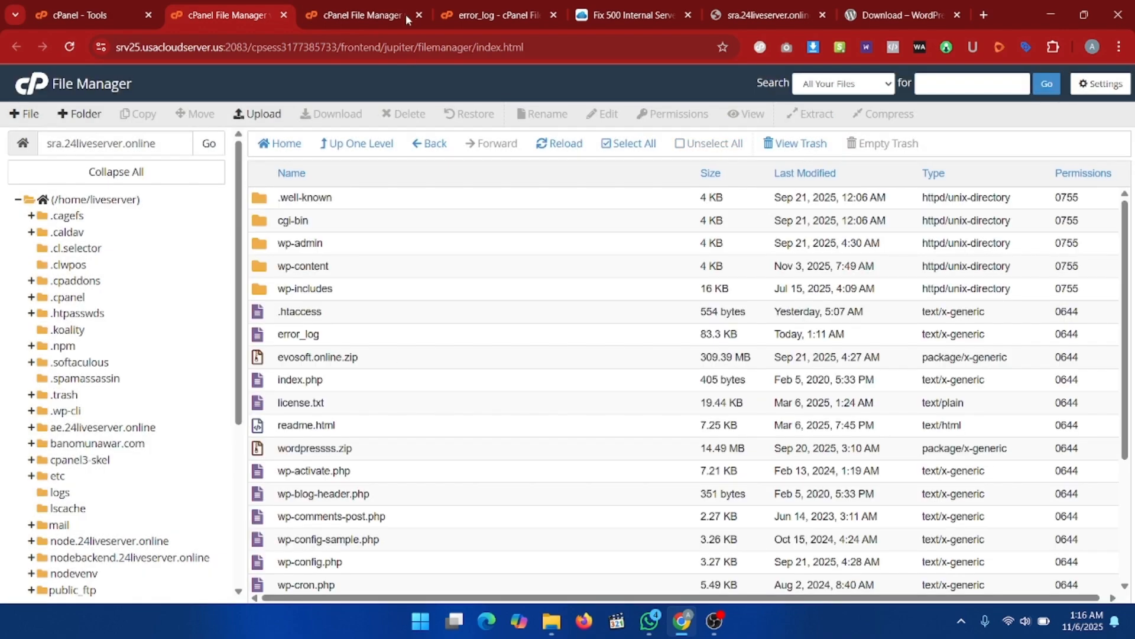
Decline the pending overwrite, upload wordpress.zip from the Music folder and reload the site directory's file list
left_click(406, 14)
left_click(714, 426)
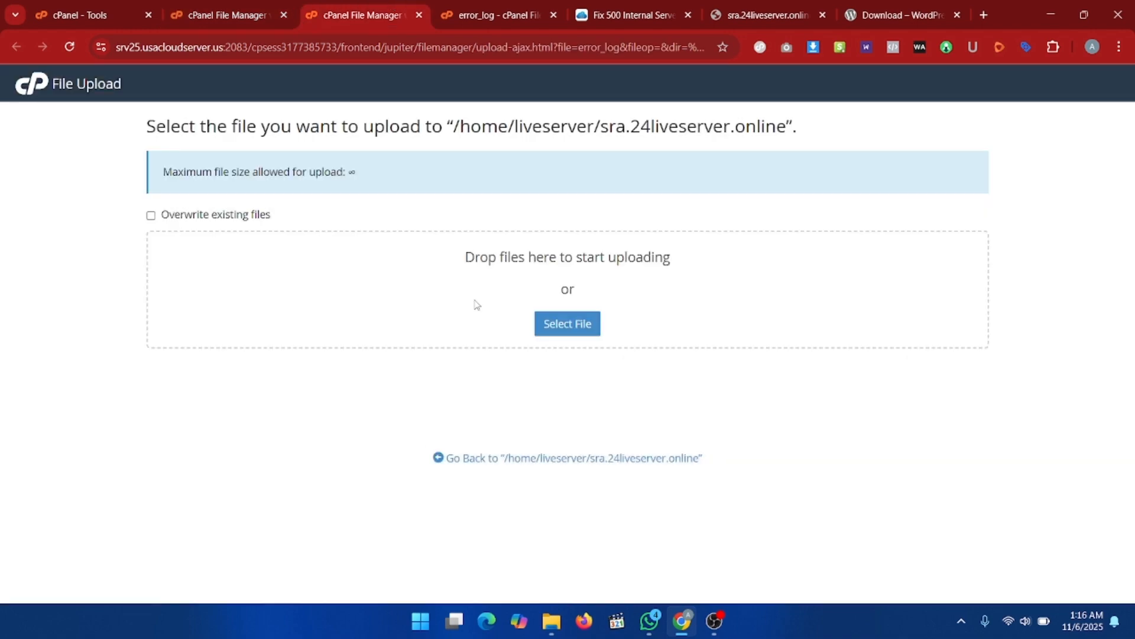
left_click(569, 324)
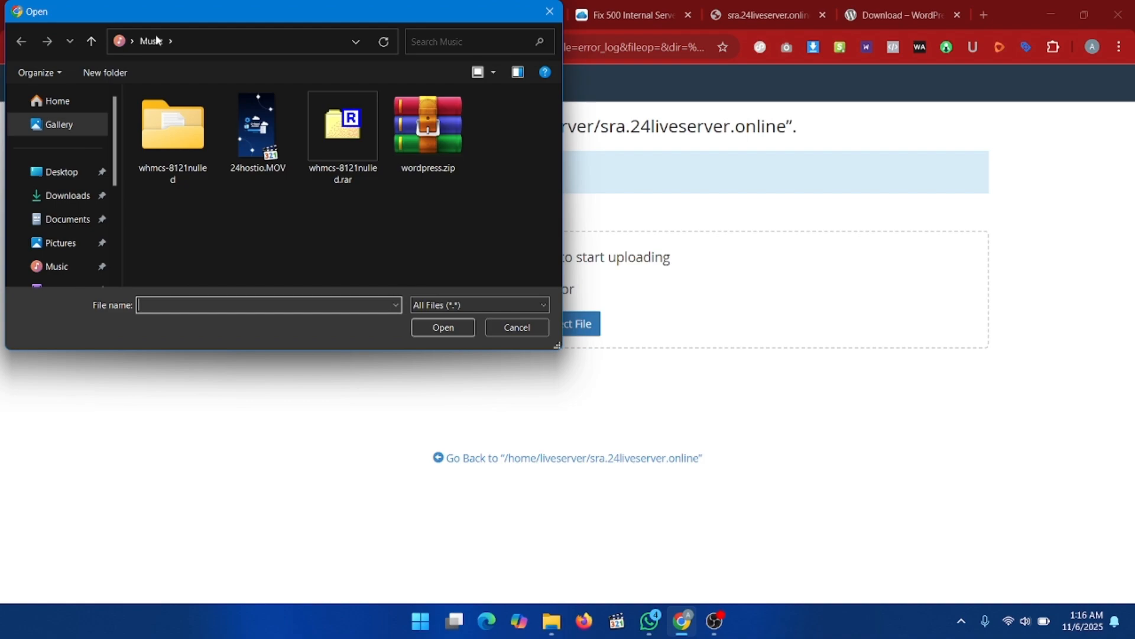
left_click(458, 142)
left_click(449, 330)
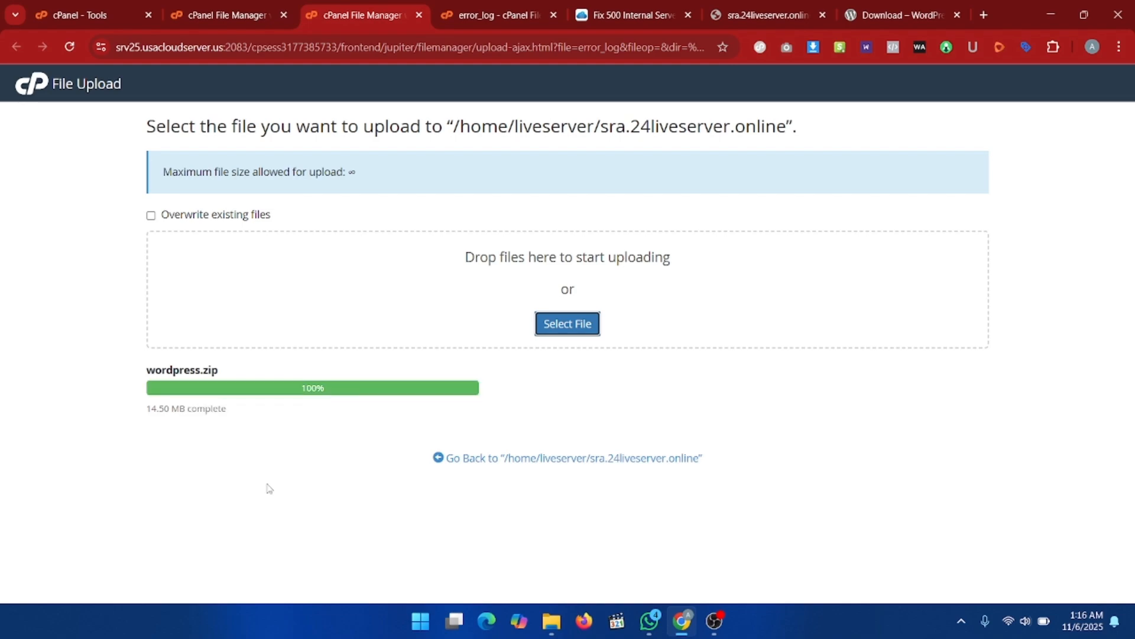
left_click(256, 6)
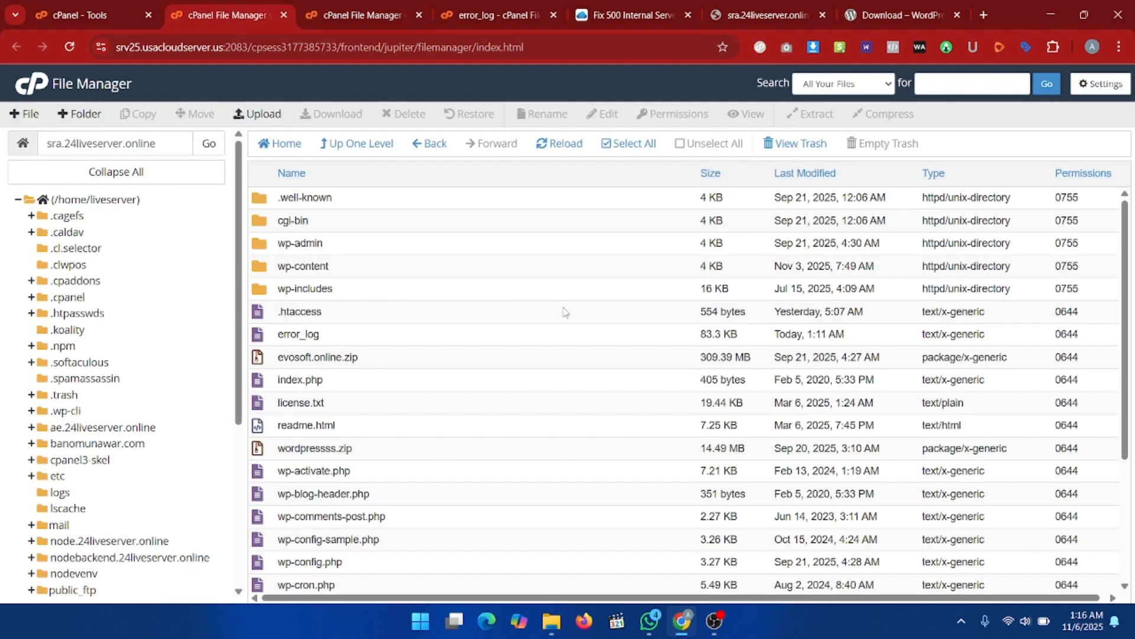
left_click(570, 144)
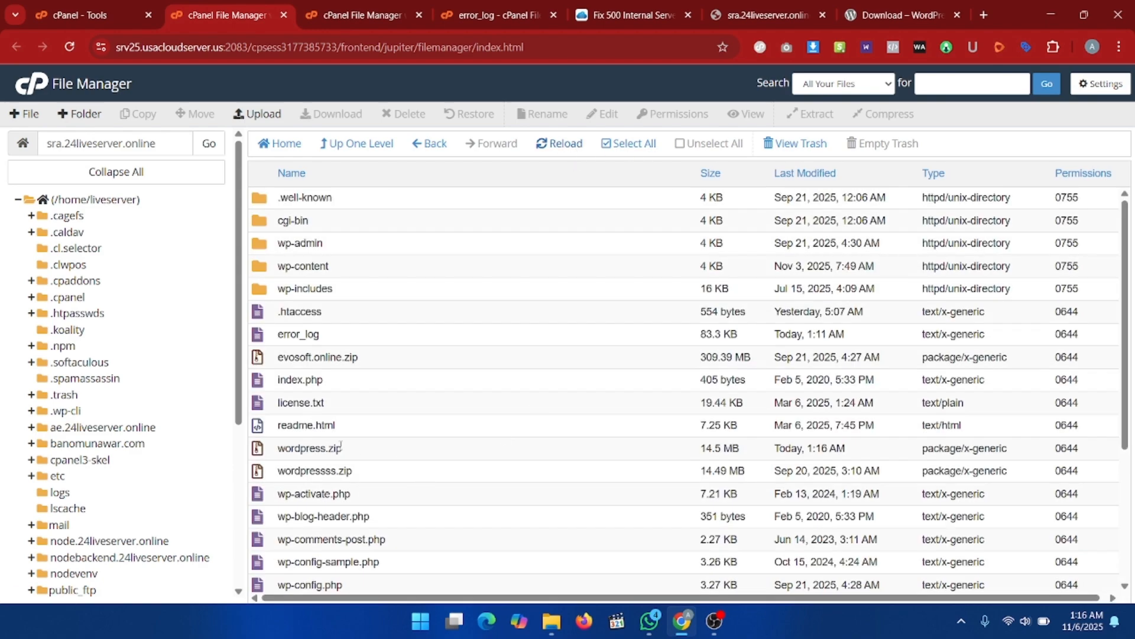
left_click(371, 453)
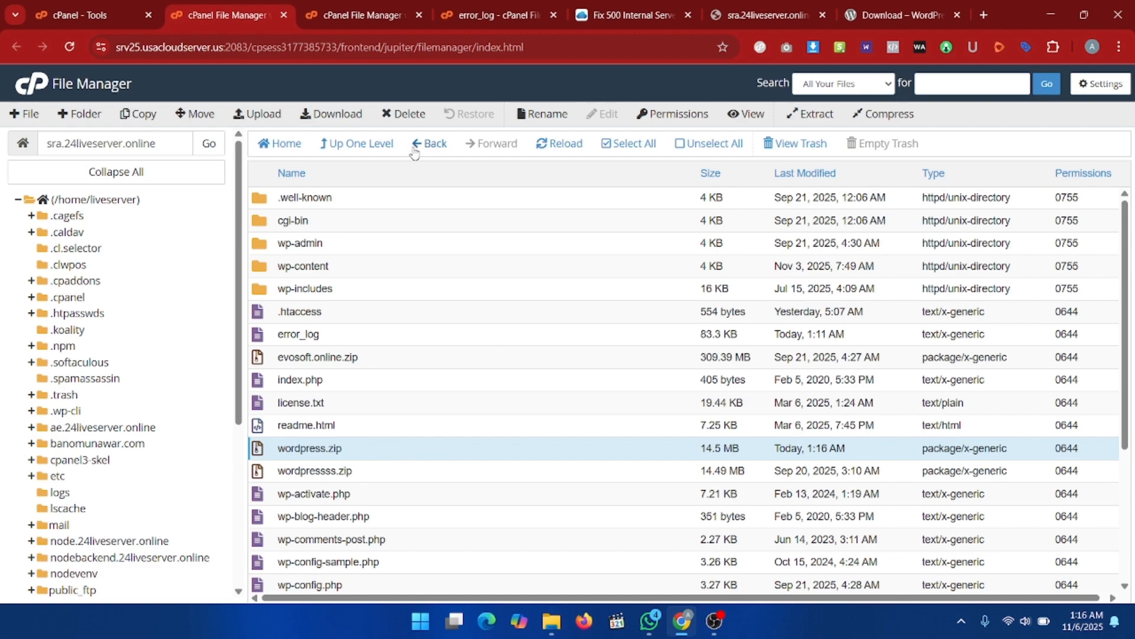
left_click(627, 143)
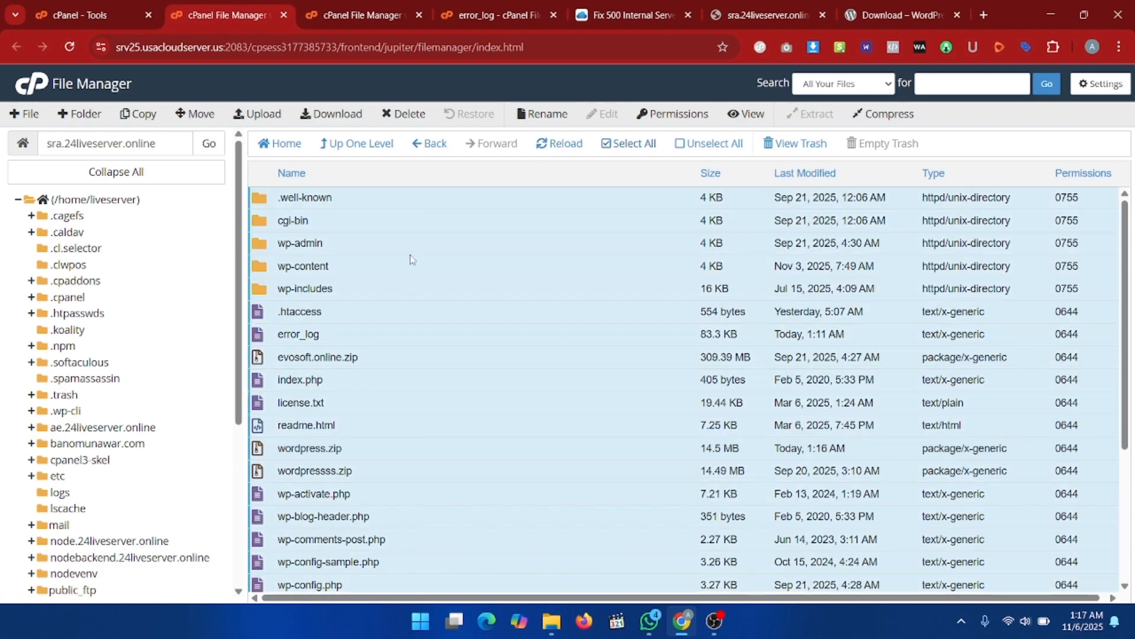
left_click(434, 201, "ctrl")
left_click(453, 229, "ctrl")
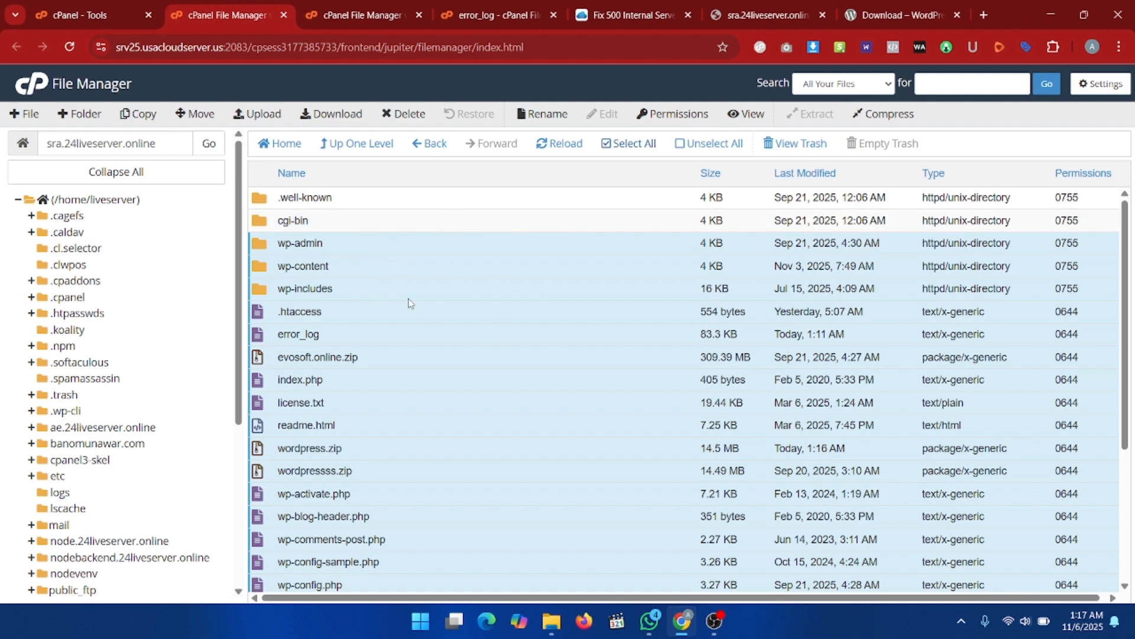
left_click(350, 272, "ctrl")
scroll(522, 302, "down", 3)
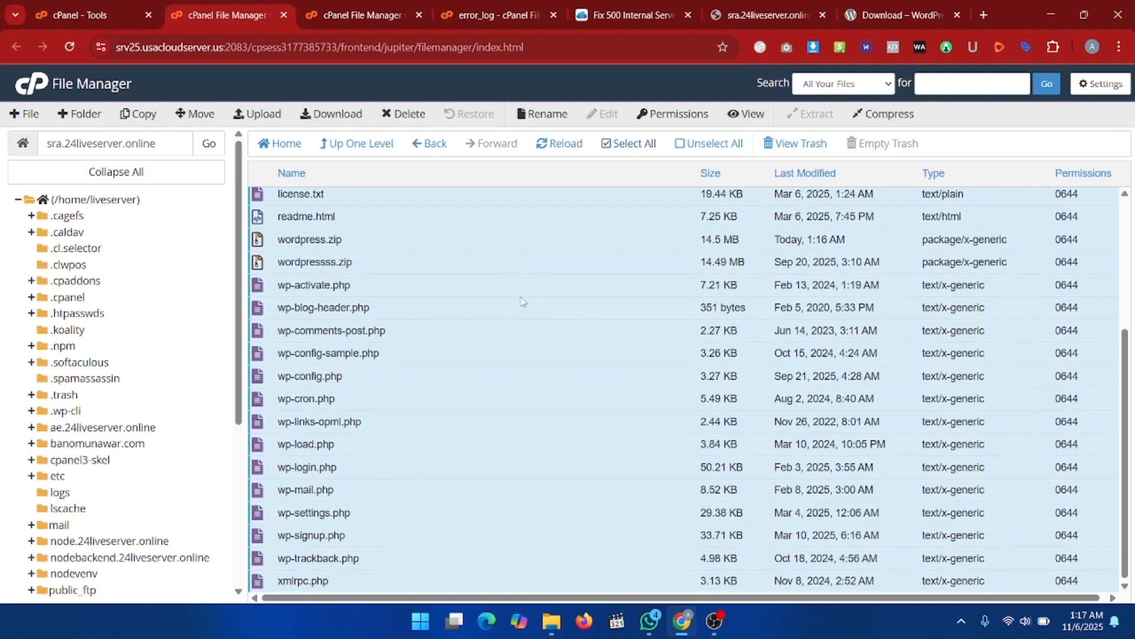
left_click(400, 382)
scroll(473, 358, "up", 3)
Move everything in the sra.24liveserver.online directory to the trash except .well-known, cgi-bin, wp-content, evosoft.online.zip, wordpress.zip and wp-config.php
left_click(640, 149)
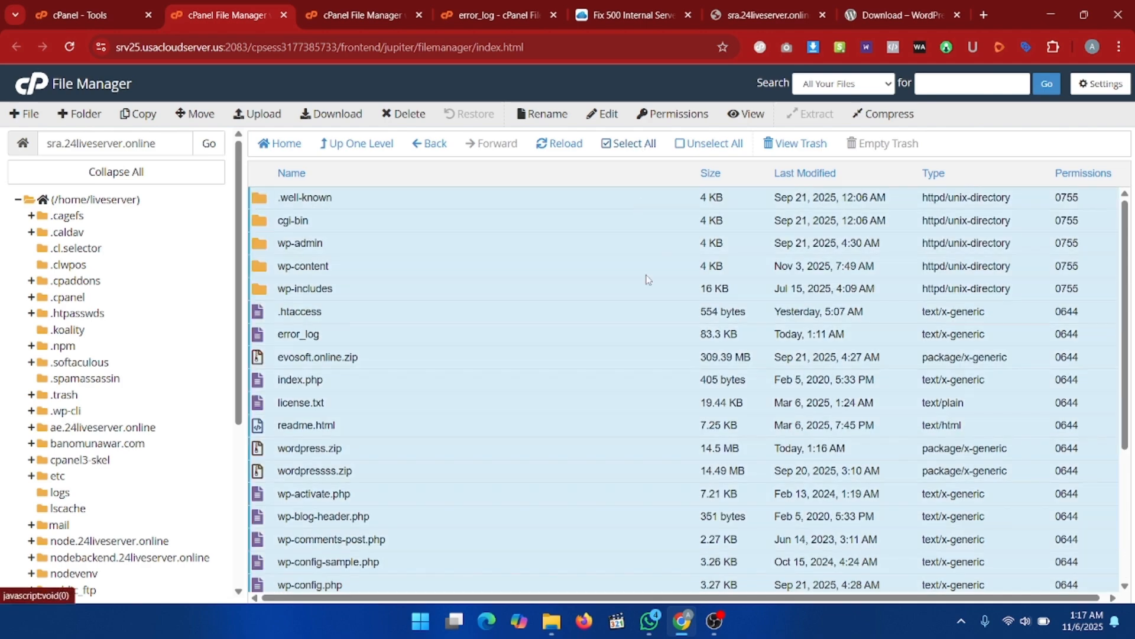
left_click(371, 197, "ctrl")
left_click(365, 242, "ctrl")
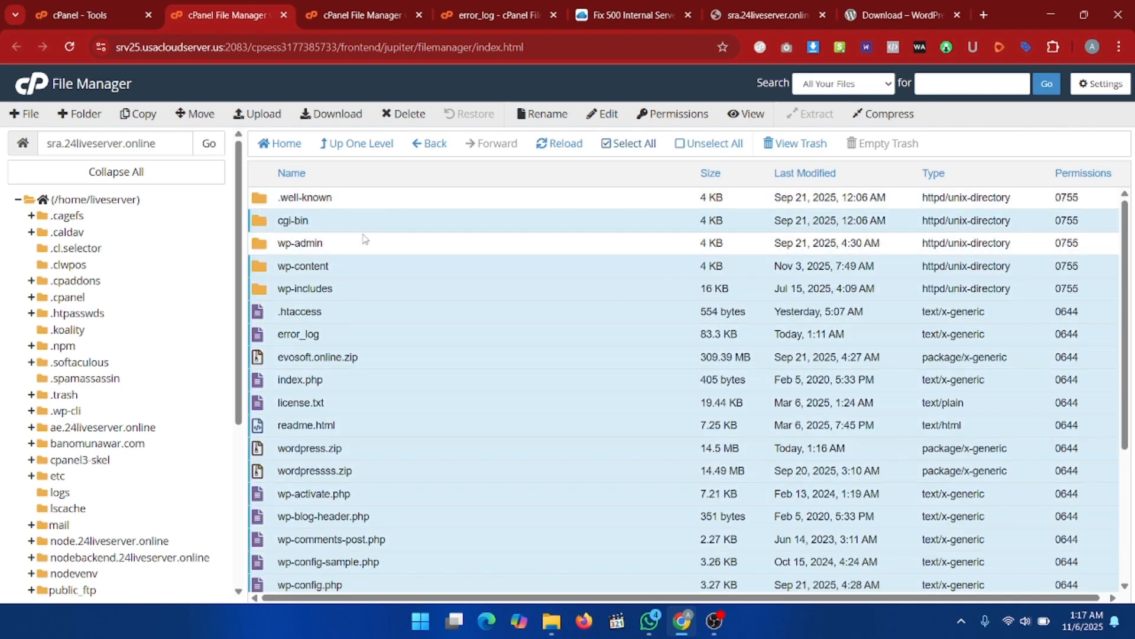
left_click(392, 229, "ctrl")
left_click(381, 248, "ctrl")
left_click(373, 274, "ctrl")
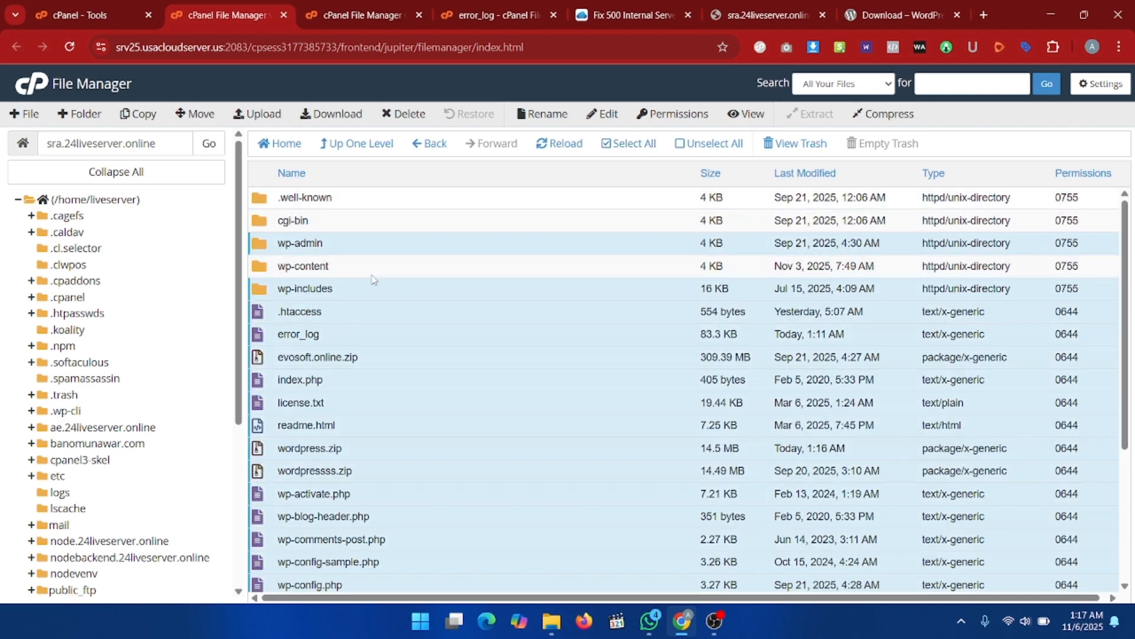
left_click(382, 453, "ctrl")
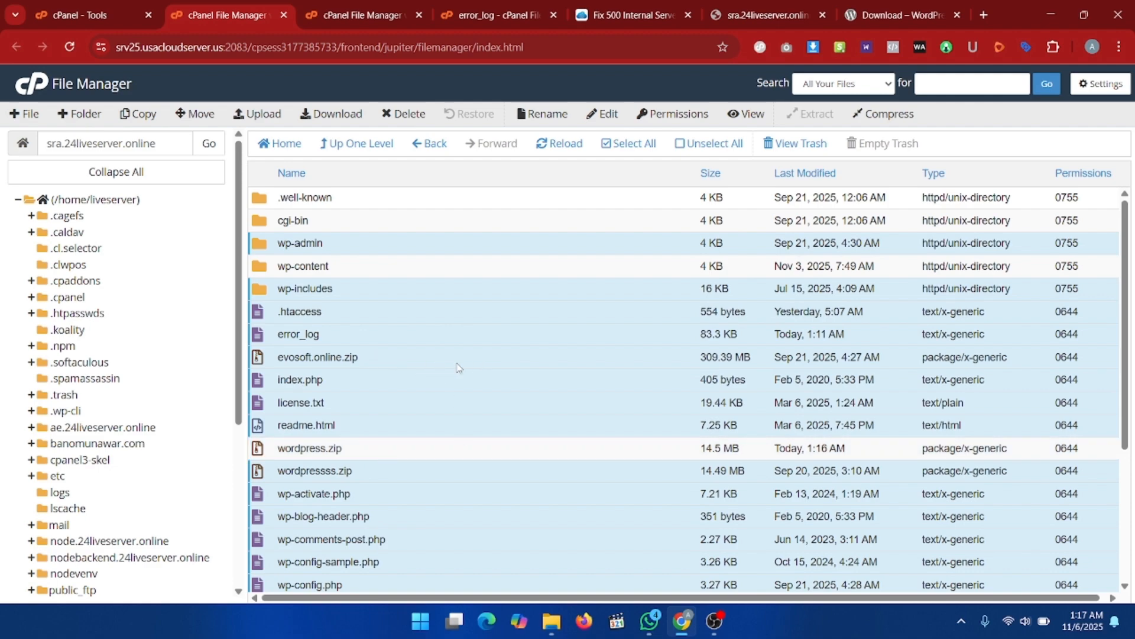
left_click(457, 364, "ctrl")
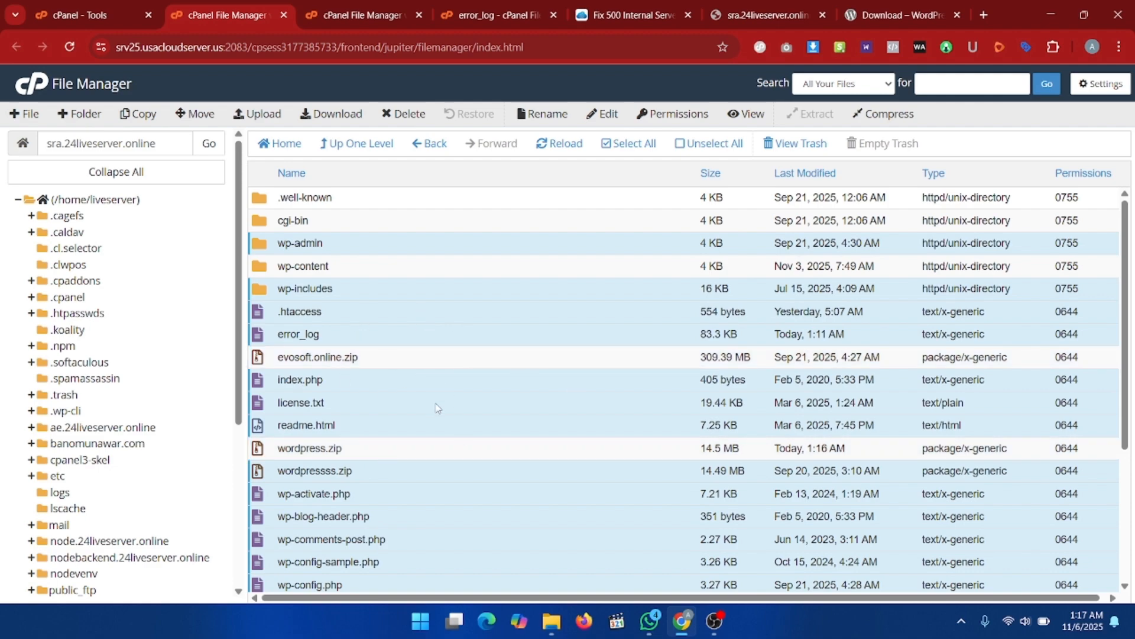
scroll(436, 414, "down", 2)
scroll(383, 482, "up", 3)
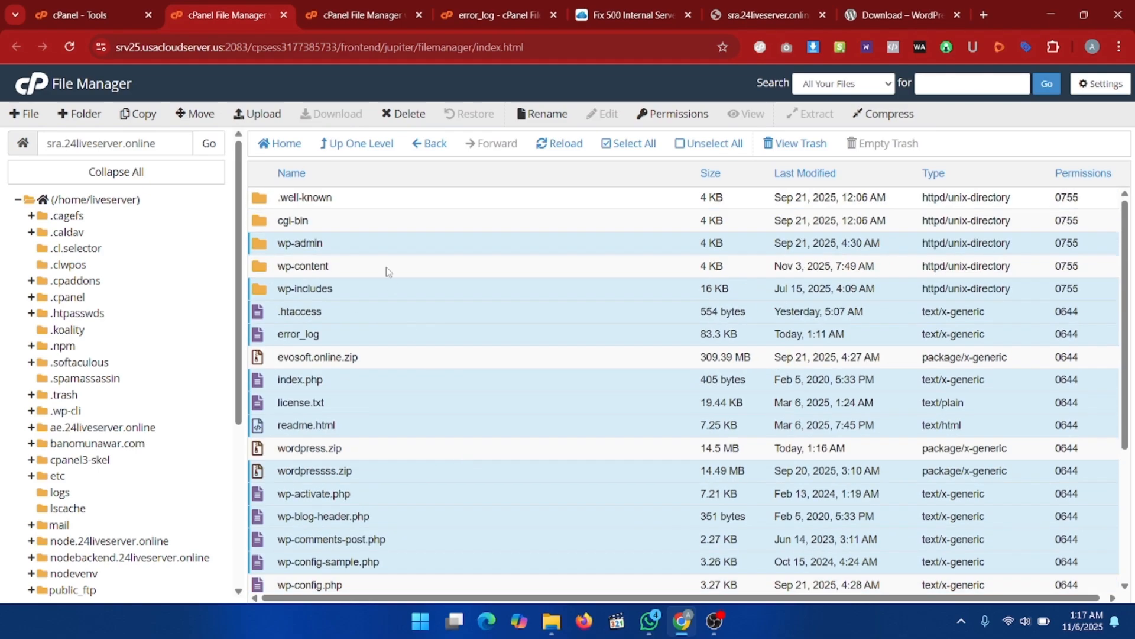
right_click(395, 244)
left_click(425, 337)
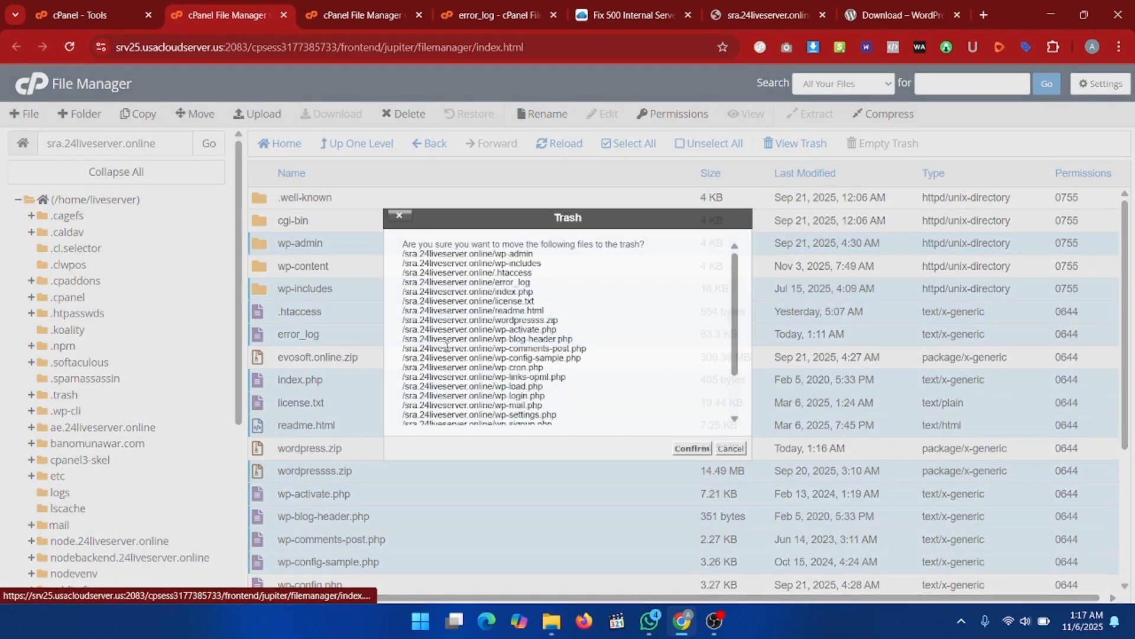
left_click(691, 448)
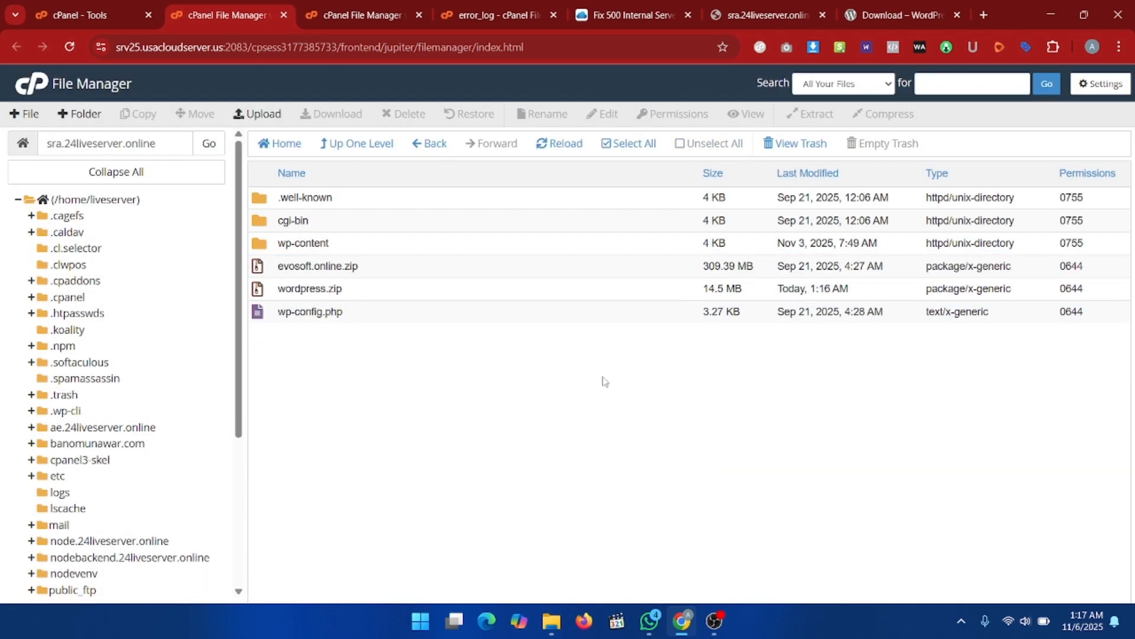
left_click(394, 295)
right_click(394, 291)
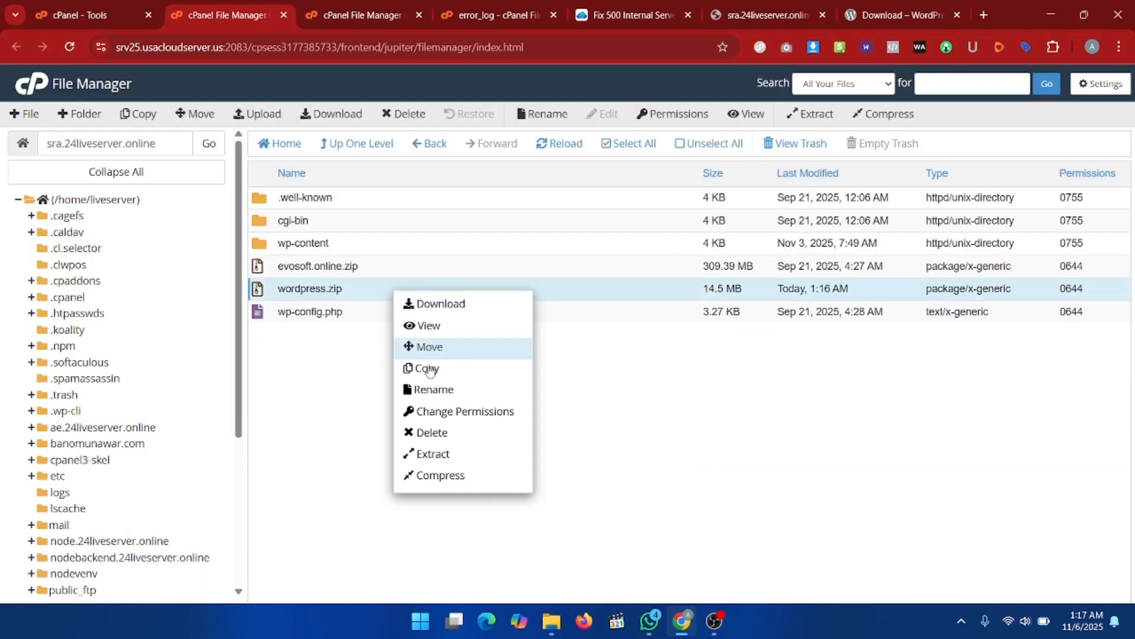
left_click(437, 455)
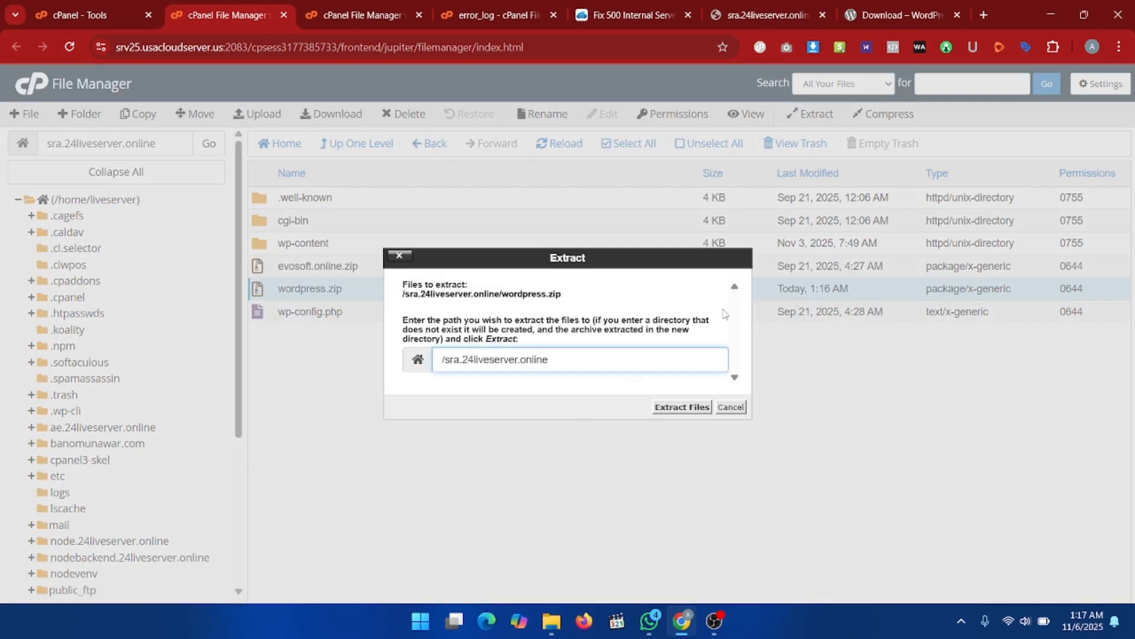
left_click(731, 407)
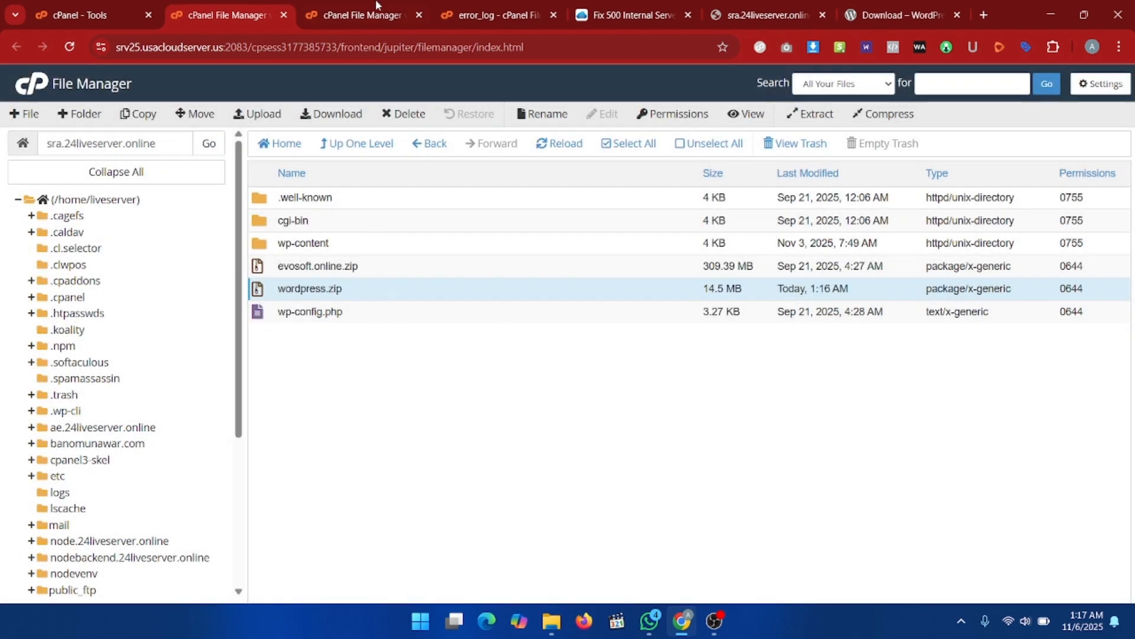
Check the wp-includes path in the error_log's PHP parse error entries and return to the site's file list
left_click(464, 6)
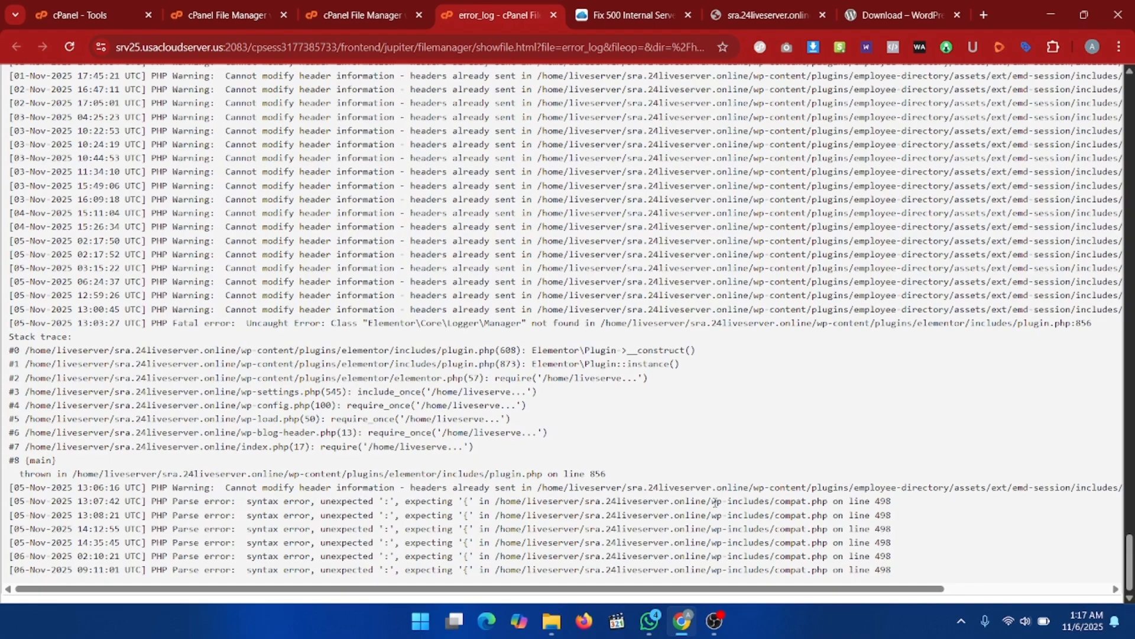
left_click_drag(710, 501, 756, 502)
left_click(359, 6)
left_click(234, 6)
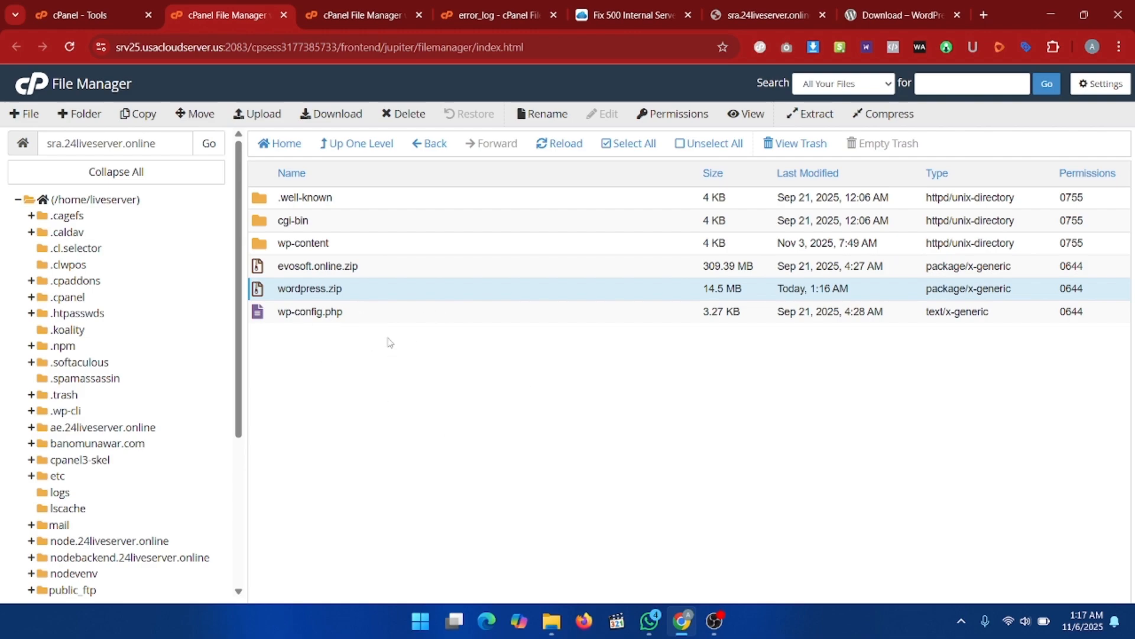
Extract wordpress.zip into /sra.24liveserver.online and look over the directory's file list
right_click(354, 293)
left_click(457, 453)
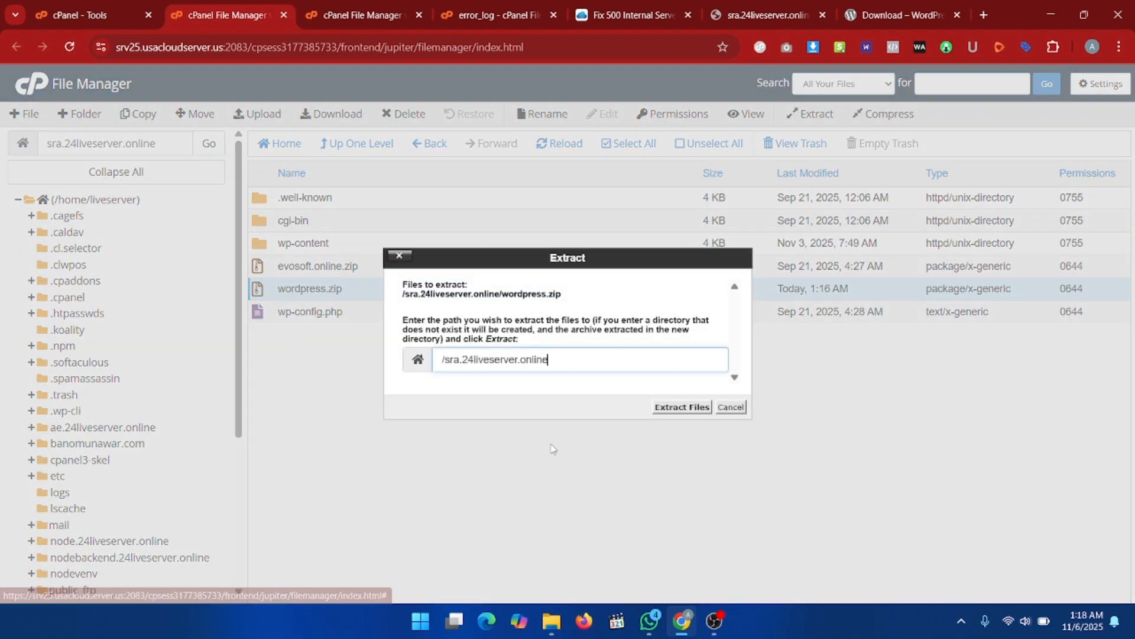
left_click(680, 408)
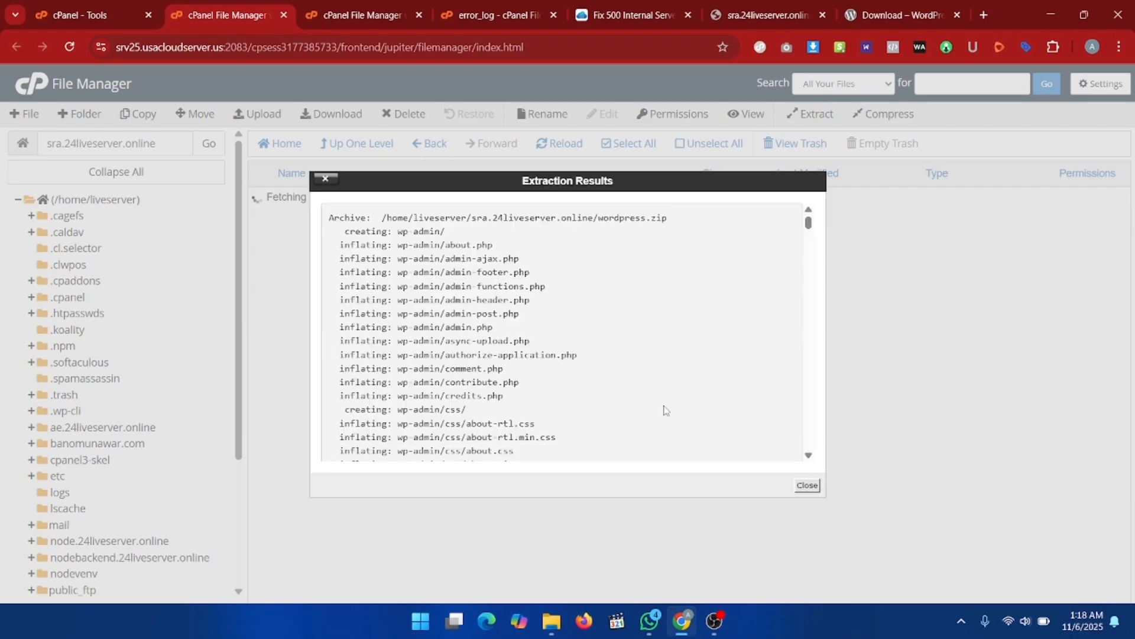
left_click(805, 485)
scroll(453, 346, "down", 3)
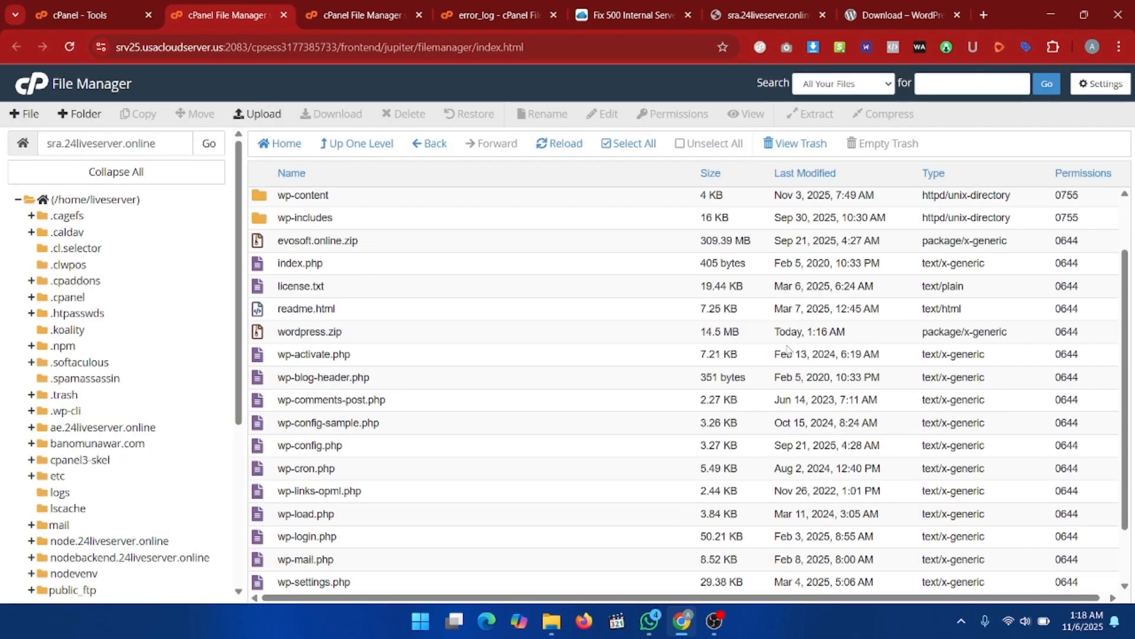
scroll(391, 447, "up", 3)
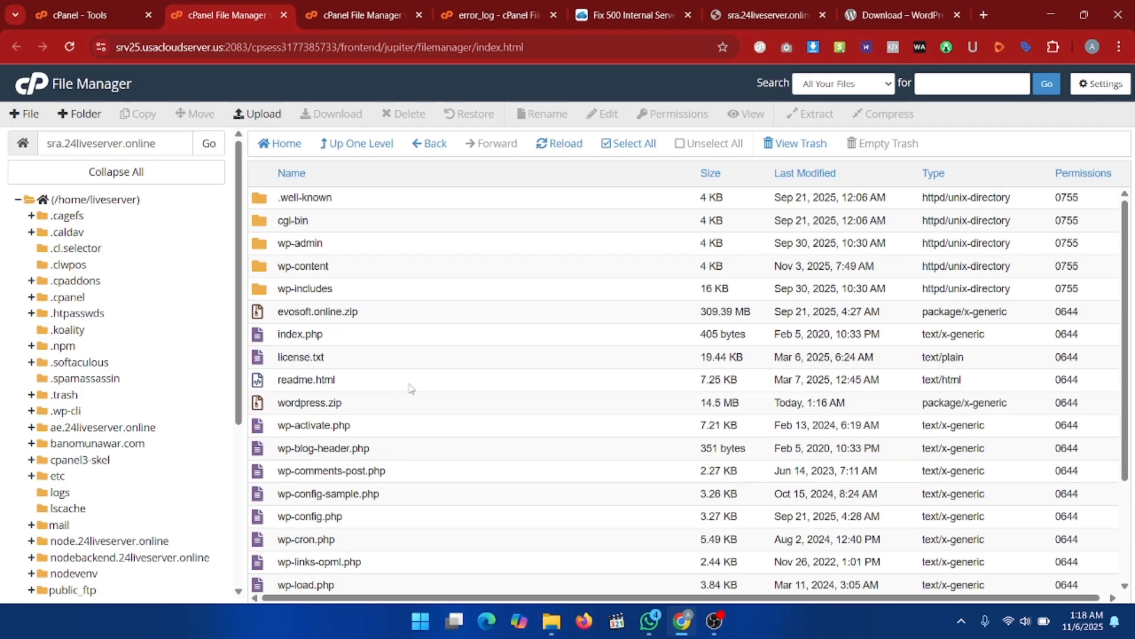
scroll(355, 343, "down", 1)
Open the 24hostio guide on the 500 error and review its sections on default themes and re-uploading core WordPress files
left_click(109, 4)
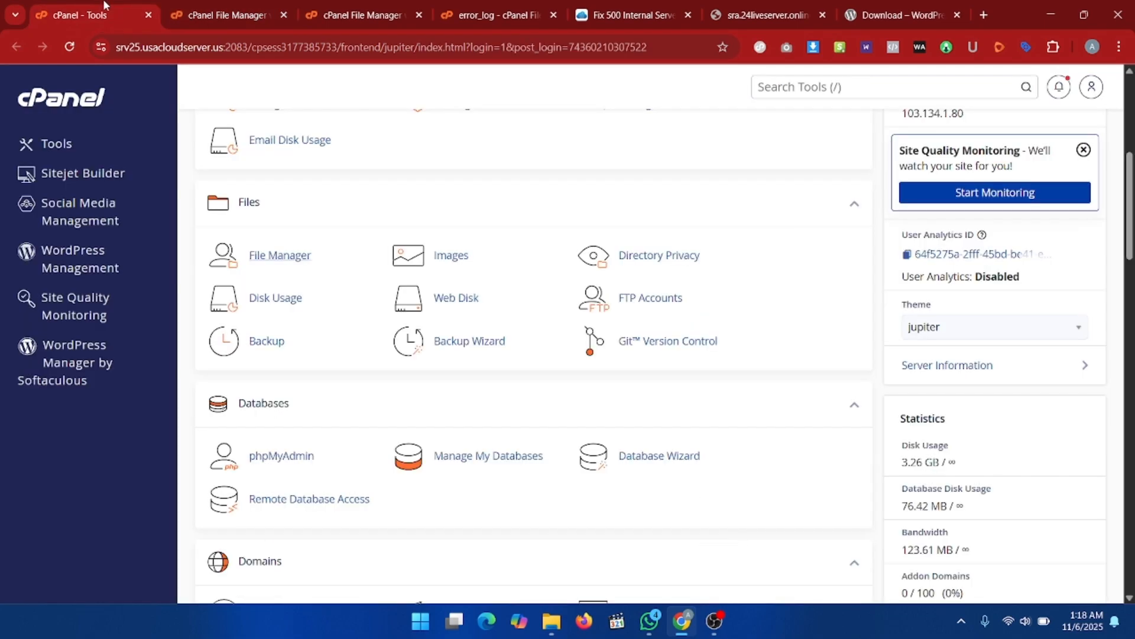
scroll(595, 231, "up", 6)
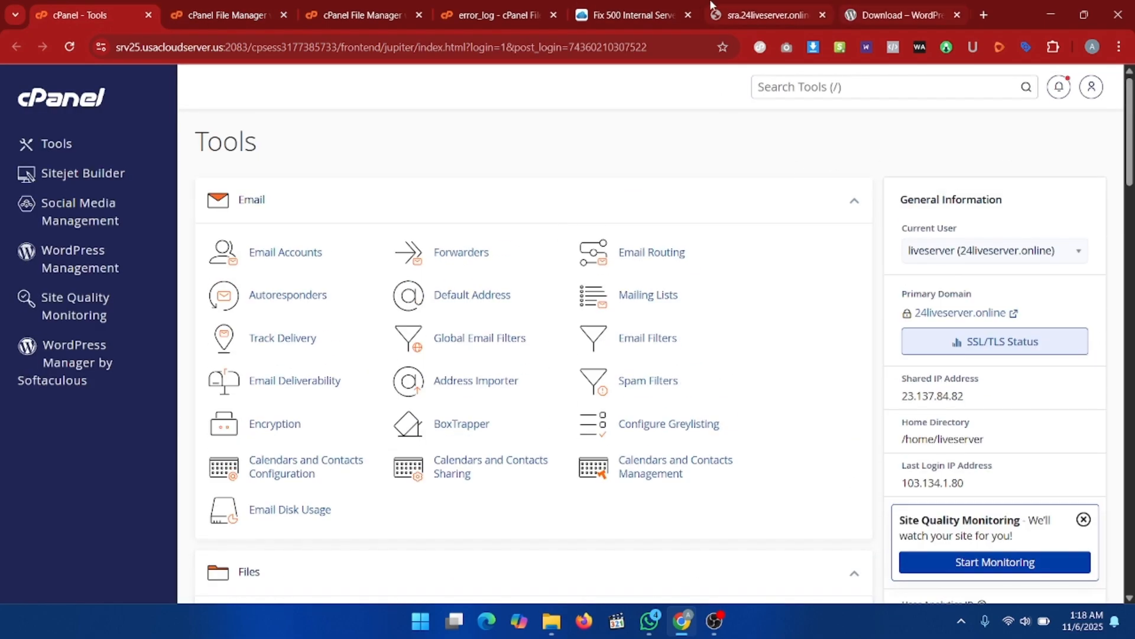
left_click(573, 7)
scroll(661, 261, "down", 2)
scroll(609, 278, "up", 3)
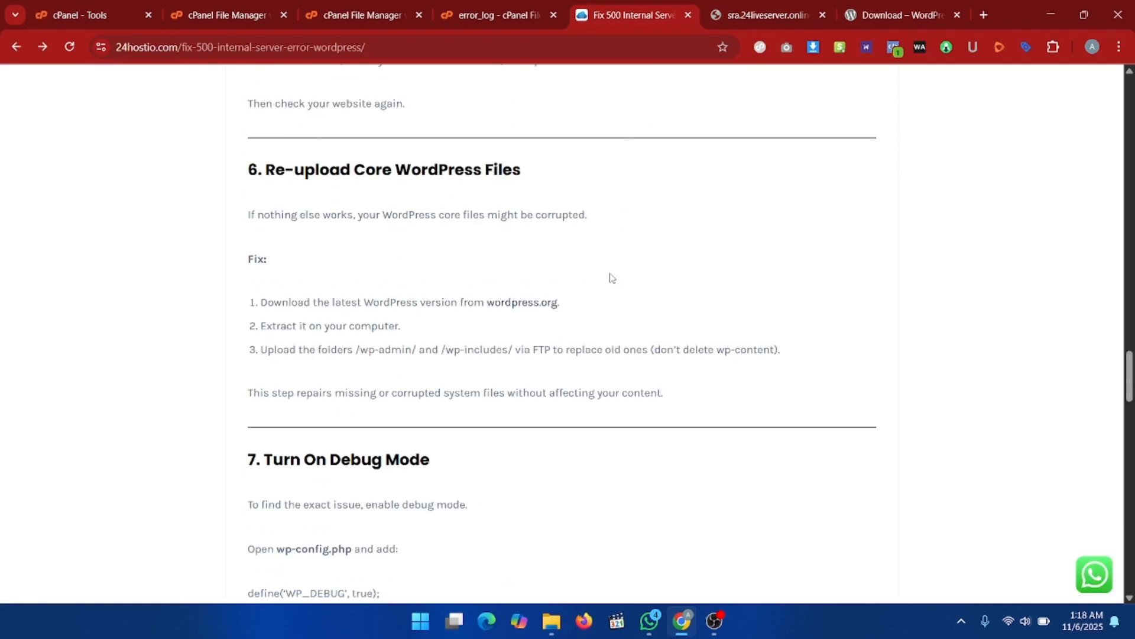
scroll(347, 304, "up", 4)
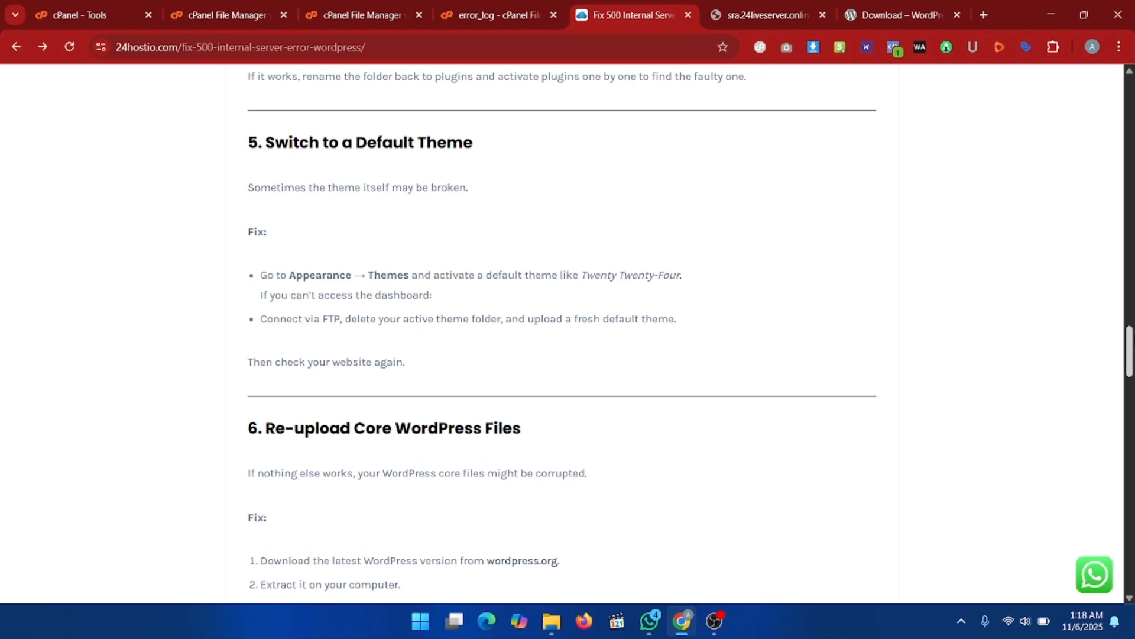
Read through the guide's Quick Summary table, from clearing the cache to contacting the hosting provider
left_click_drag(1130, 343, 1129, 443)
left_click_drag(464, 324, 524, 325)
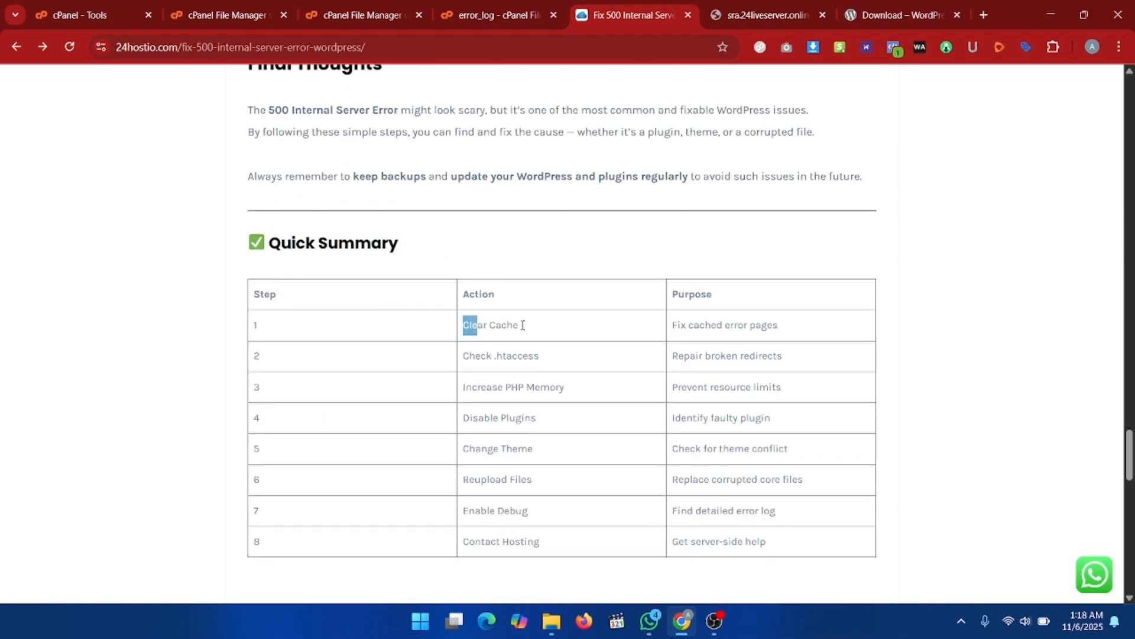
triple_click(464, 355)
triple_click(465, 386)
triple_click(464, 418)
triple_click(464, 448)
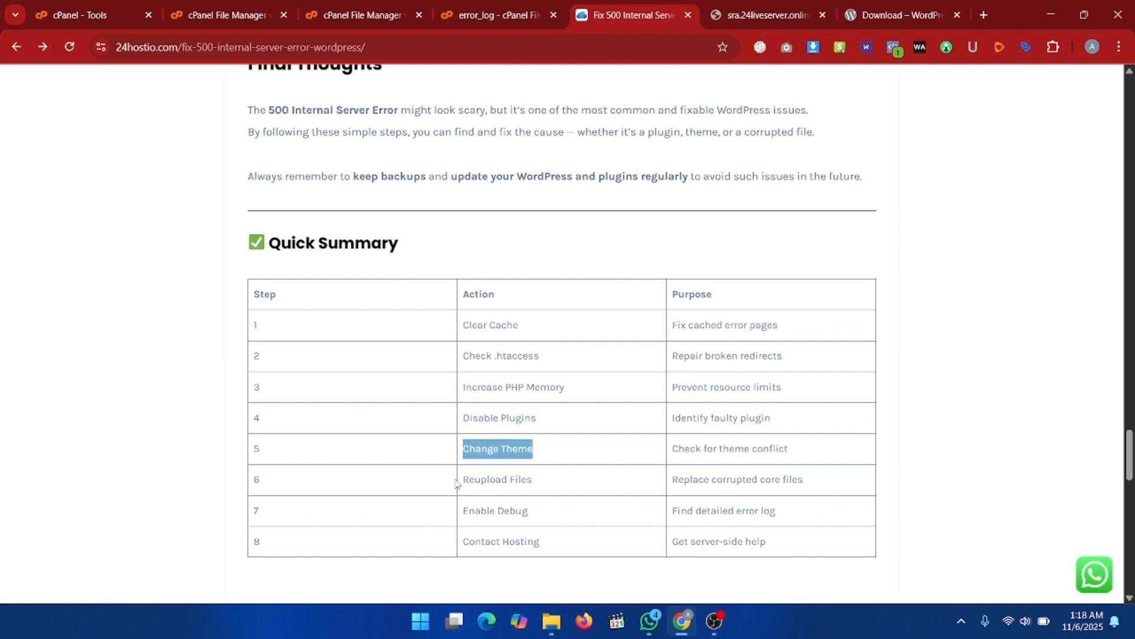
triple_click(464, 479)
triple_click(465, 510)
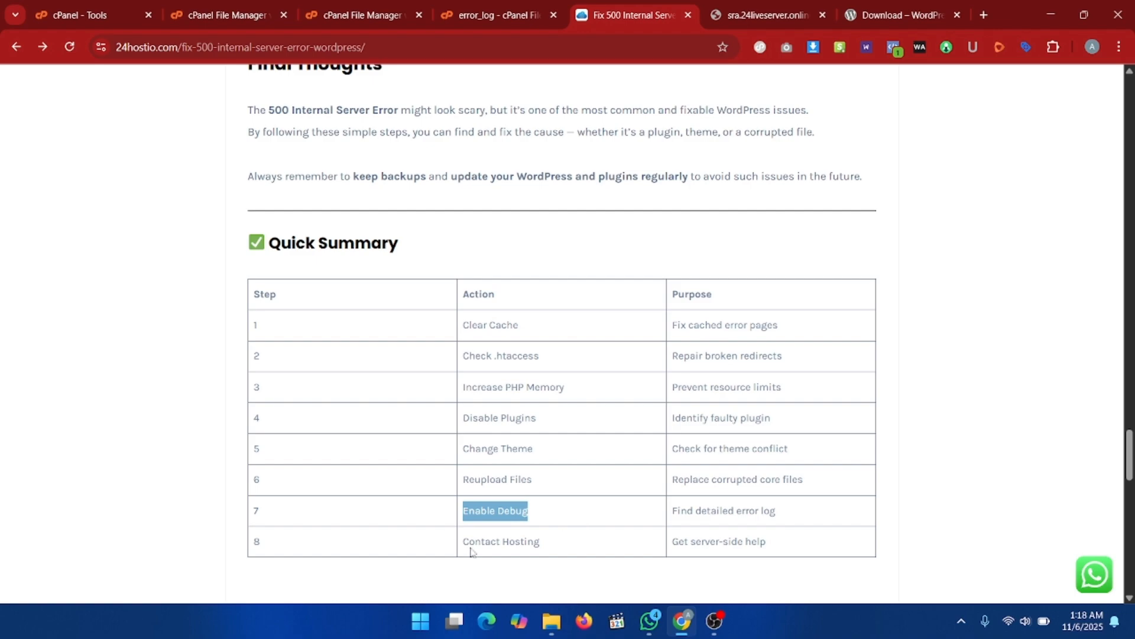
left_click_drag(463, 542, 552, 549)
left_click_drag(675, 541, 861, 552)
scroll(857, 473, "down", 2)
left_click(771, 398)
left_click_drag(771, 398, 831, 402)
left_click(665, 399)
left_click(856, 451)
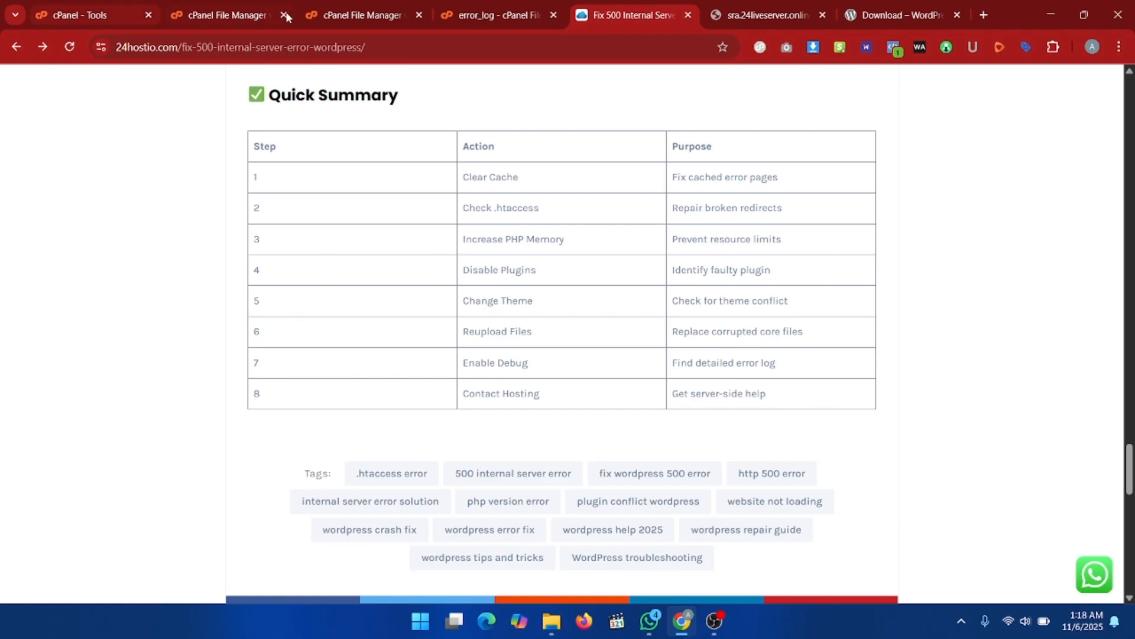
scroll(734, 359, "up", 3)
scroll(757, 426, "down", 2)
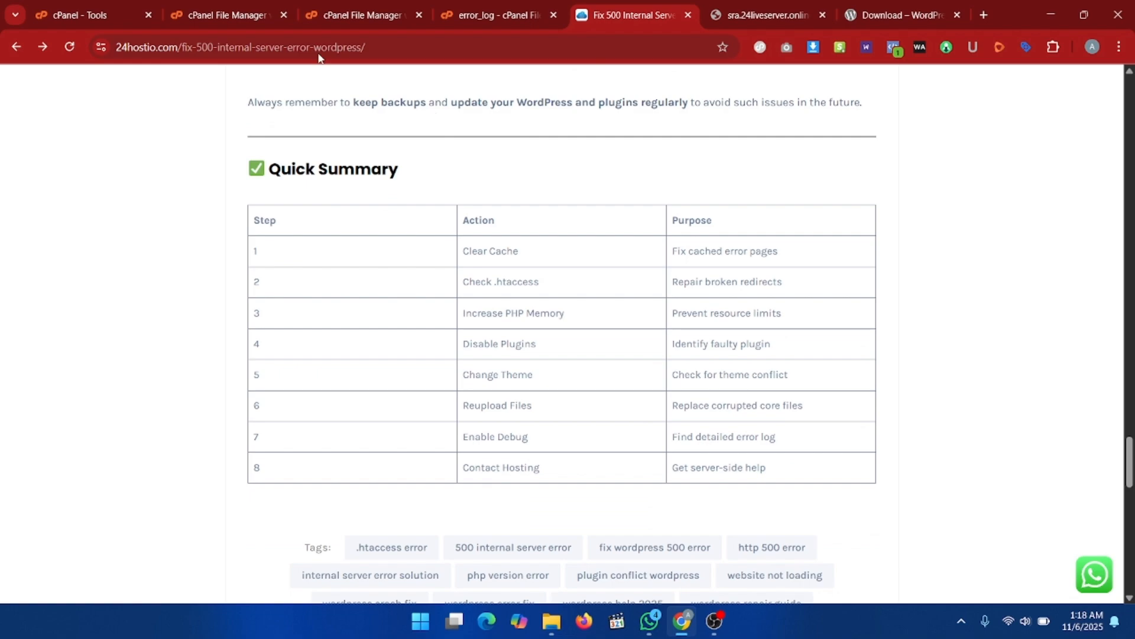
Search the cPanel tools for "multi" and open MultiPHP Manager
left_click(98, 7)
scroll(653, 192, "down", 9)
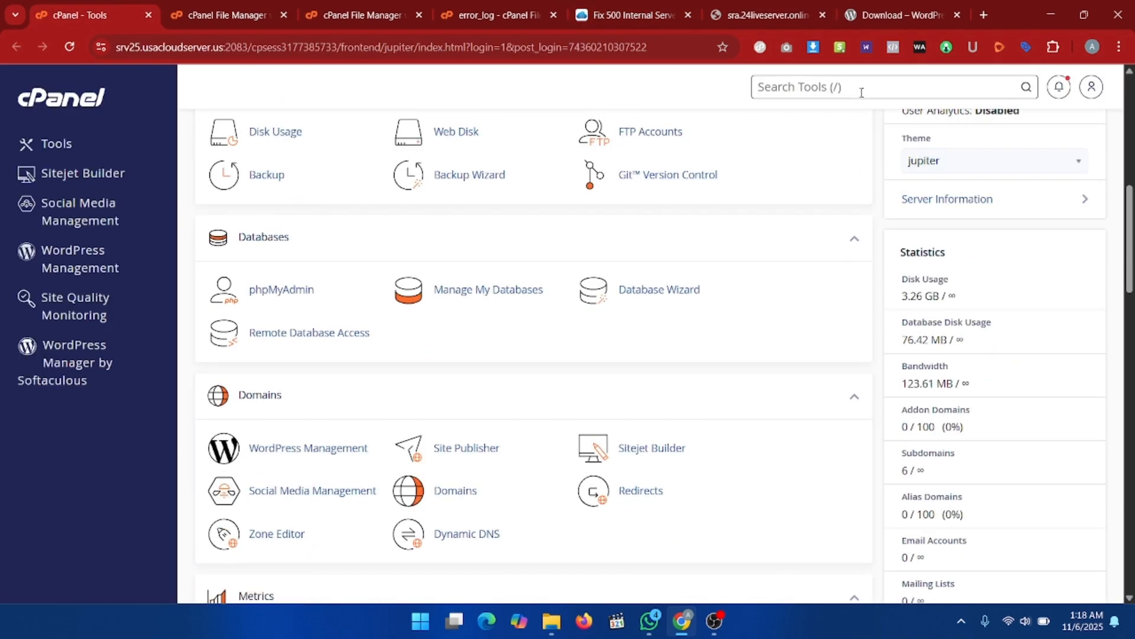
type("multi")
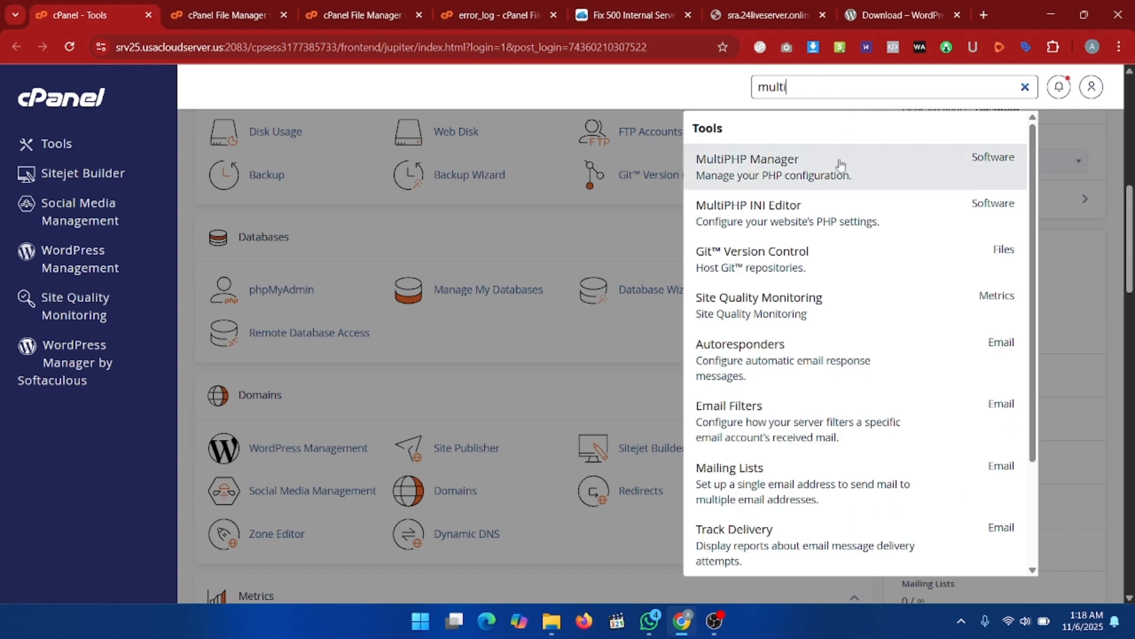
left_click(837, 172)
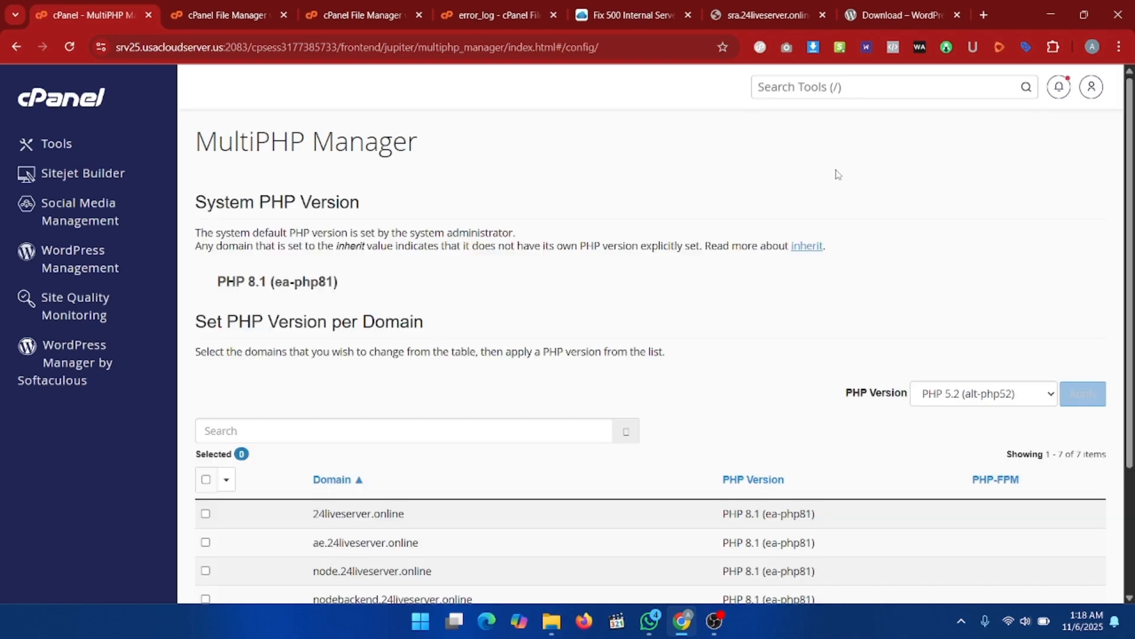
Set the PHP version of sra.24liveserver.online to PHP 8.1 (alt-php81) and check its entry in the domain list
scroll(366, 287, "down", 3)
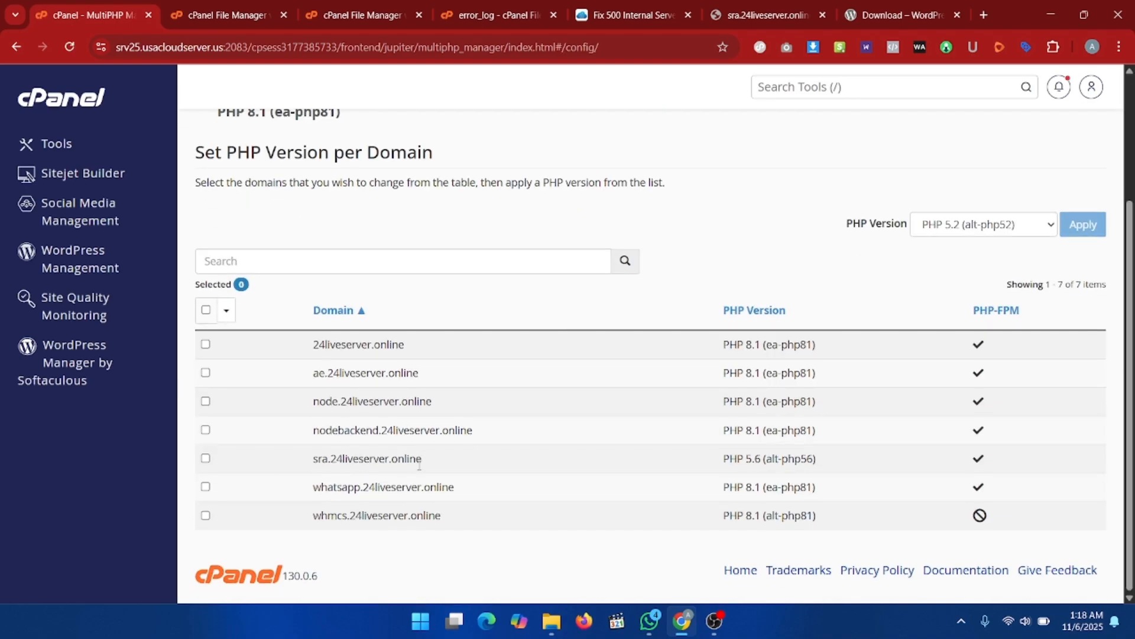
left_click(205, 458)
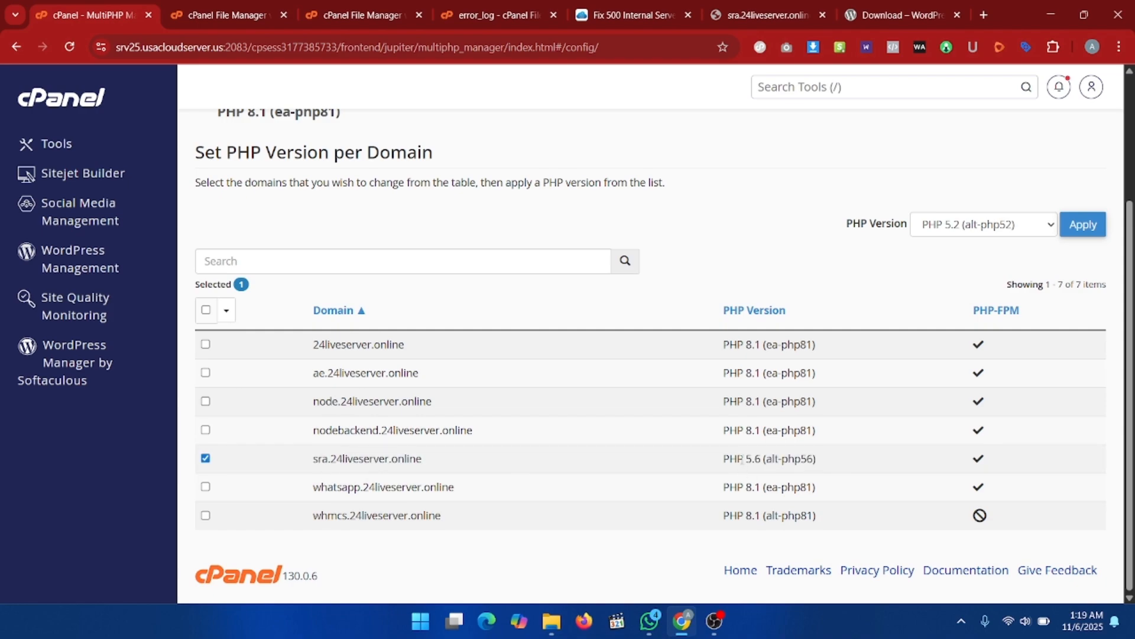
left_click_drag(728, 463, 842, 459)
left_click(770, 464)
left_click(763, 459)
left_click_drag(766, 460, 809, 459)
left_click_drag(769, 459, 819, 461)
left_click(852, 492)
left_click(1018, 224)
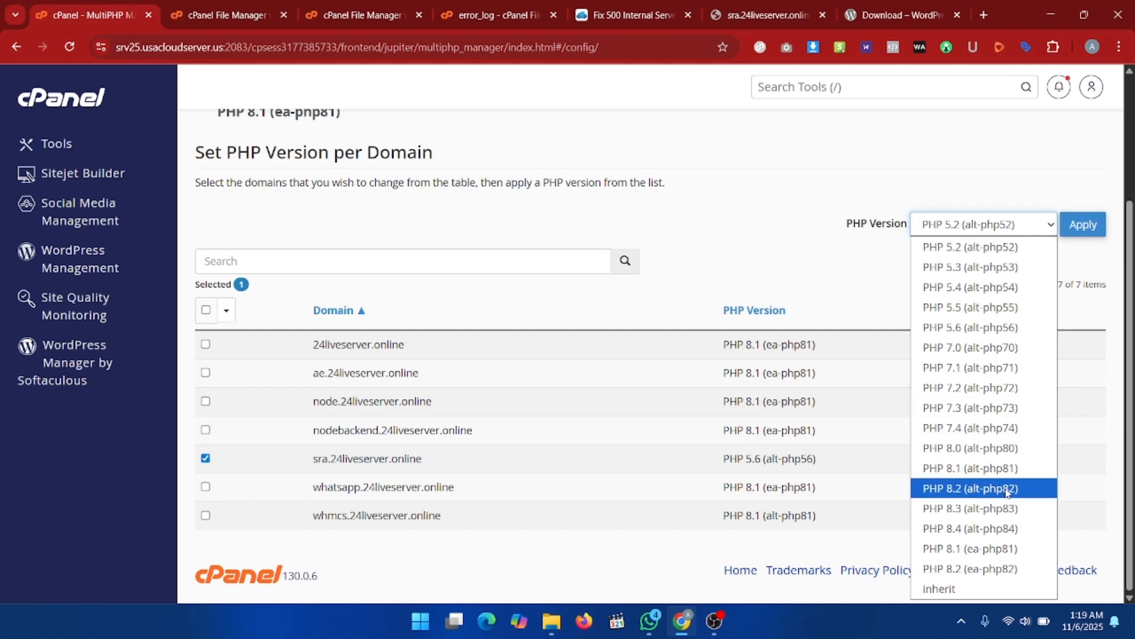
left_click(985, 468)
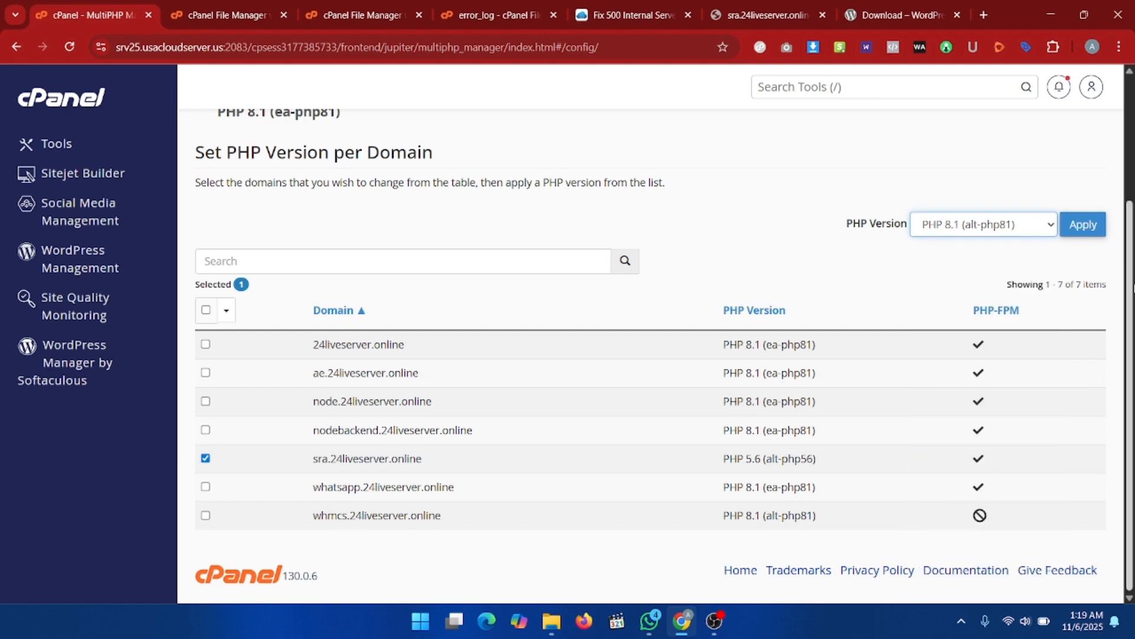
left_click(1083, 225)
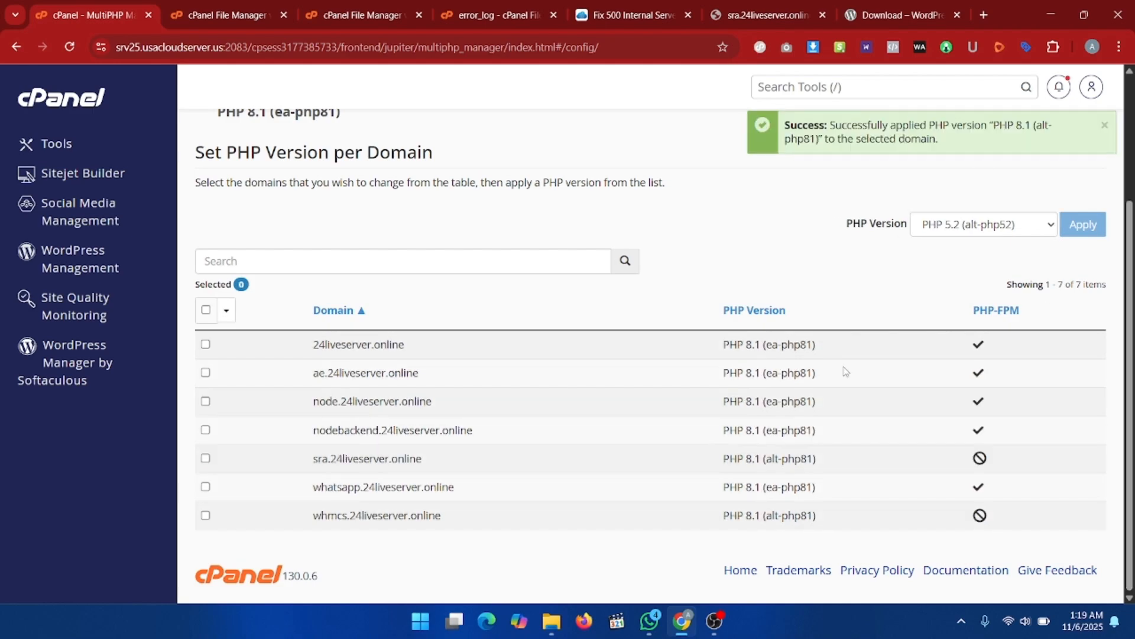
left_click_drag(725, 461, 826, 465)
left_click(680, 401)
Look into the wp-content folder of sra.24liveserver.online in File Manager and return to the site's root folder
left_click(227, 15)
scroll(325, 340, "up", 1)
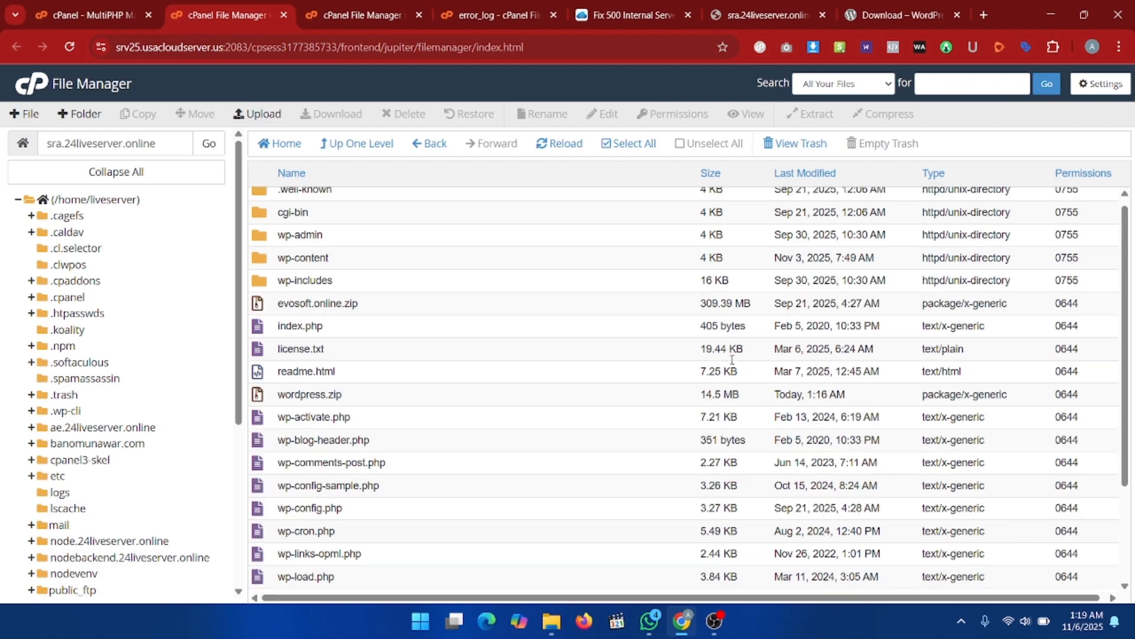
double_click(400, 268)
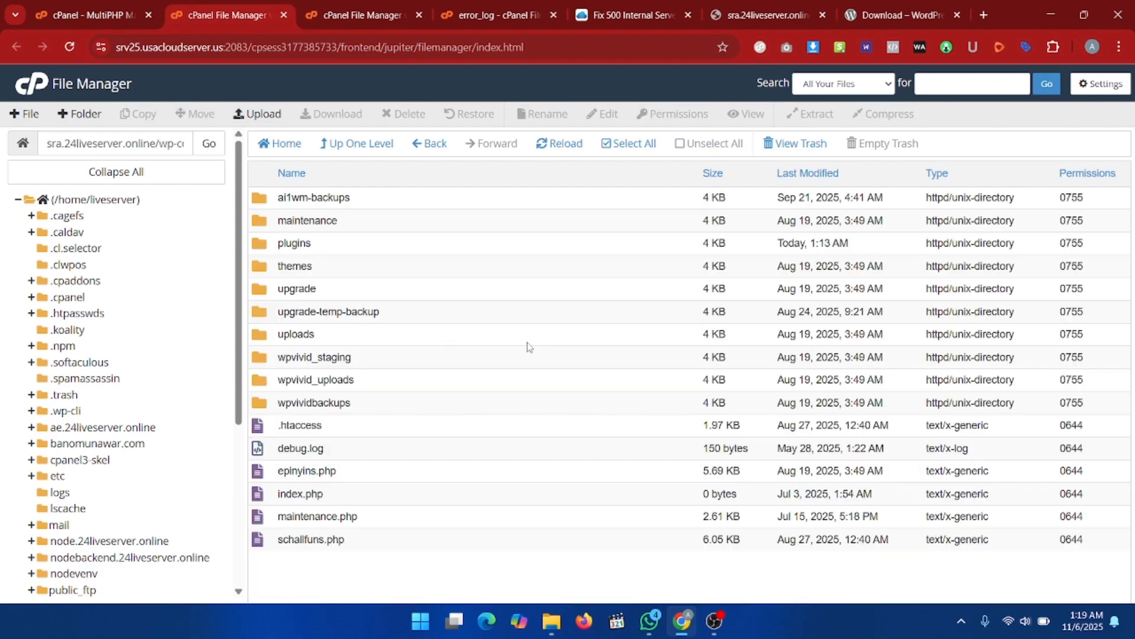
left_click(357, 143)
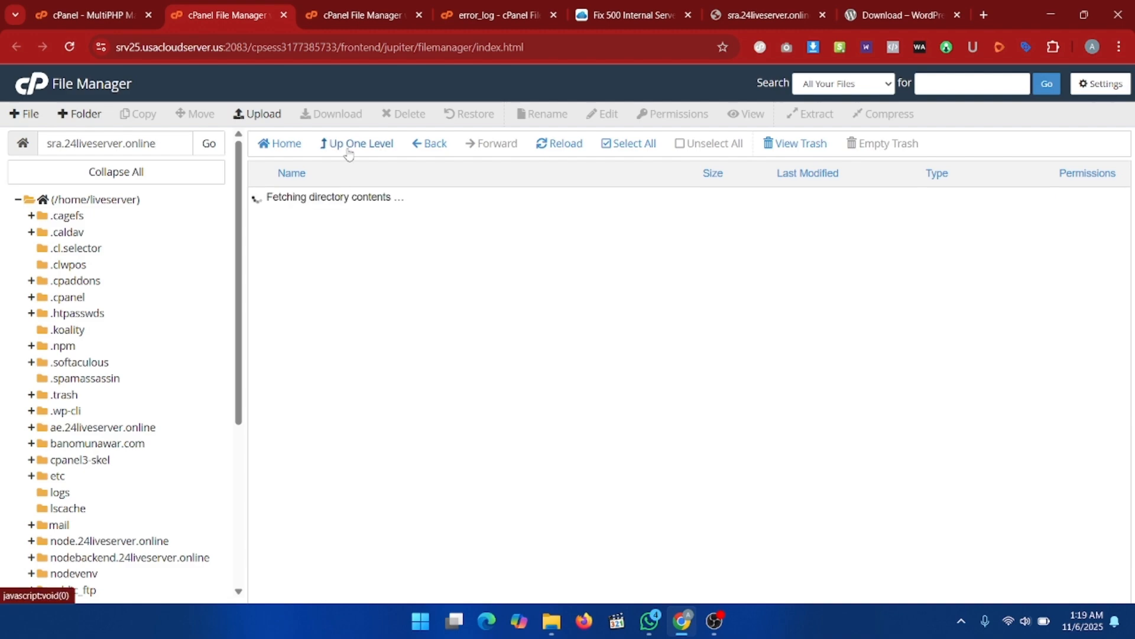
Reload the sra.24liveserver.online site and examine how its home page renders after the PHP version change
left_click(768, 14)
left_click(219, 220)
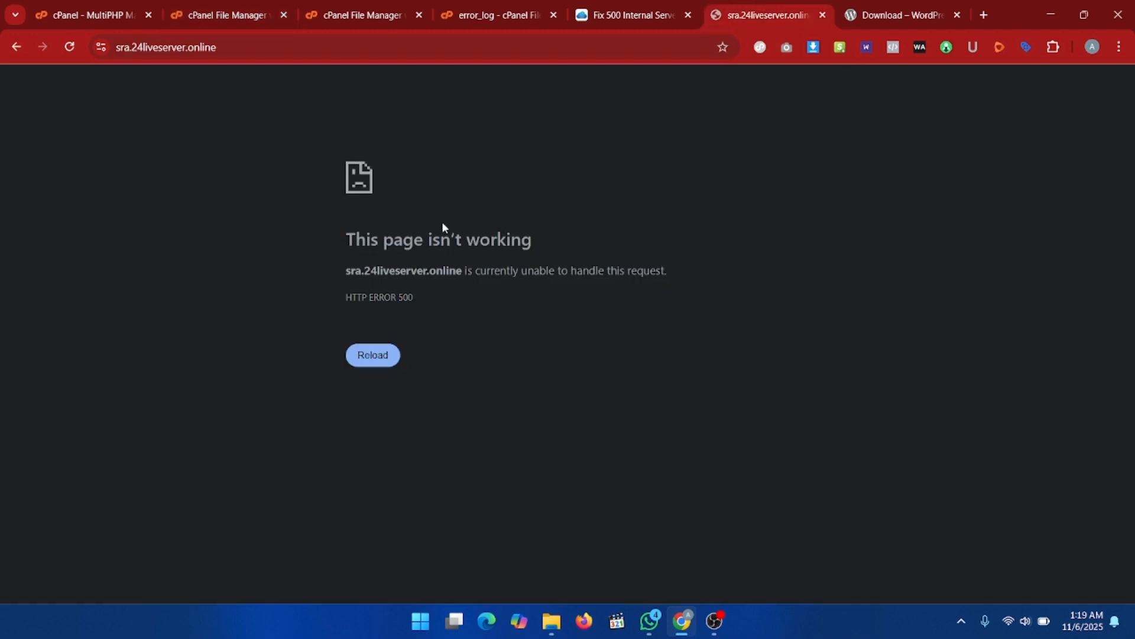
left_click_drag(335, 227, 465, 330)
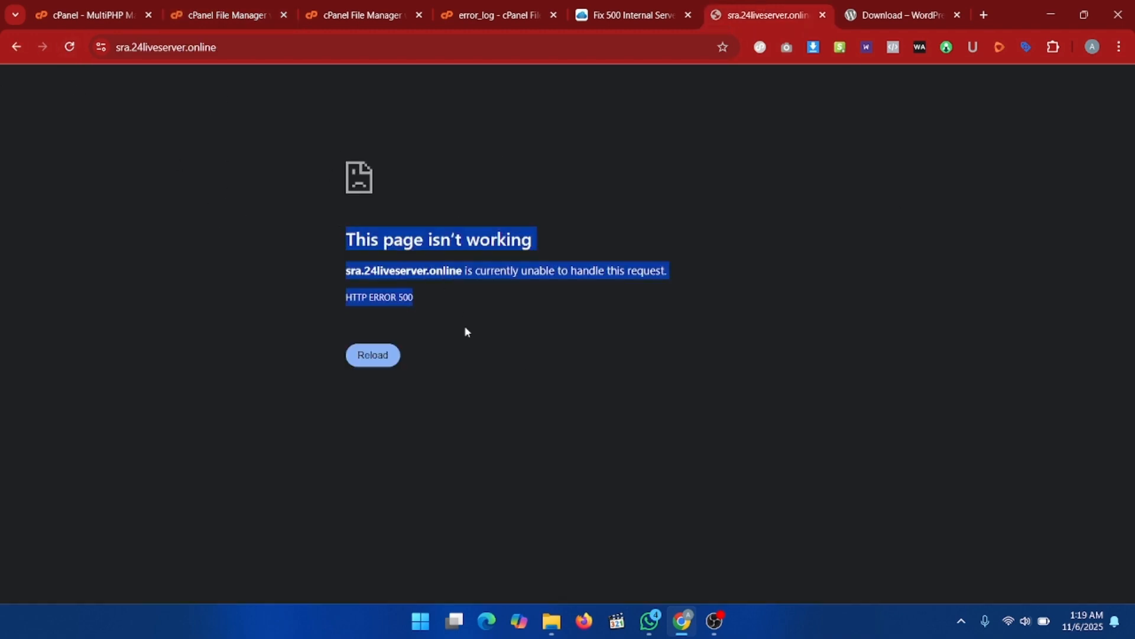
left_click(461, 328)
left_click(71, 50)
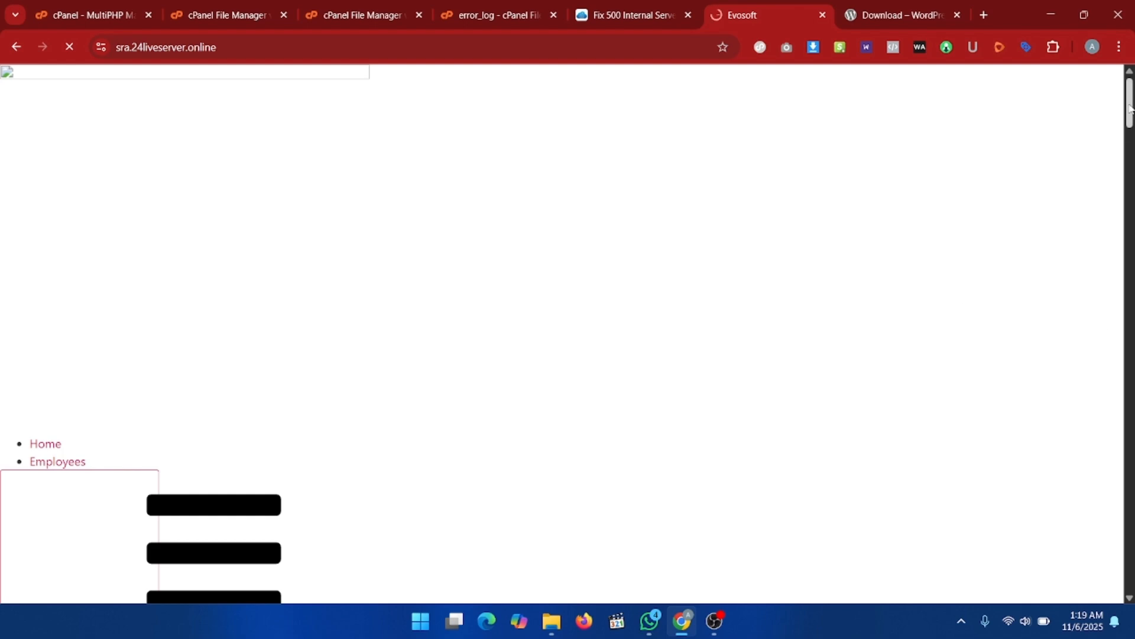
mouse_move(1131, 105)
left_mouse_down()
mouse_move(1130, 578)
mouse_move(1131, 100)
left_mouse_up()
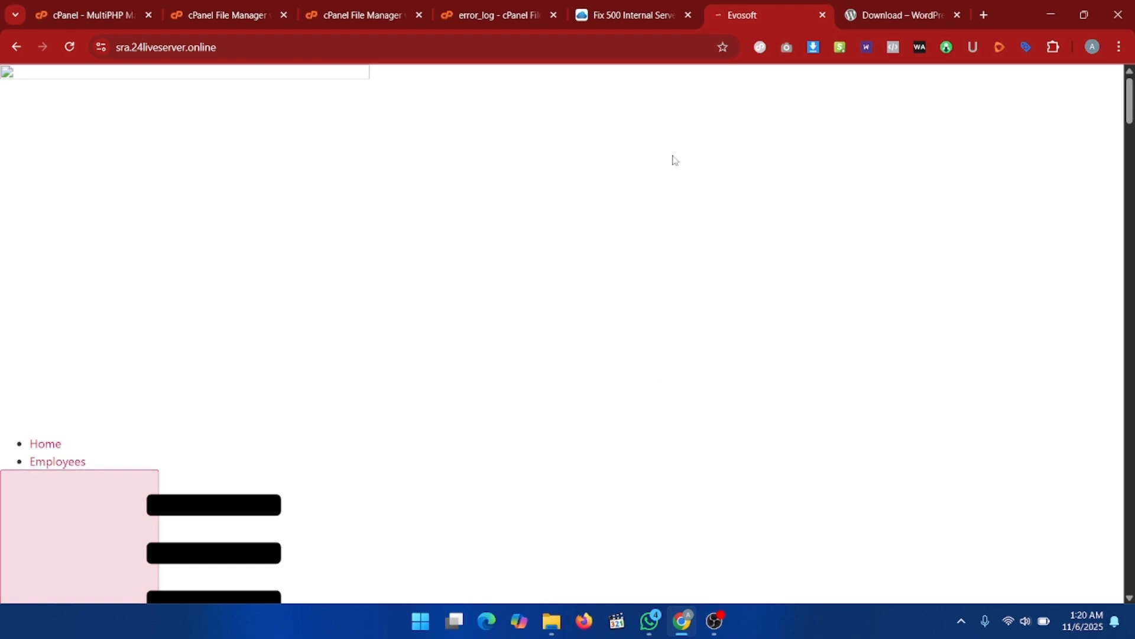
scroll(349, 332, "down", 5)
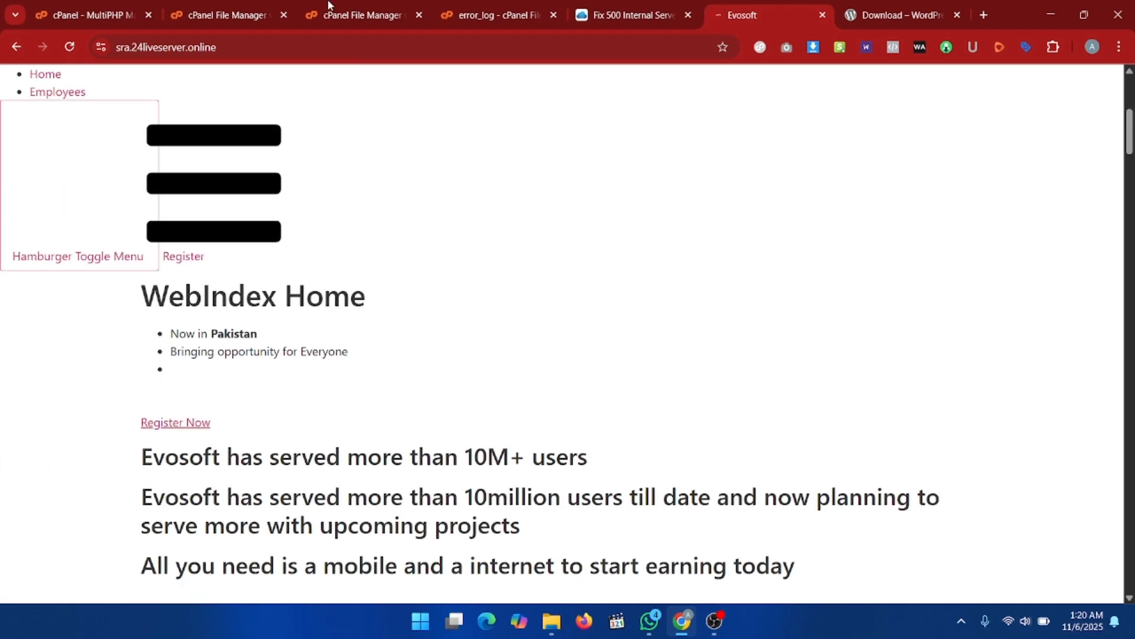
left_click(237, 7)
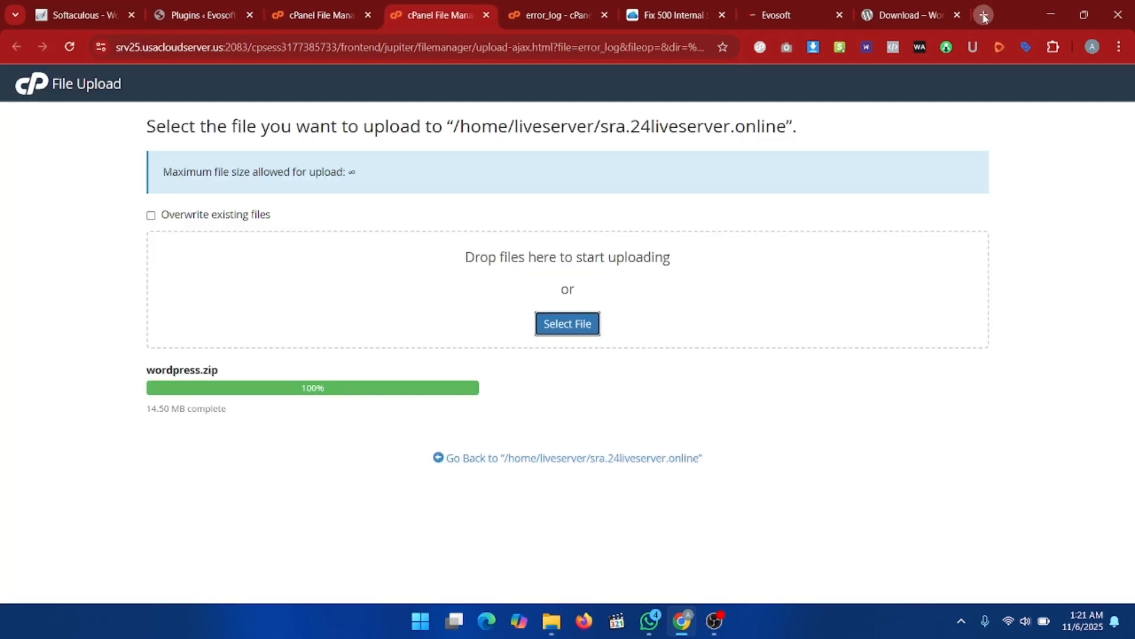
Go to Google and search for "elementor plugin download"
left_click(984, 14)
left_click(810, 15)
left_click(314, 47)
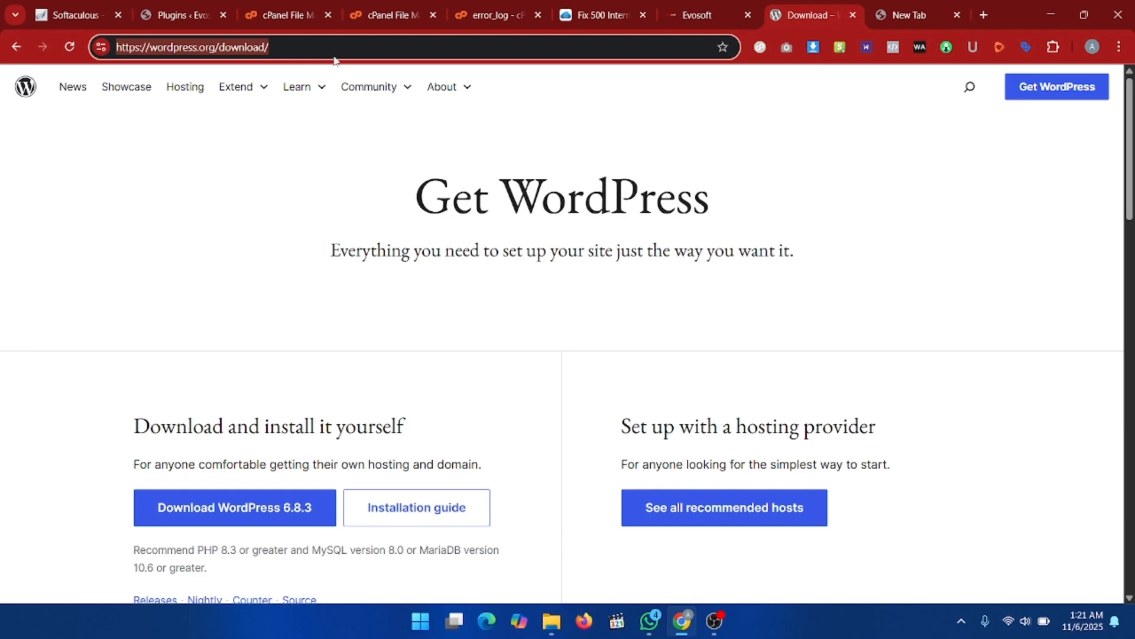
type("goo")
key("Return")
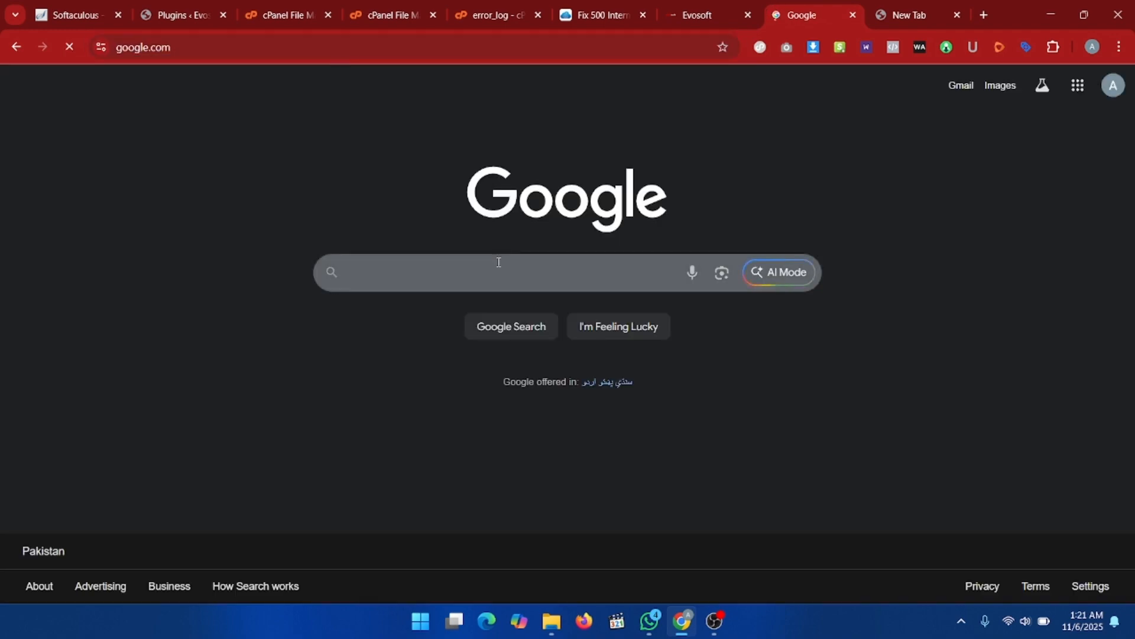
left_click(498, 262)
type("elementor")
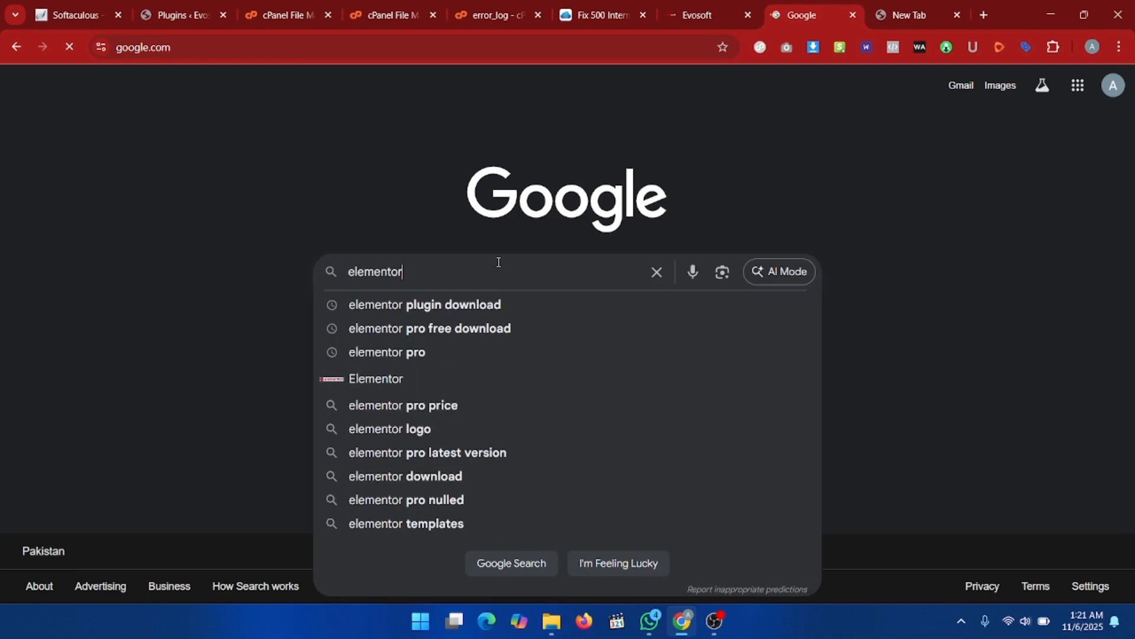
left_click(516, 304)
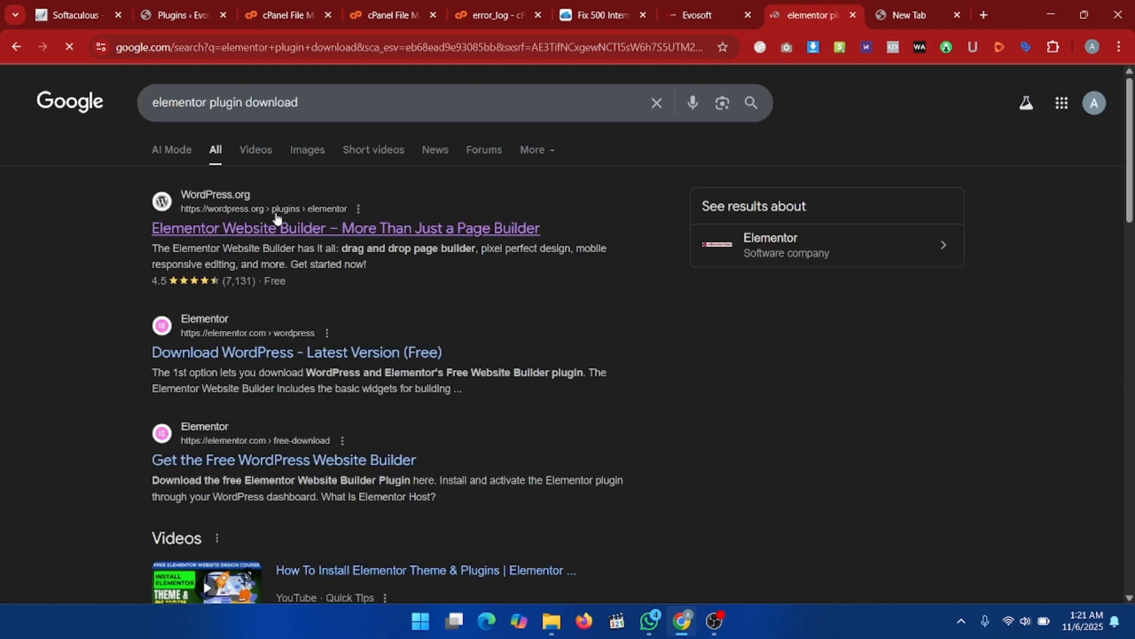
Open the WordPress.org page of Elementor Website Builder, download the plugin zip and check the download's progress
left_click(355, 251)
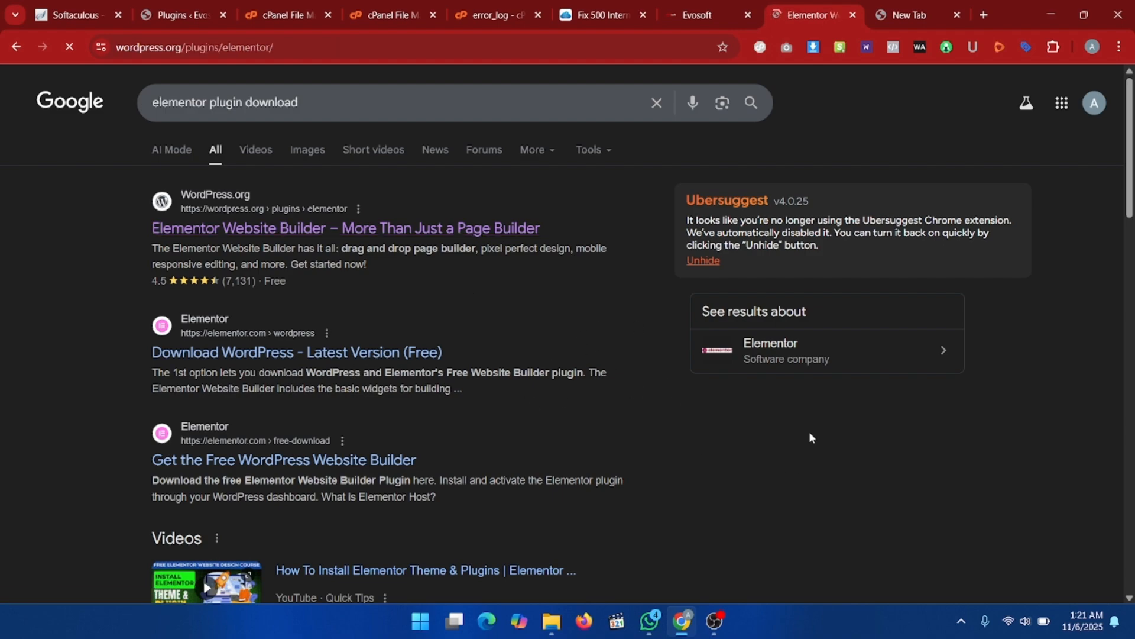
scroll(1012, 458, "down", 2)
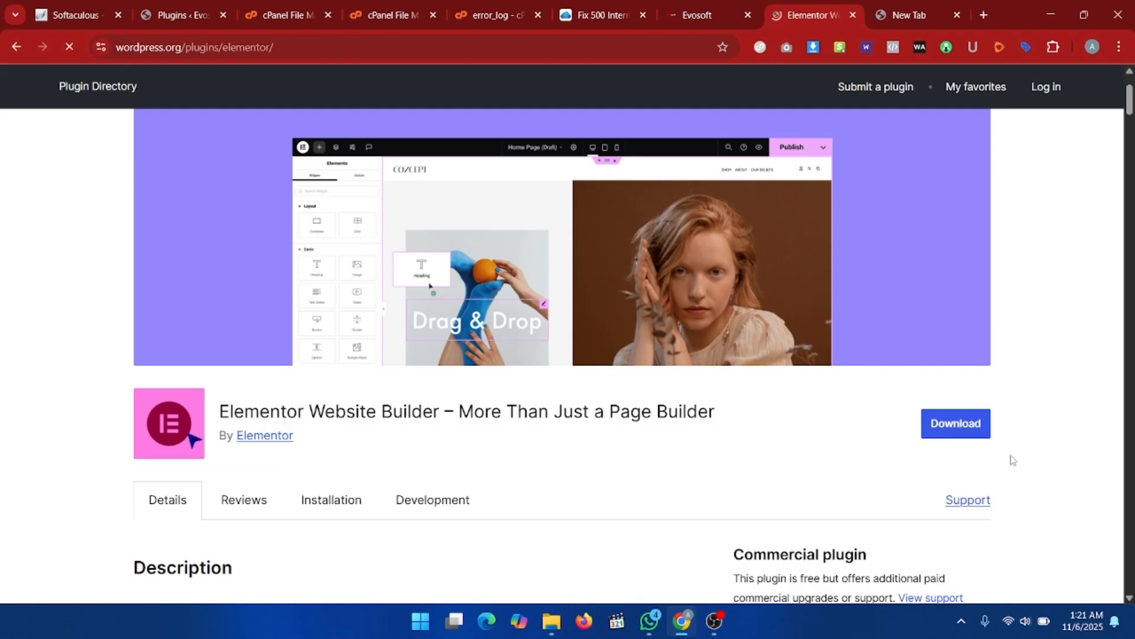
left_click(957, 383)
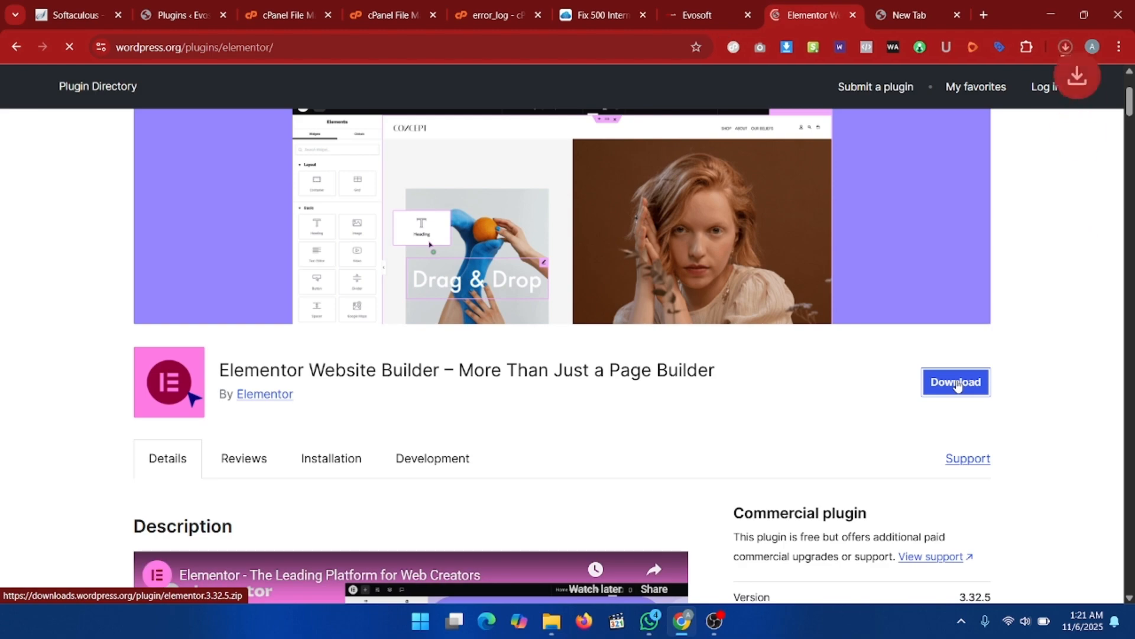
left_click(1064, 48)
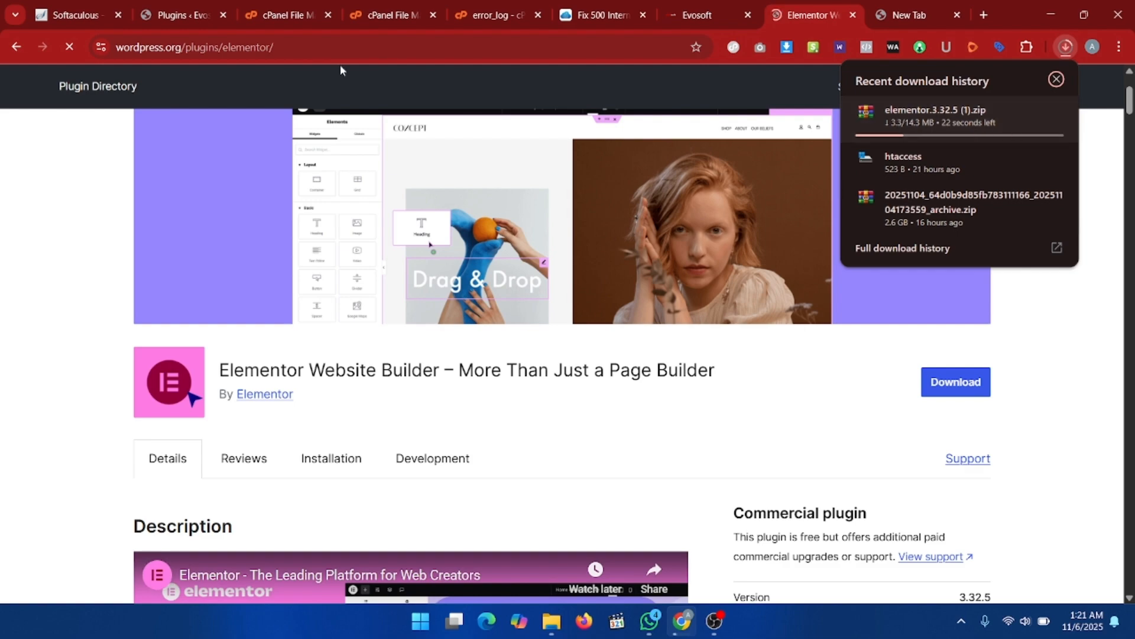
Open the wp-content/plugins folder of sra.24liveserver.online in File Manager
left_click(376, 11)
left_click(249, 6)
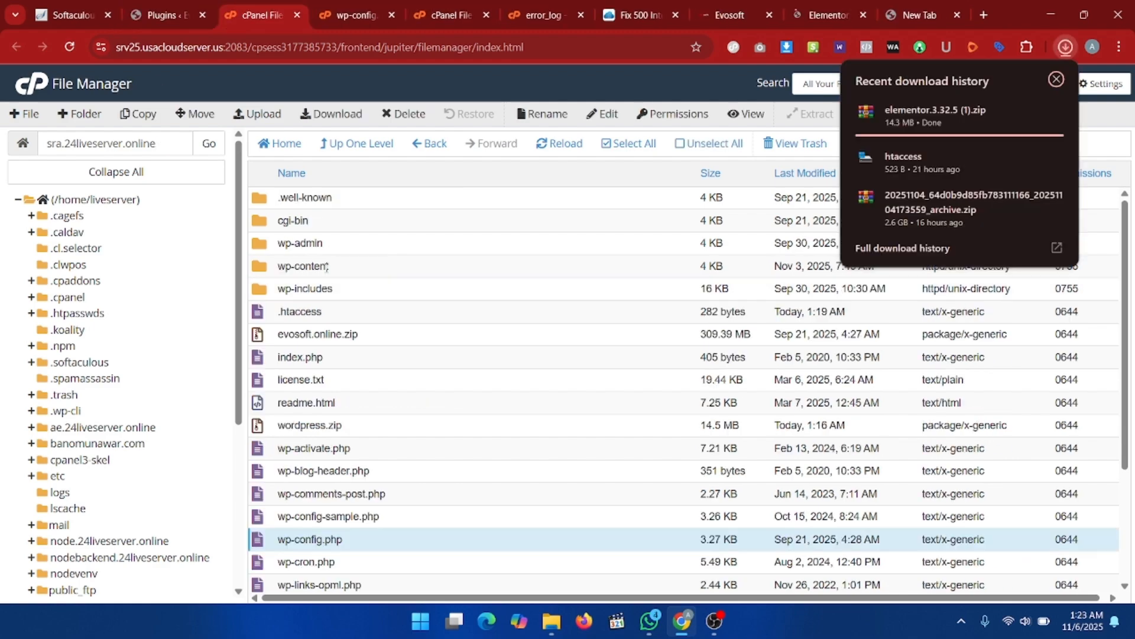
double_click(356, 272)
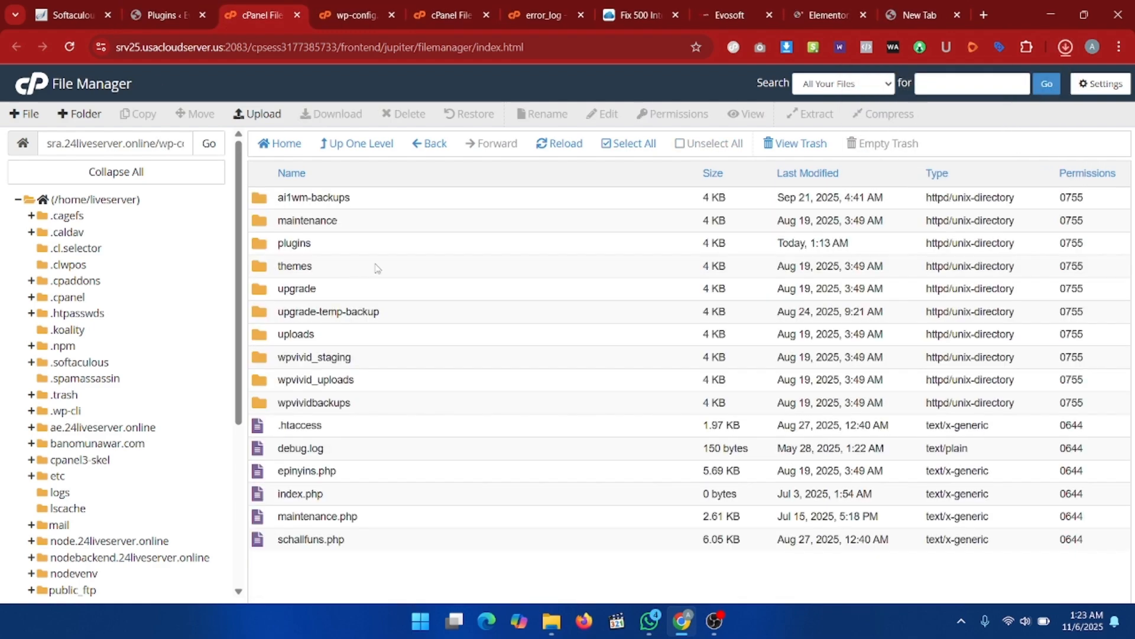
double_click(334, 248)
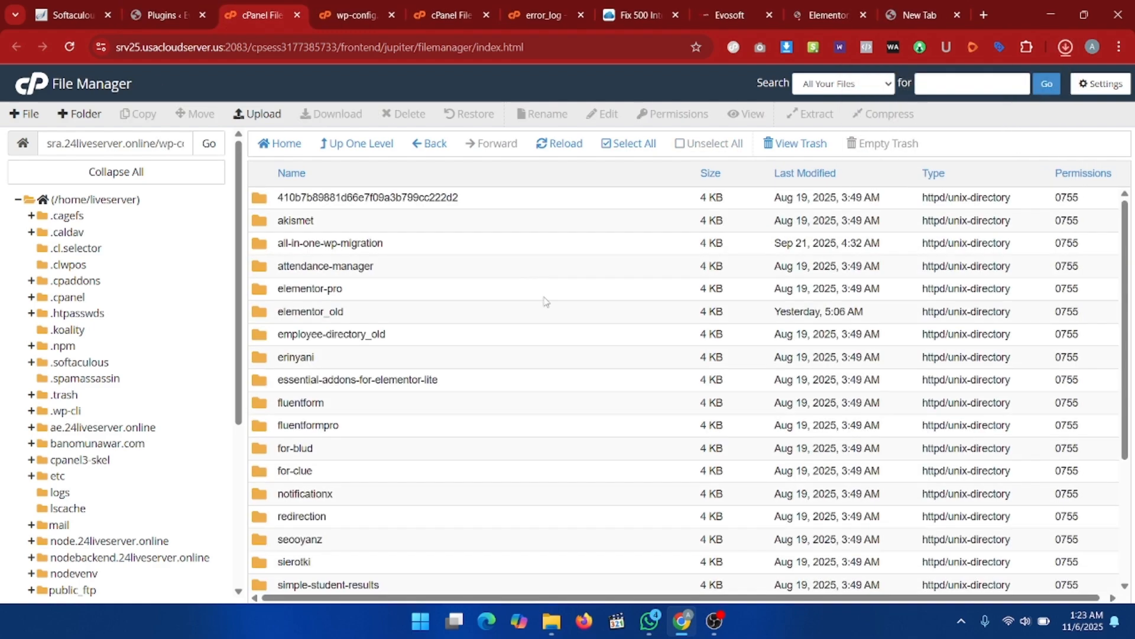
Upload elementor.3.32.5 (1).zip from the Downloads folder into wp-content/plugins
left_click(242, 118)
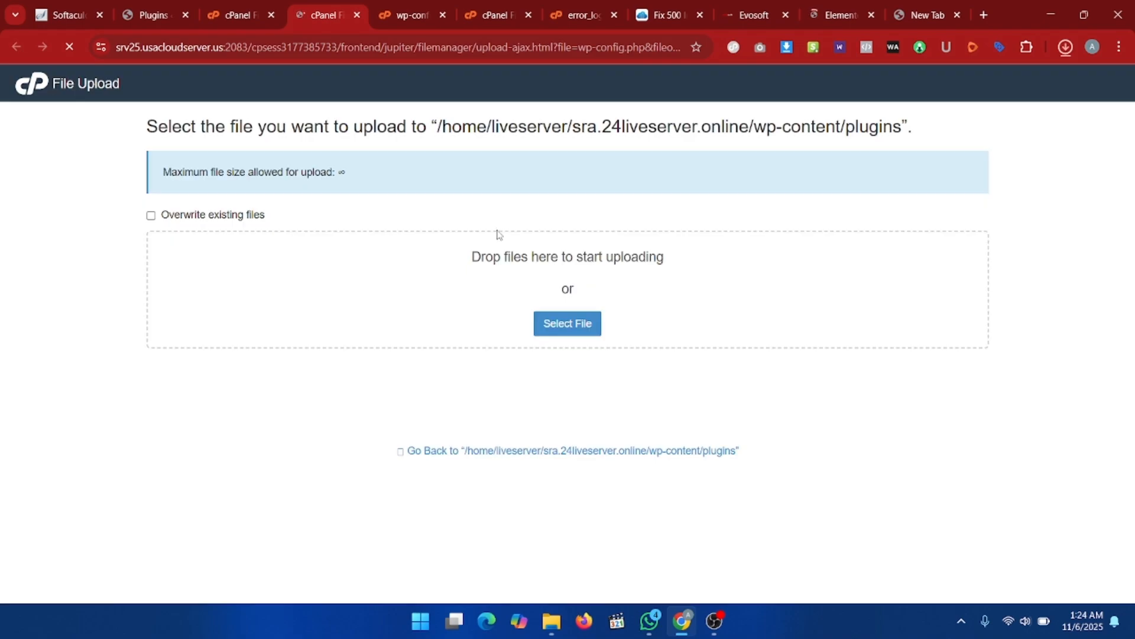
left_click(585, 328)
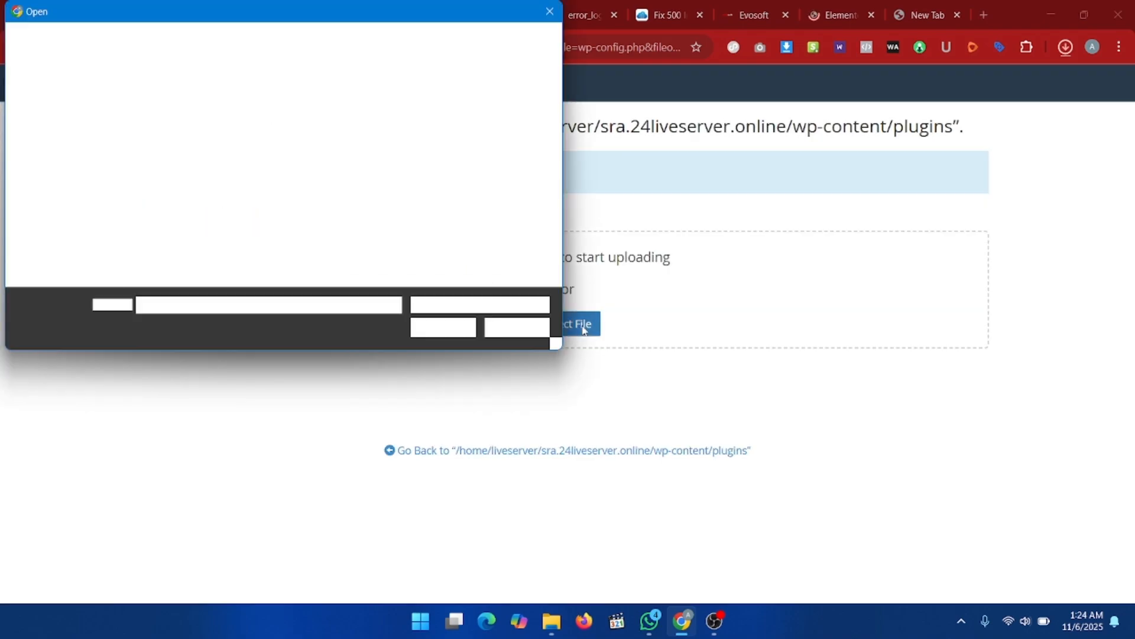
left_click(67, 195)
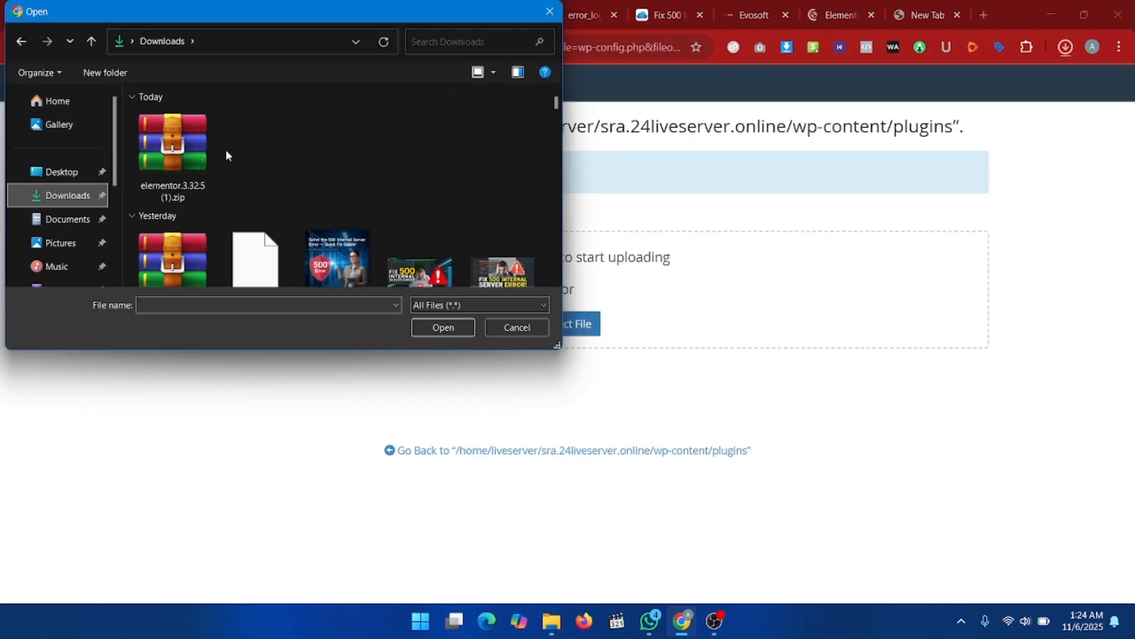
left_click(197, 168)
left_click(453, 330)
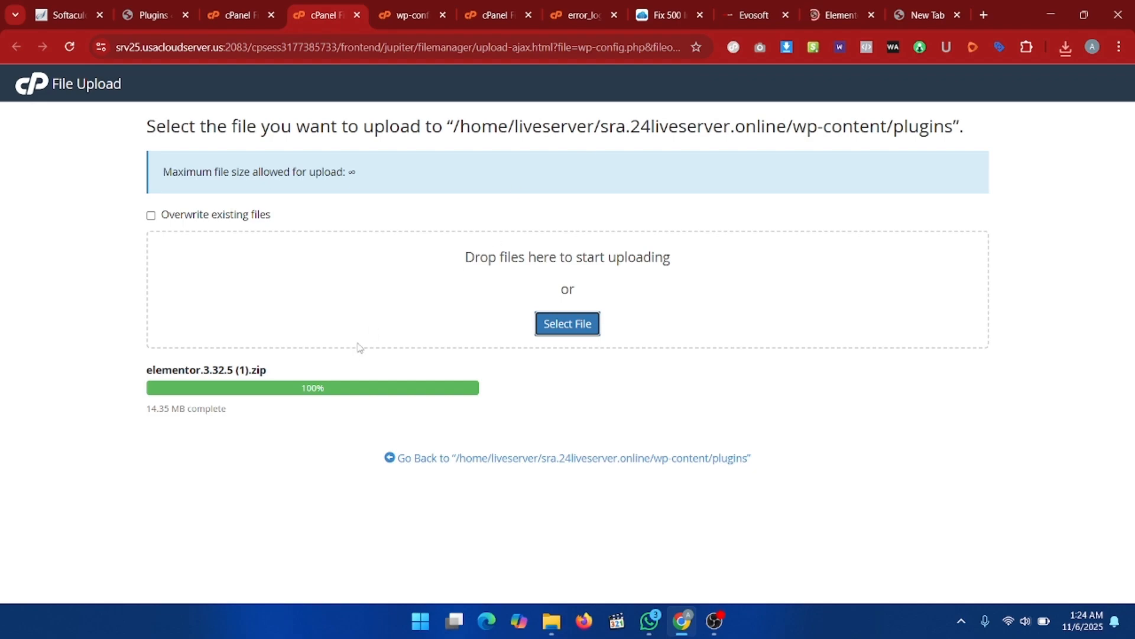
Refresh the plugins folder listing and rename the uploaded elementor.3.32.5 (1).zip to elementor.3.32.5.zip
left_click(216, 6)
left_click(568, 143)
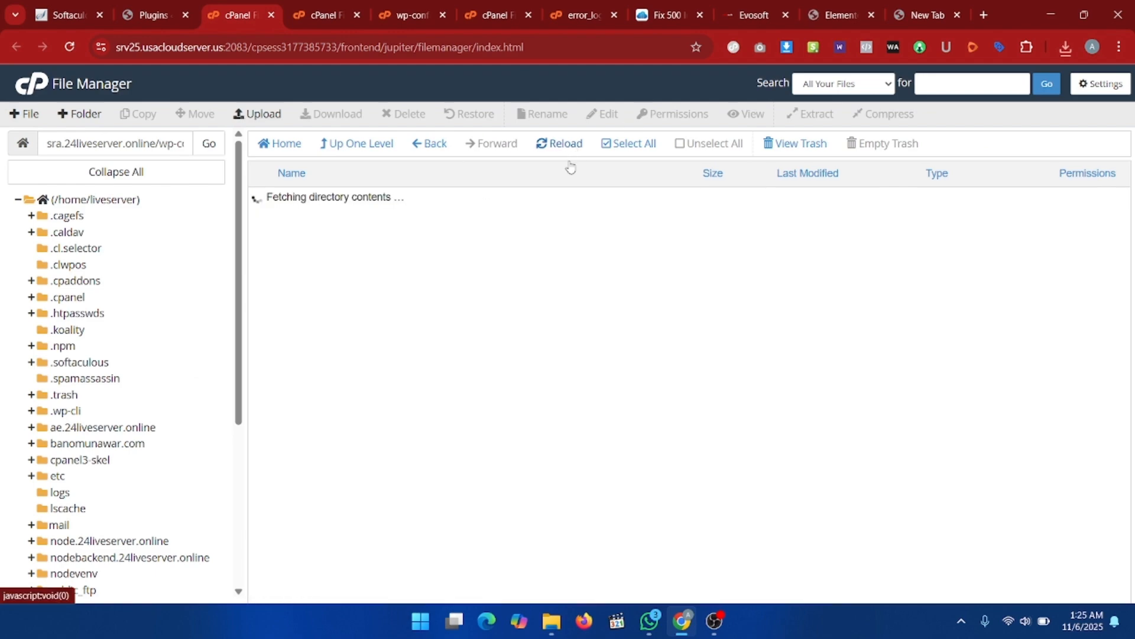
scroll(533, 329, "down", 4)
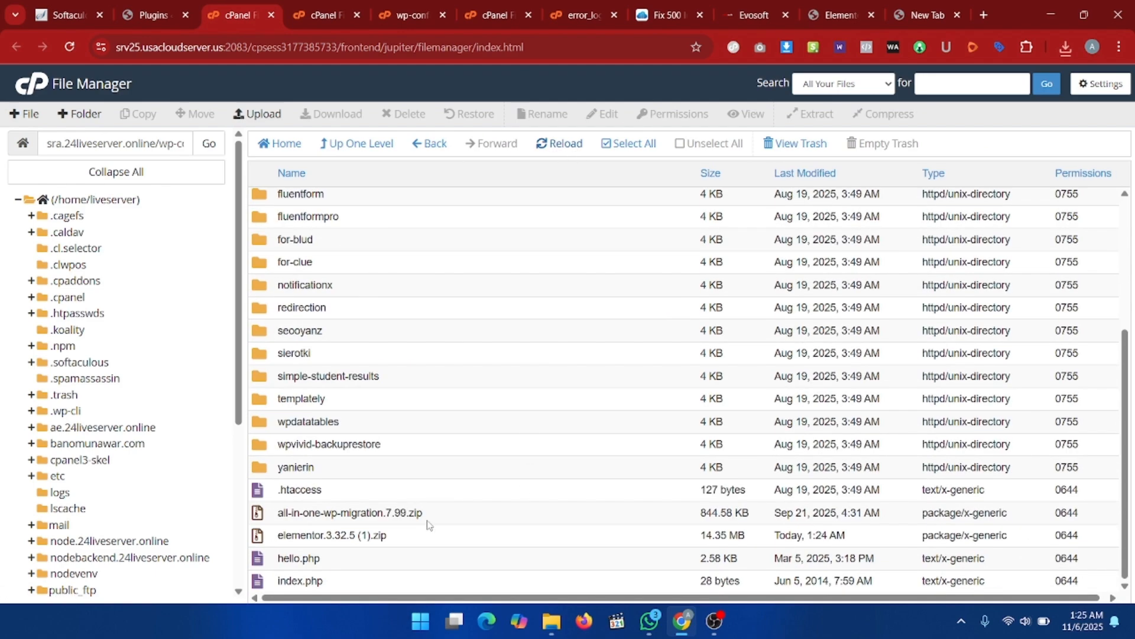
left_click(432, 539)
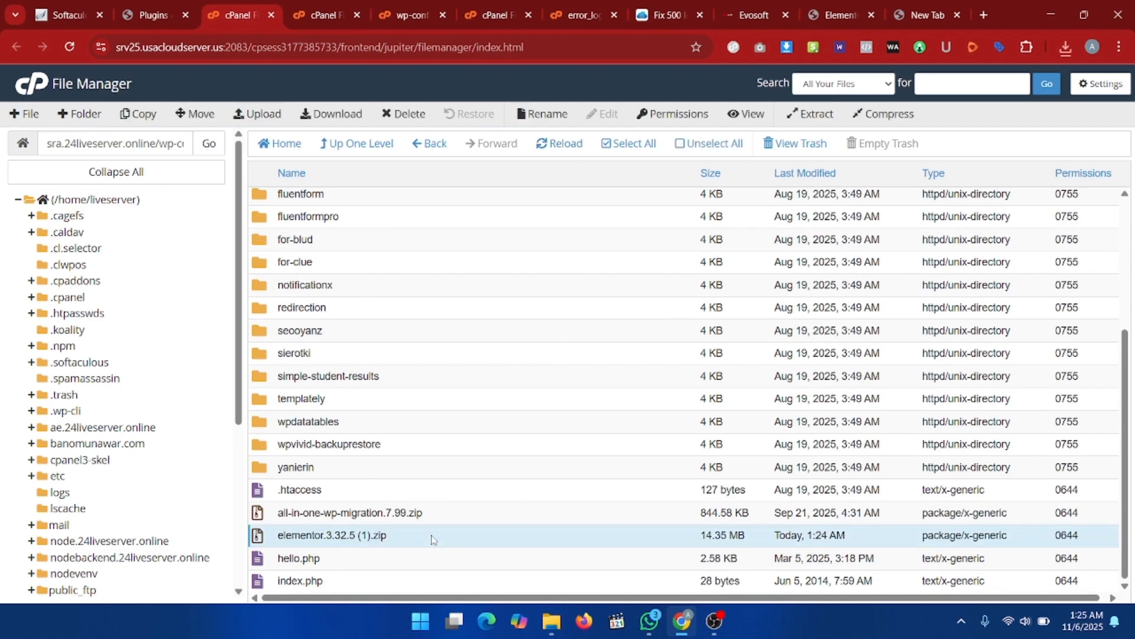
right_click(401, 535)
left_click(476, 494)
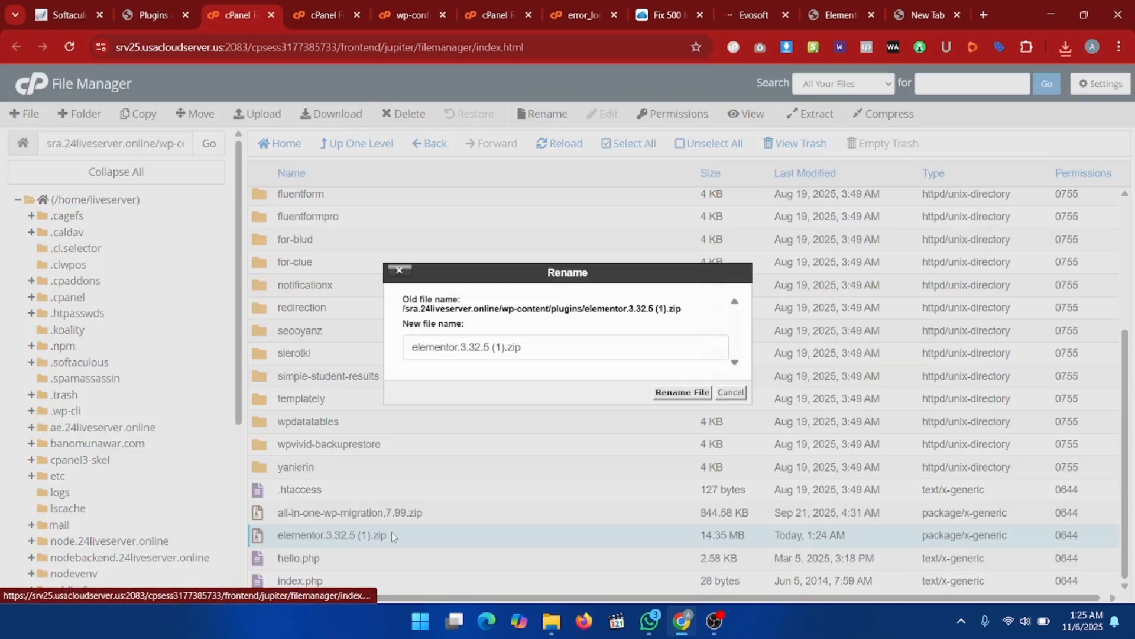
left_click(506, 347)
key("BackSpace")
key("BackSpace")
key("BackSpace")
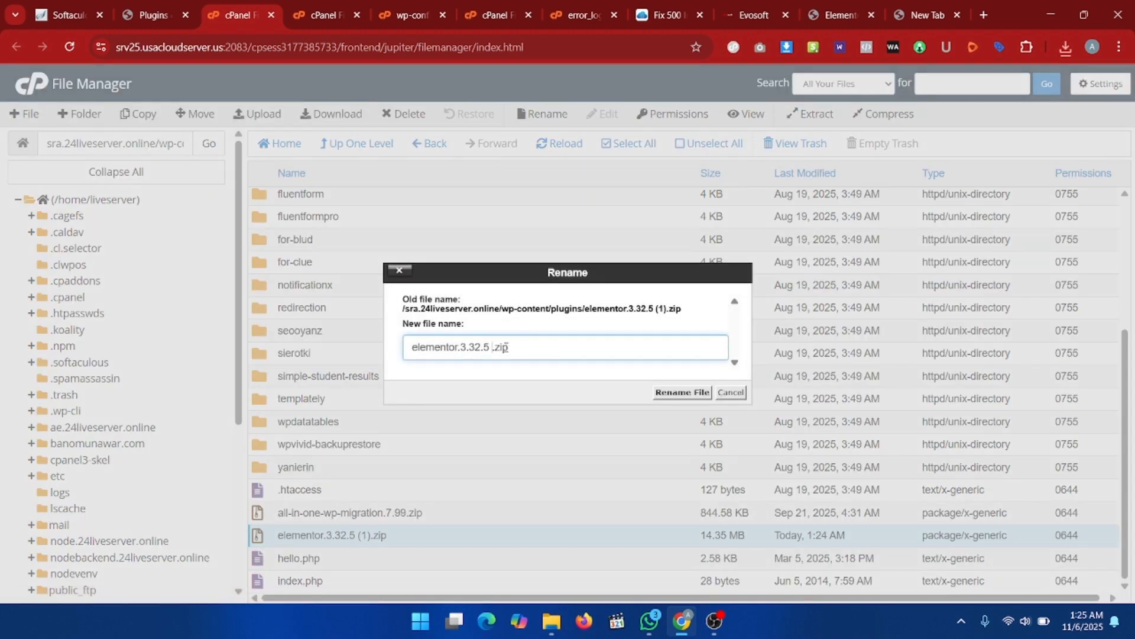
left_click(669, 392)
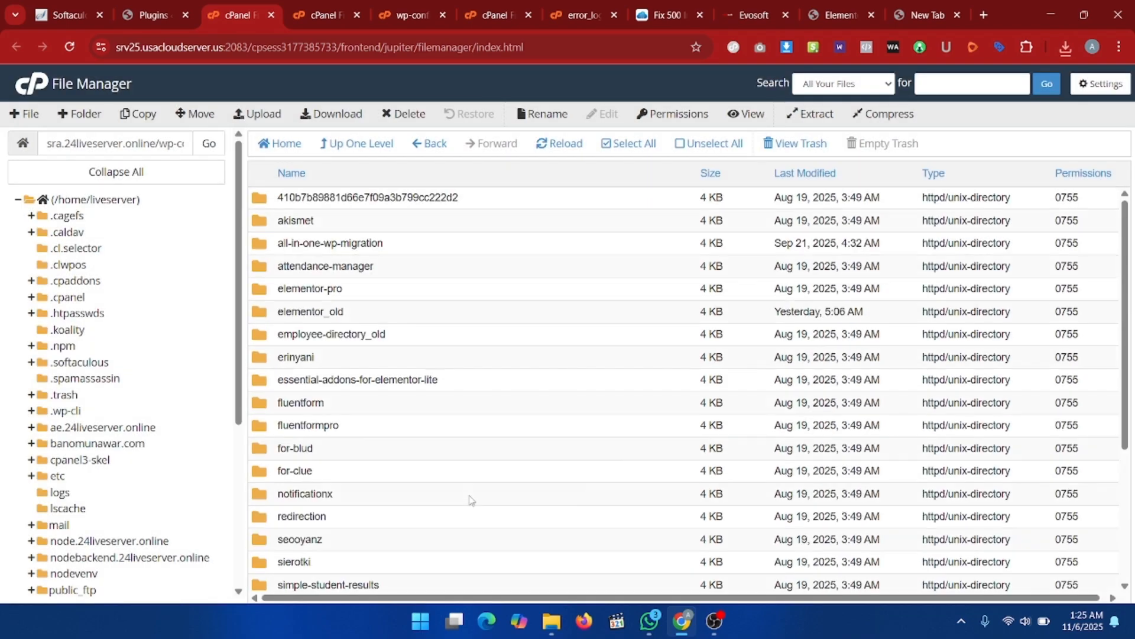
Extract elementor.3.32.5.zip into the plugins folder and refresh the folder listing
right_click(423, 544)
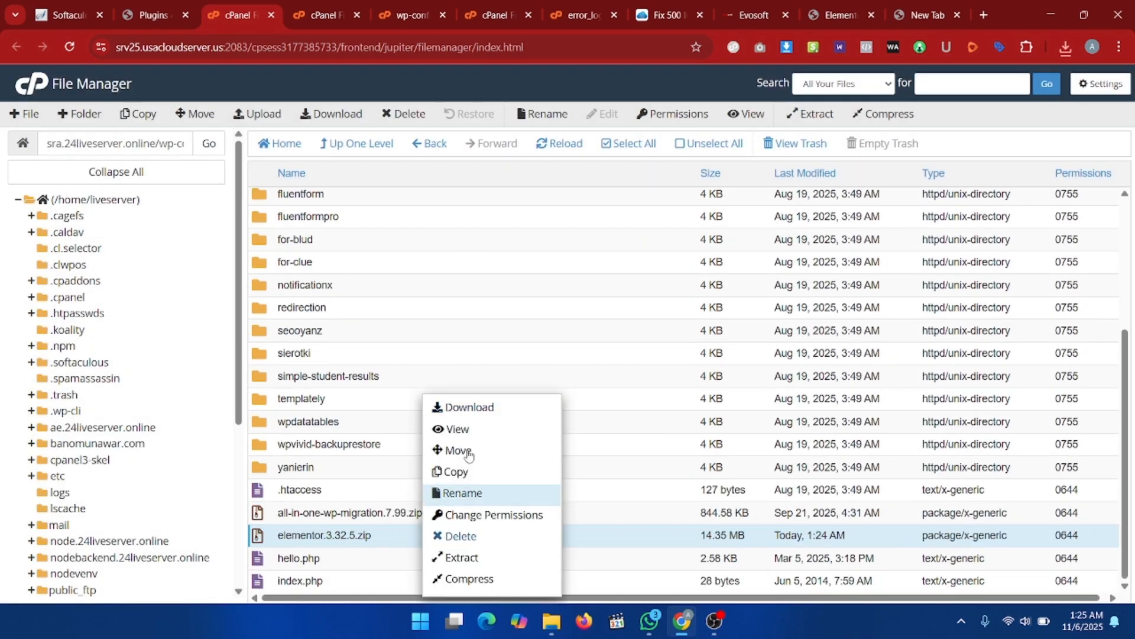
left_click(467, 555)
left_click(669, 408)
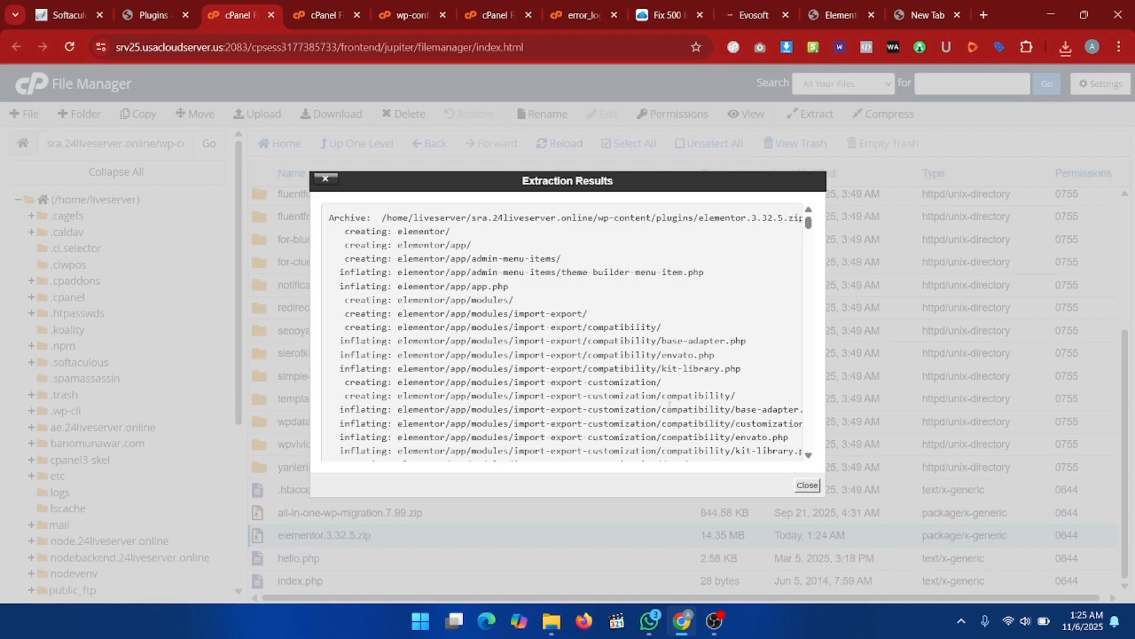
left_click(807, 485)
left_click(562, 144)
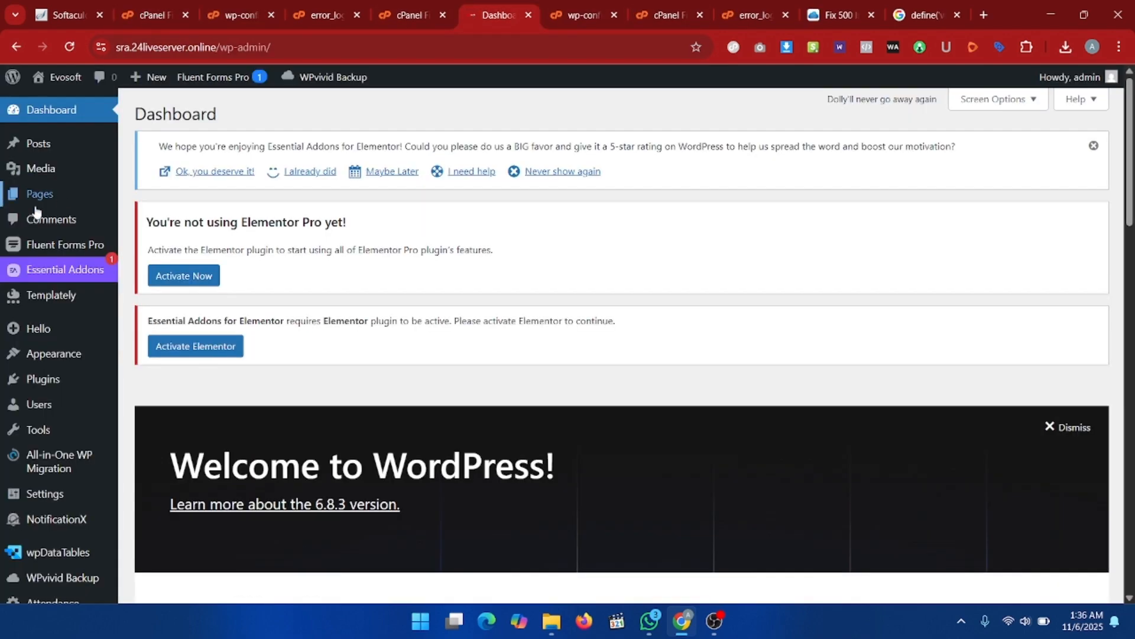
Open the list of installed plugins in the site's WordPress admin
scroll(36, 319, "down", 5)
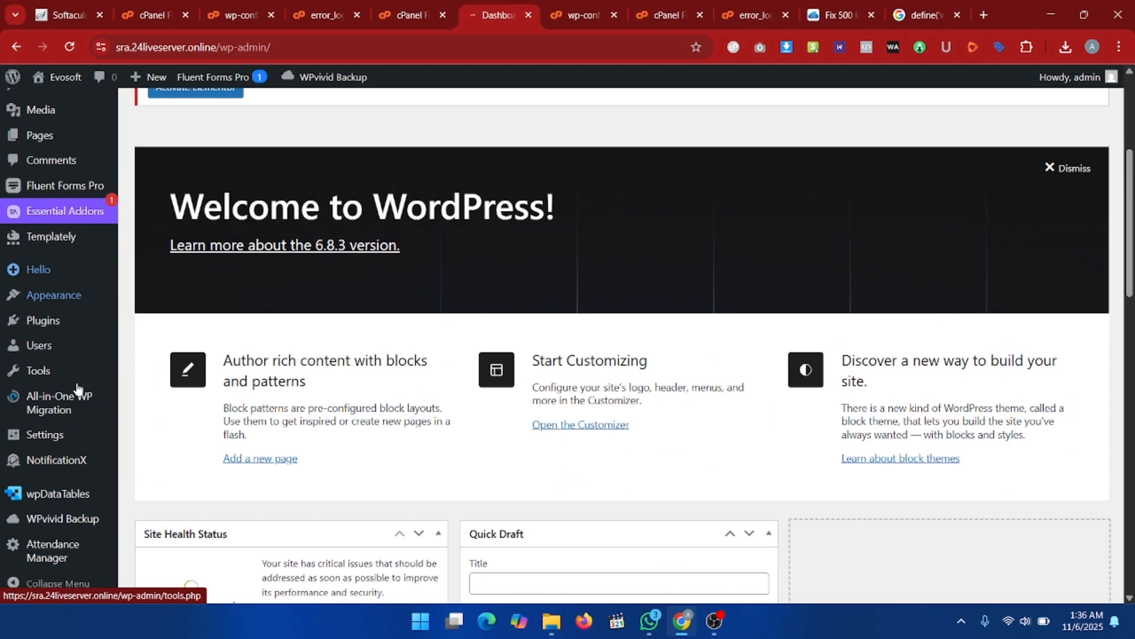
left_click(40, 321)
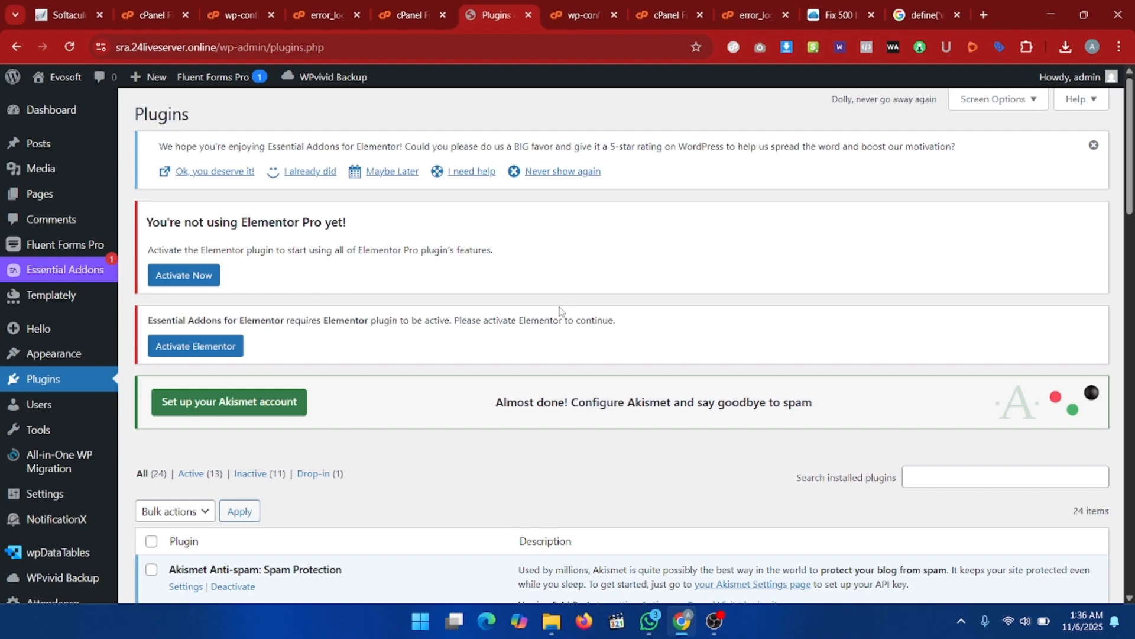
Activate the Elementor plugin version 3.32.5 and leave its onboarding page to return to the installed plugins list
scroll(560, 311, "down", 8)
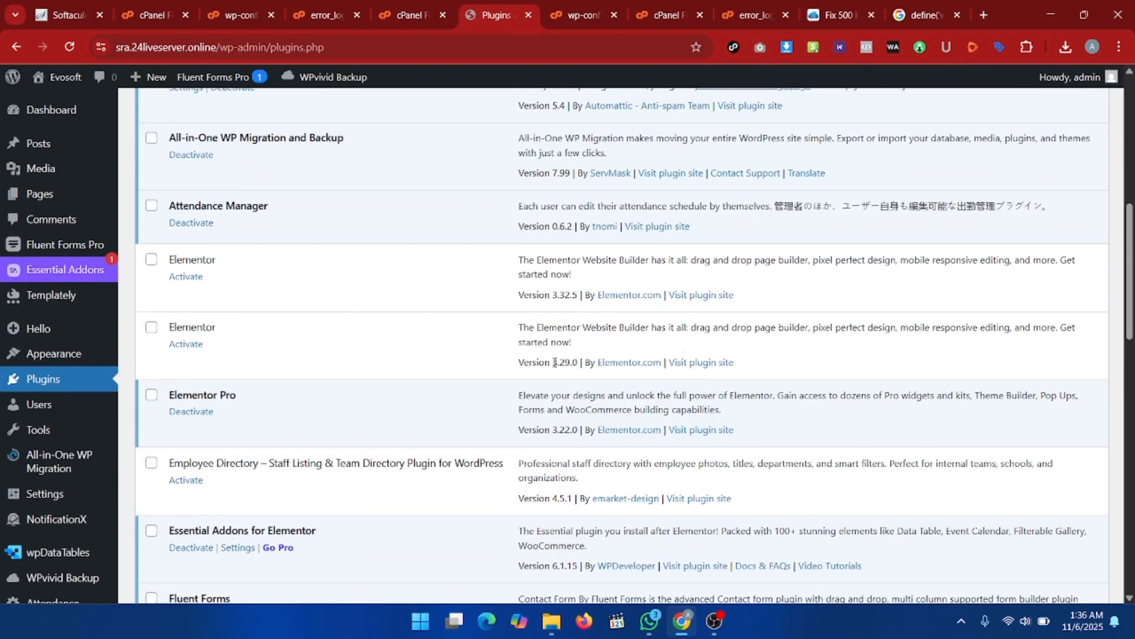
left_click_drag(564, 365, 571, 363)
mouse_move(552, 295)
left_mouse_down()
mouse_move(578, 308)
mouse_move(573, 295)
left_mouse_up()
left_click(540, 294)
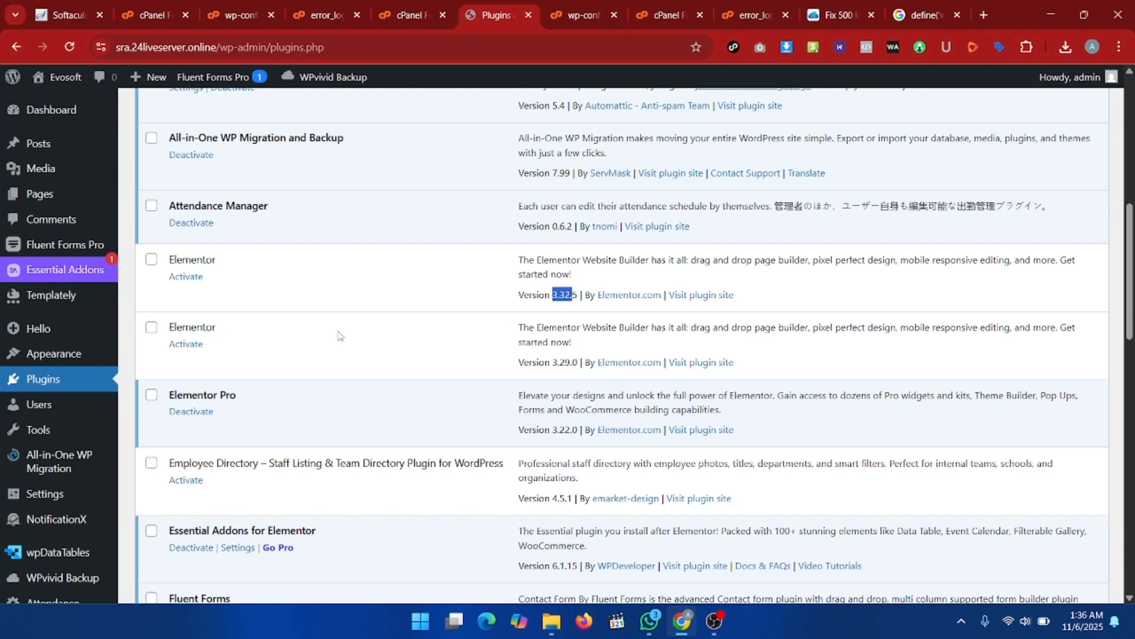
left_click(188, 278)
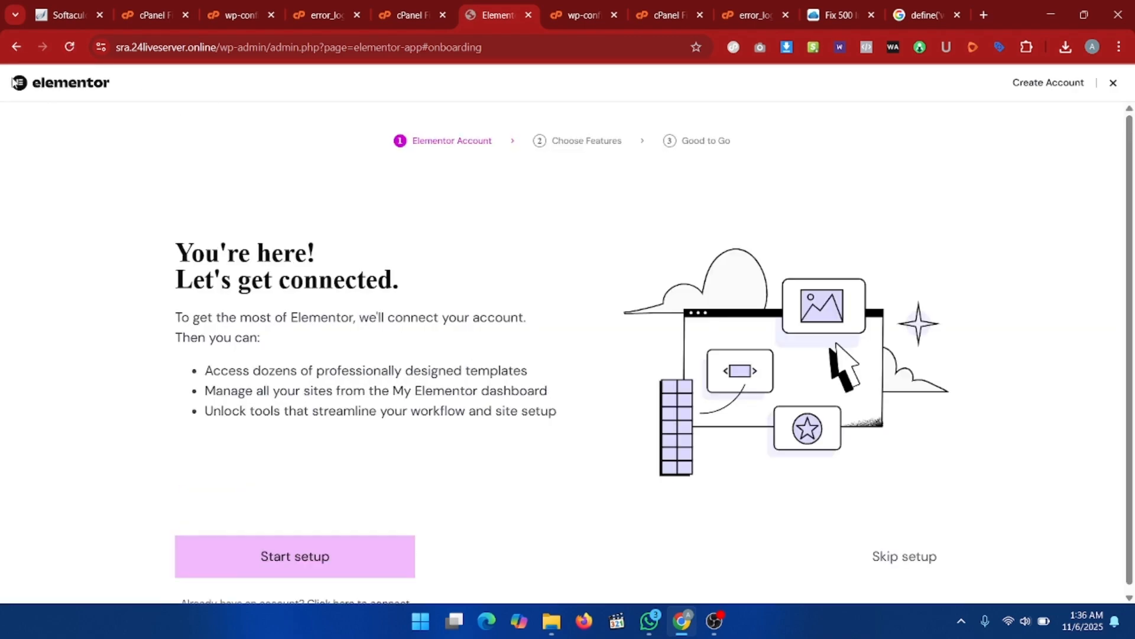
left_click(16, 47)
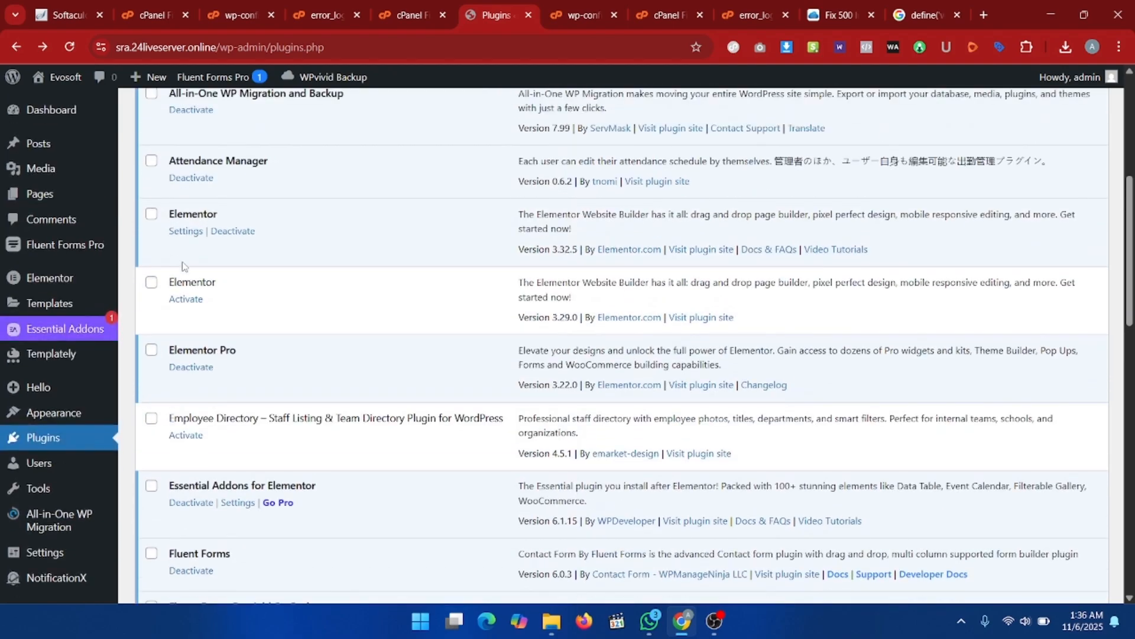
In cPanel File Manager, delete the elementor_1 folder from the site's wp-content/plugins directory
left_click(149, 8)
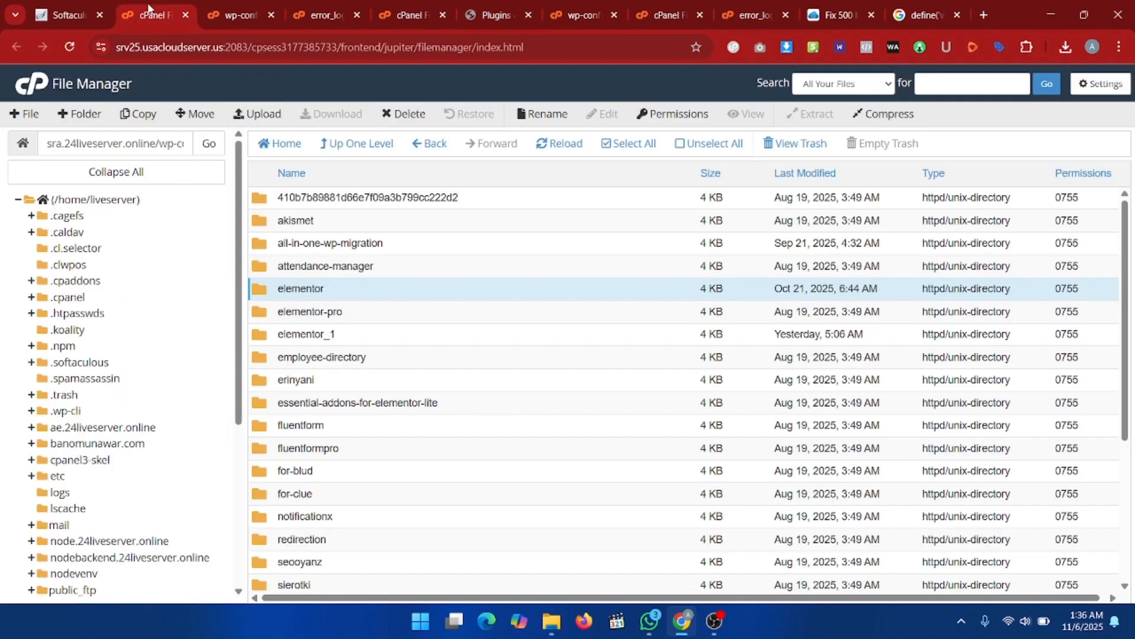
right_click(365, 338)
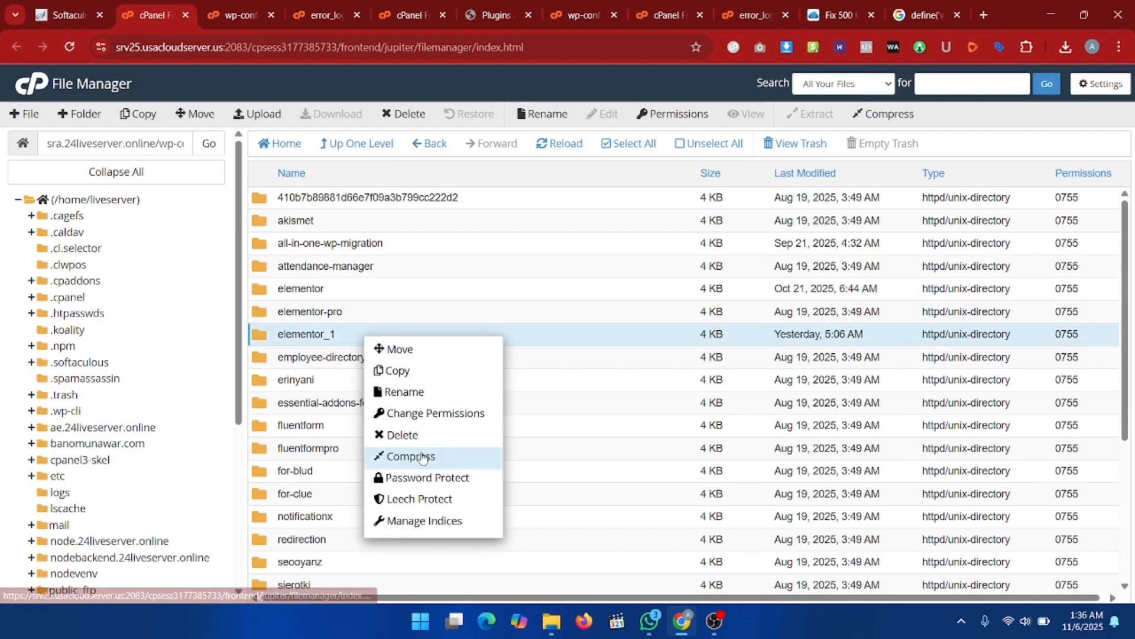
left_click(414, 437)
left_click(692, 379)
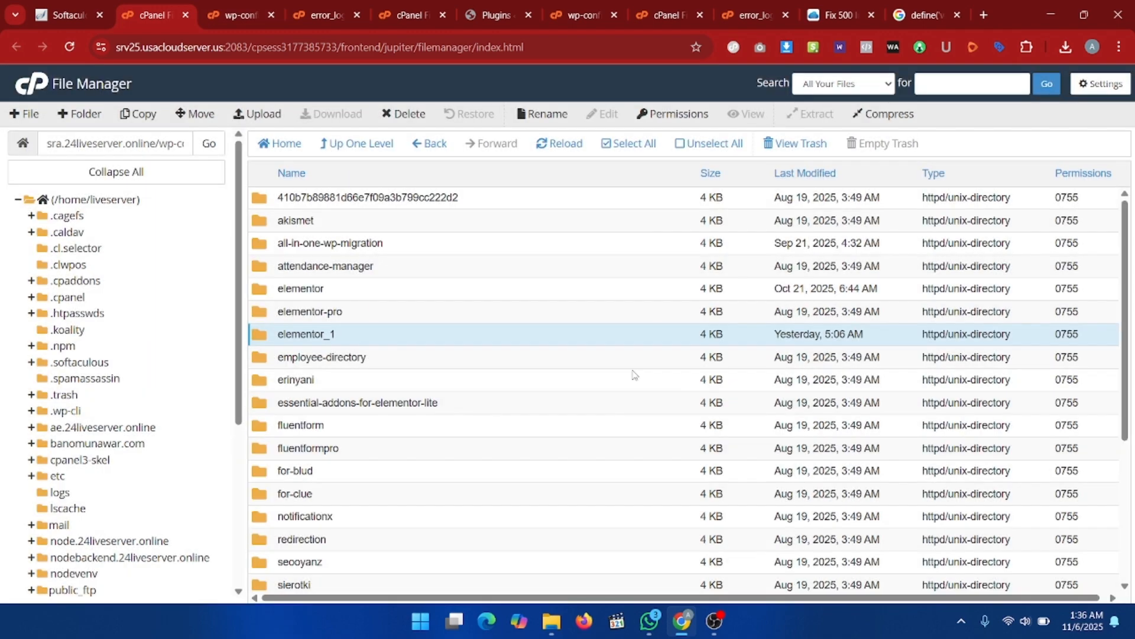
Open the site's homepage from the WordPress admin, check how its sections load down the page, and close it
left_click(482, 8)
scroll(278, 223, "up", 6)
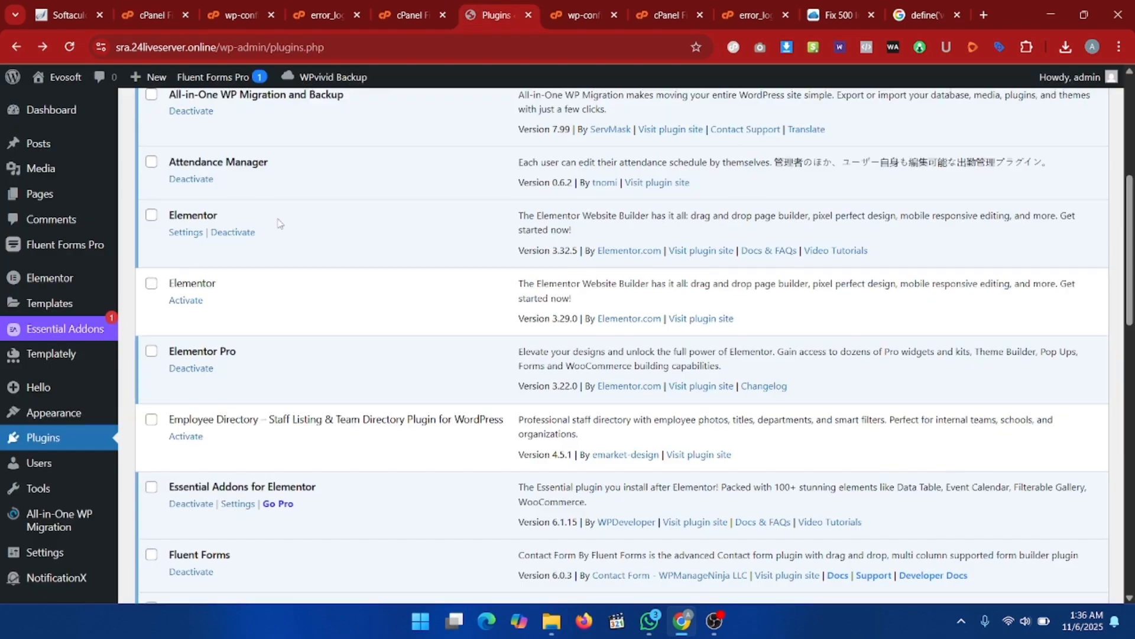
mouse_move(77, 83)
left_click(51, 104)
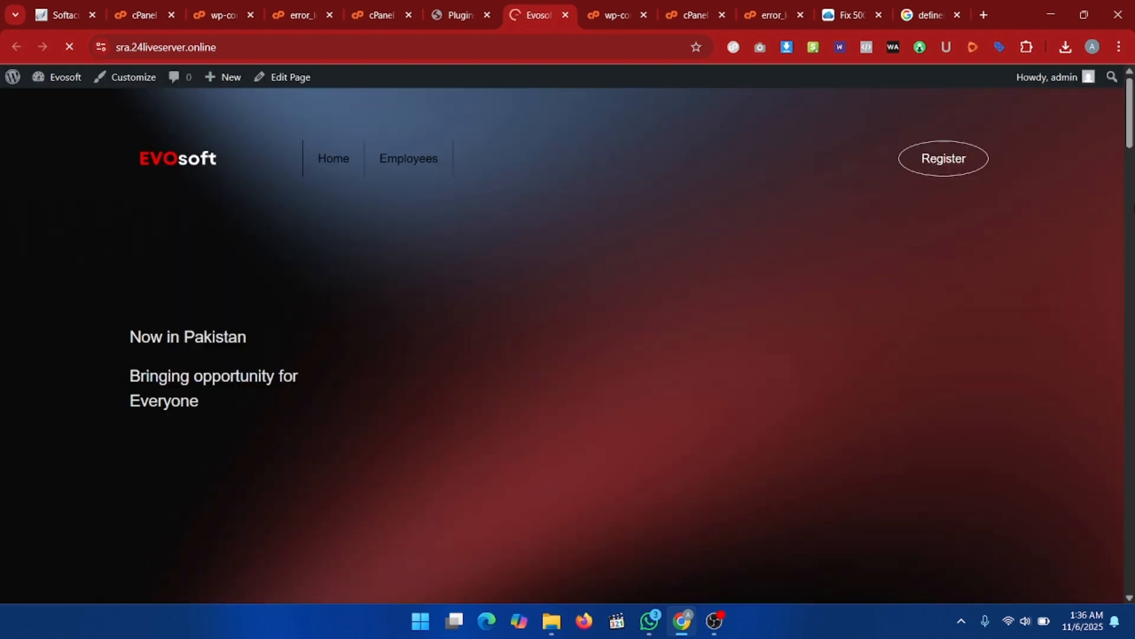
scroll(606, 325, "down", 10)
left_click_drag(1134, 229, 1134, 340)
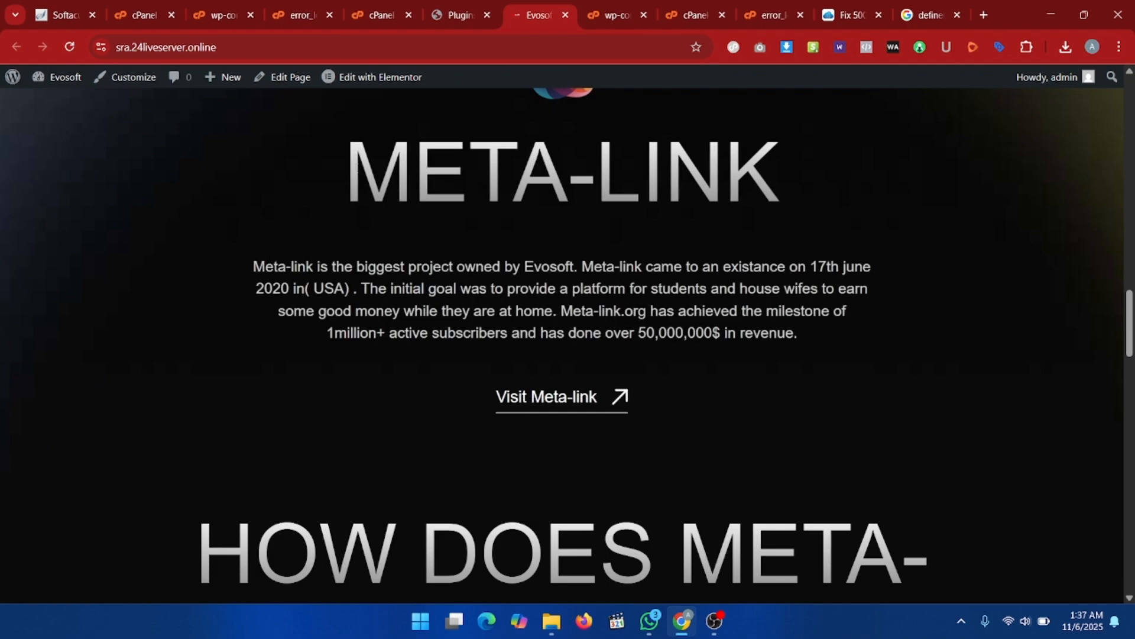
left_click_drag(308, 153, 662, 418)
left_click_drag(1133, 325, 1131, 89)
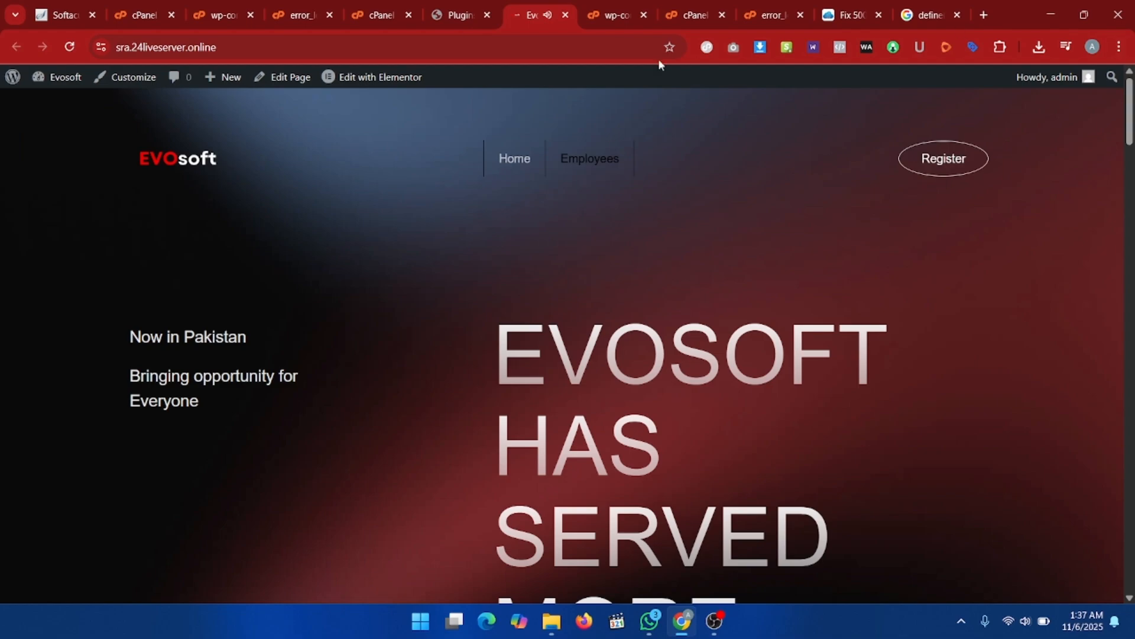
left_click(563, 16)
In the WordPress permalink settings, select Custom Structure with /%postname%/ and save the changes
scroll(390, 229, "down", 15)
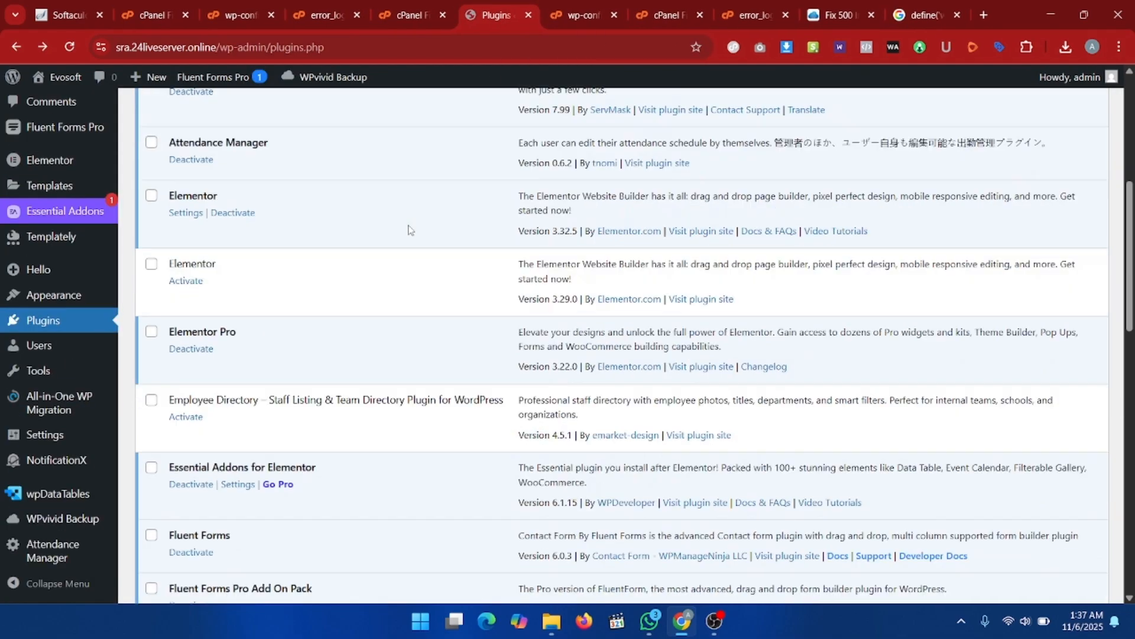
scroll(211, 332, "down", 3)
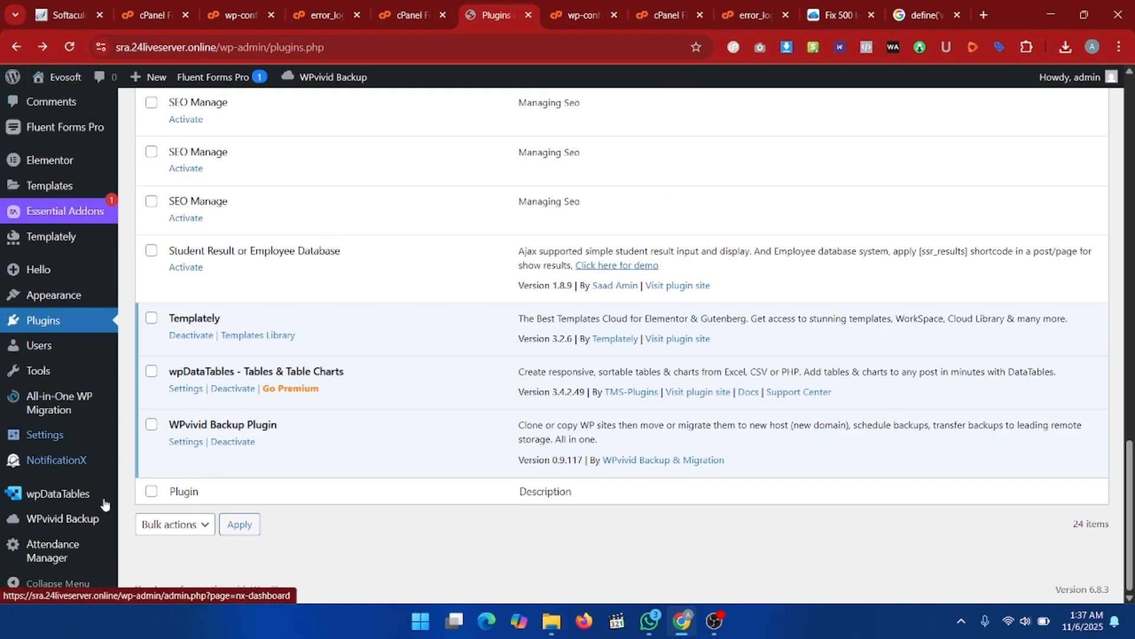
mouse_move(38, 438)
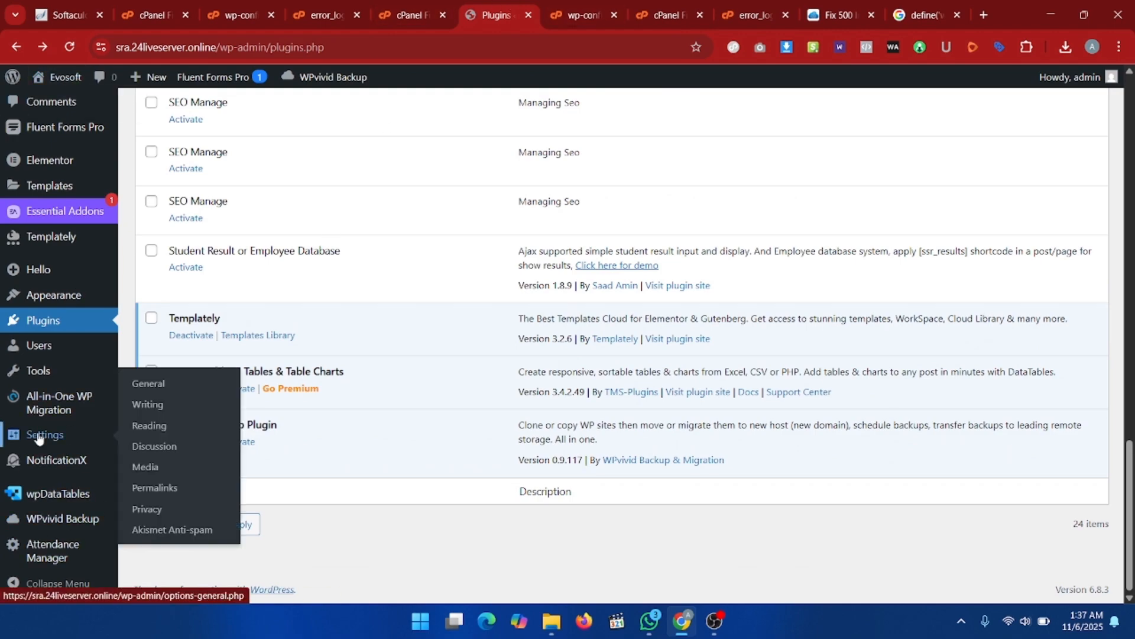
left_click(166, 488)
scroll(332, 378, "down", 5)
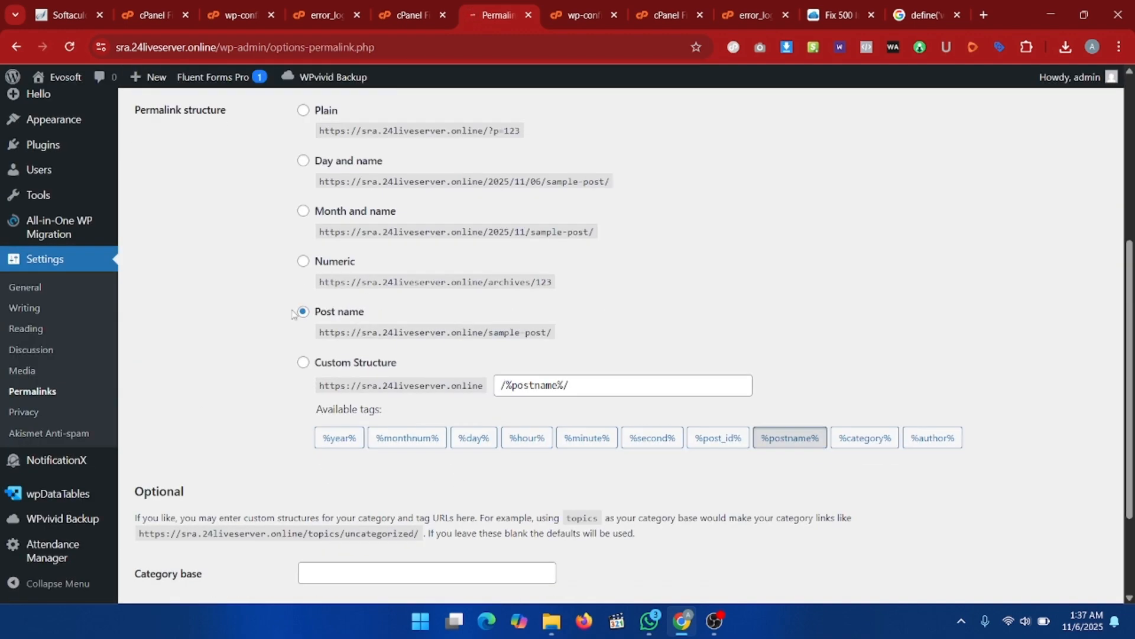
left_click(302, 362)
scroll(284, 432, "down", 3)
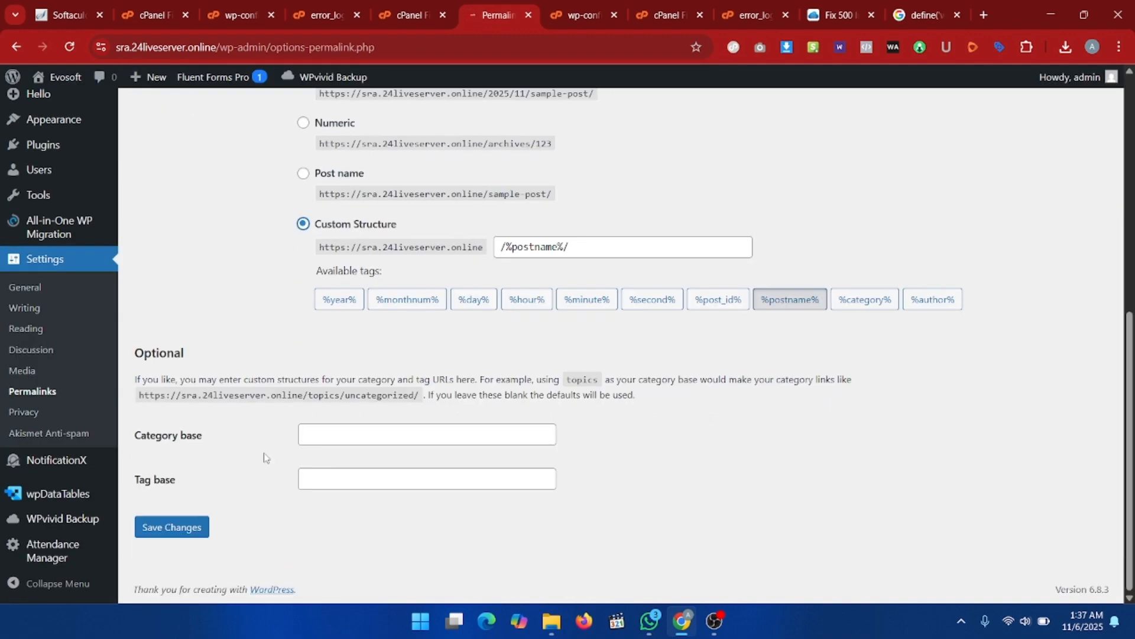
left_click(171, 527)
scroll(402, 531, "up", 5)
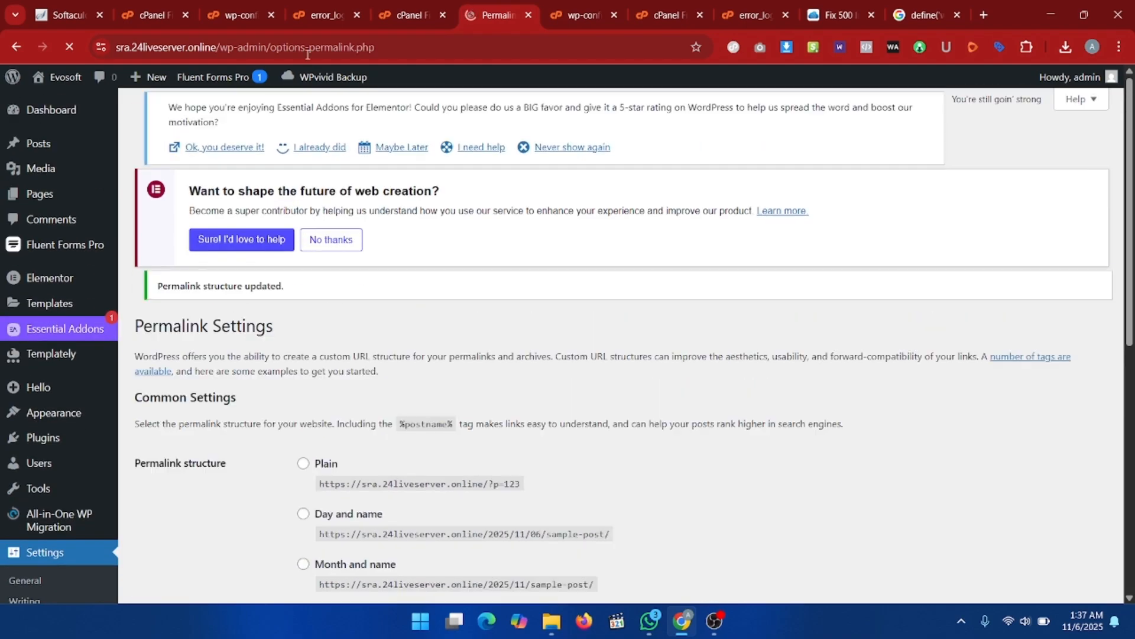
Check the files in the sra.24liveserver.online root folder in cPanel File Manager, and return to the permalink settings
left_click(175, 5)
left_click(377, 145)
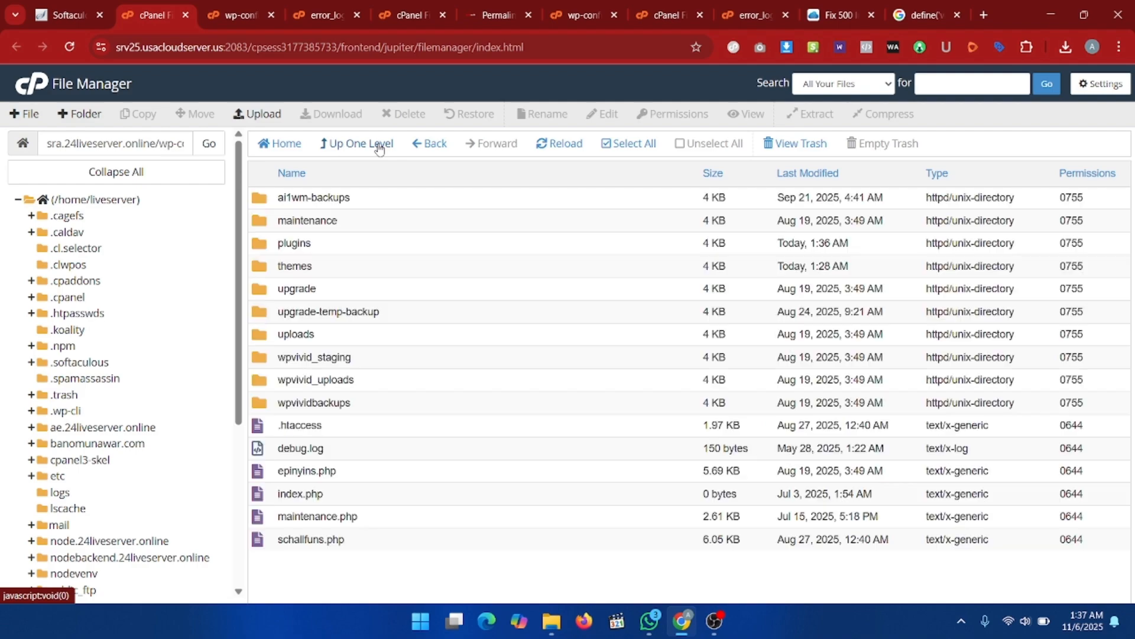
left_click(379, 146)
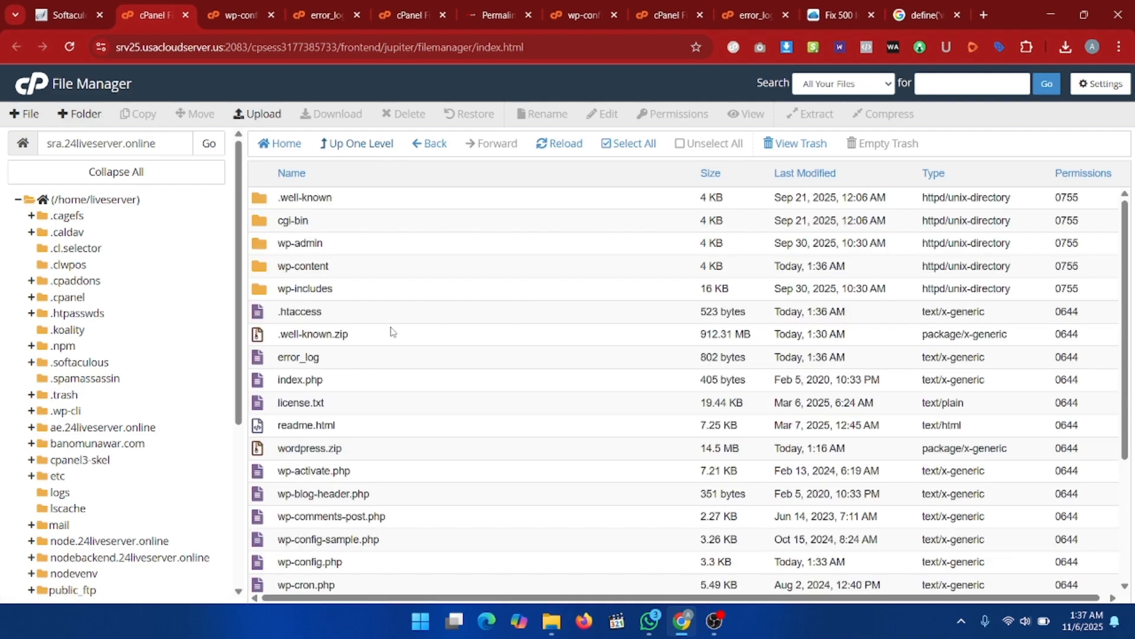
left_click(508, 7)
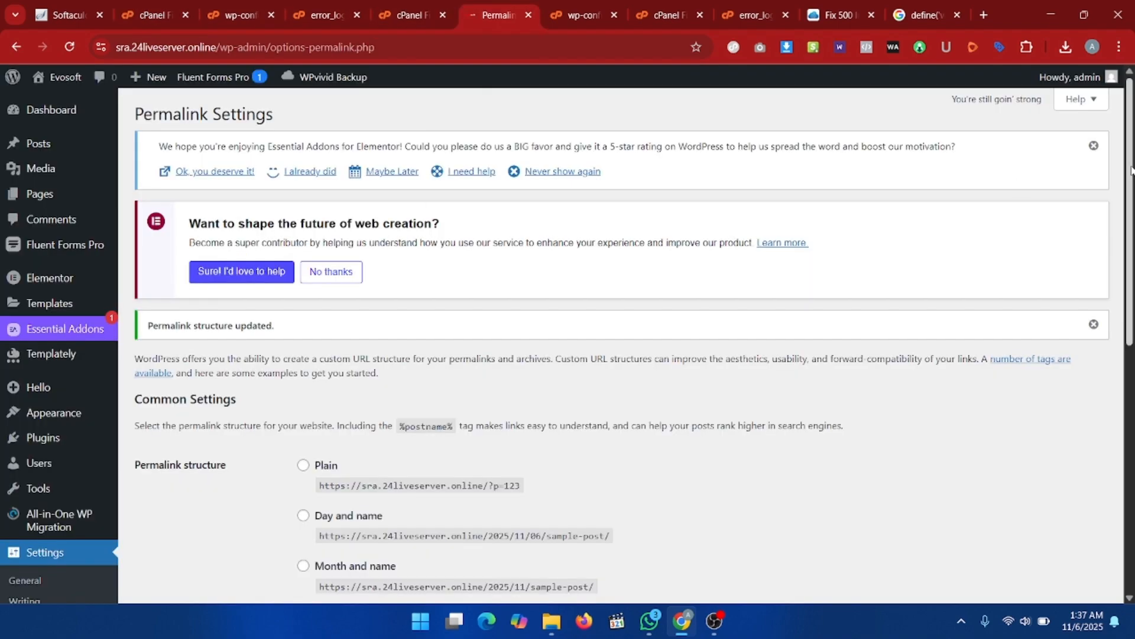